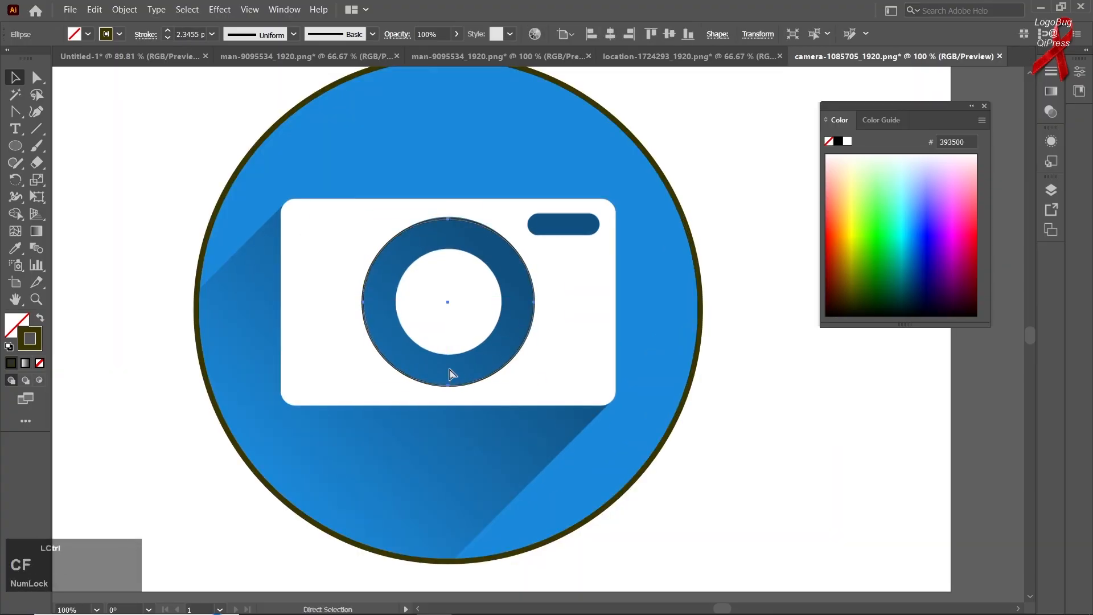
Combine and divide the traced camera outlines beside the reference picture with the Shape Builder tool.
click(322, 401)
click(408, 309)
click(245, 212)
click(185, 268)
click(151, 355)
click(322, 401)
mouse_move(226, 491)
mouse_down()
mouse_move(531, 358)
mouse_move(532, 330)
mouse_up()
click(15, 214)
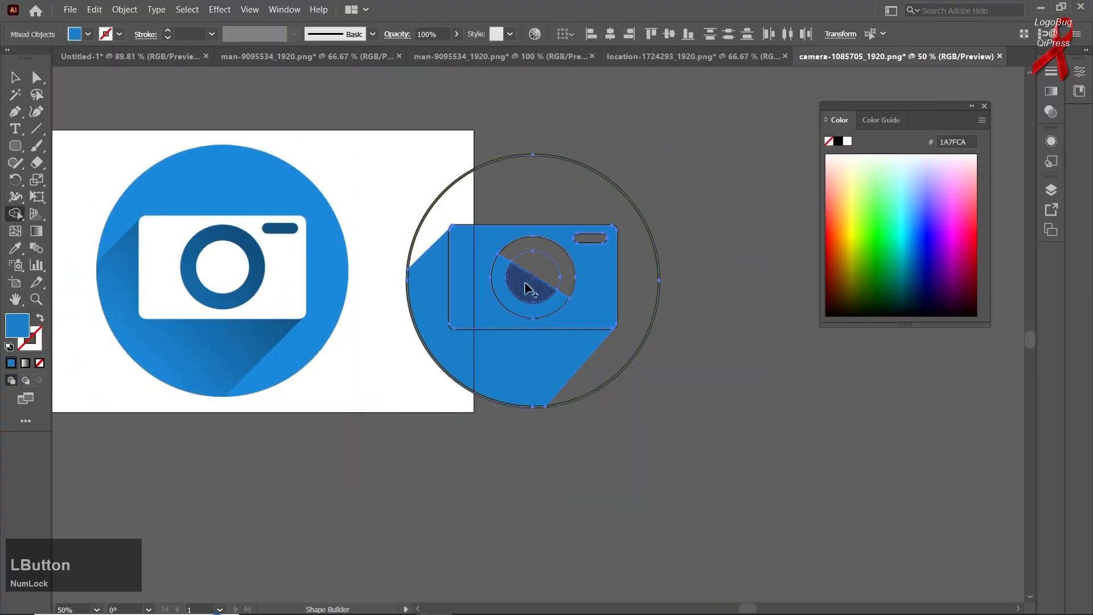
Sample a colour from the camera picture for the traced pieces and open the fill colour for editing.
click(15, 78)
click(15, 248)
click(15, 78)
double_click(17, 325)
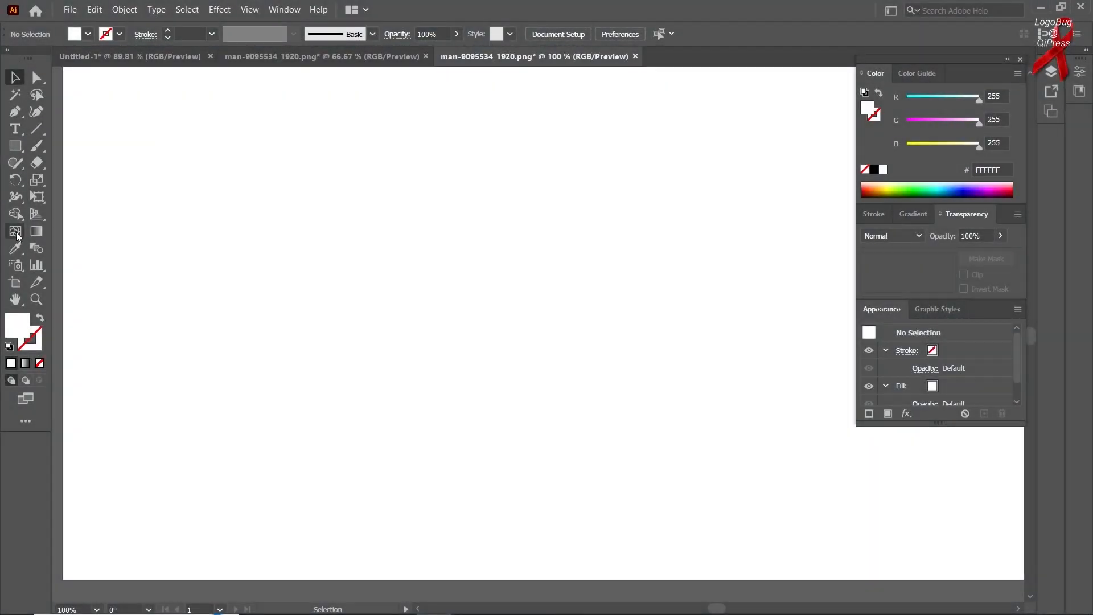
Draw a square outward from its centre on the blank artboard and fill it with red E50E0E.
right_click(14, 214)
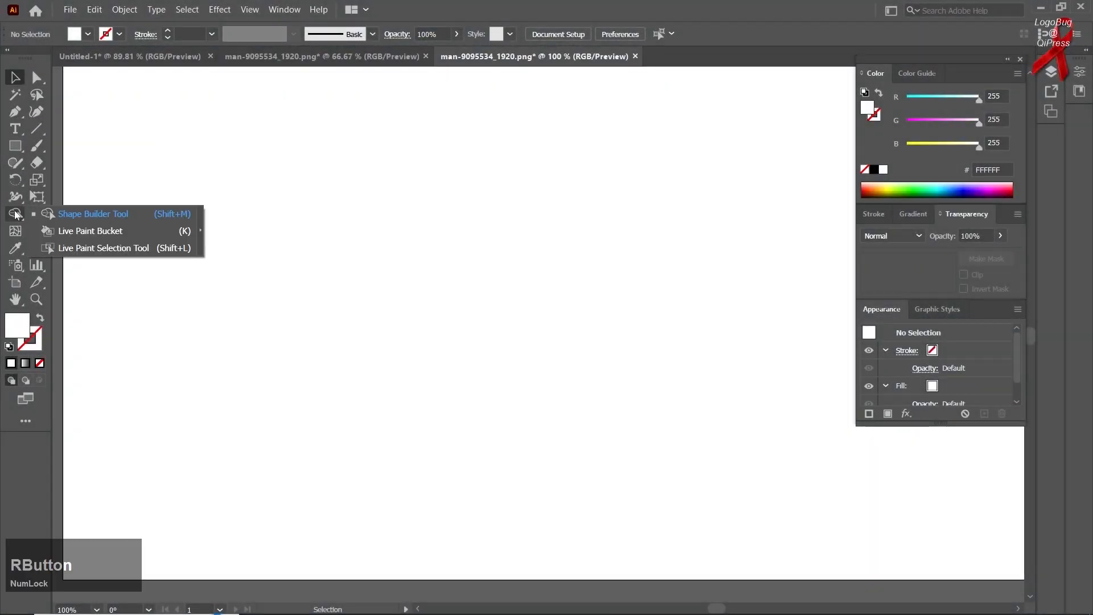
click(48, 215)
right_click(15, 146)
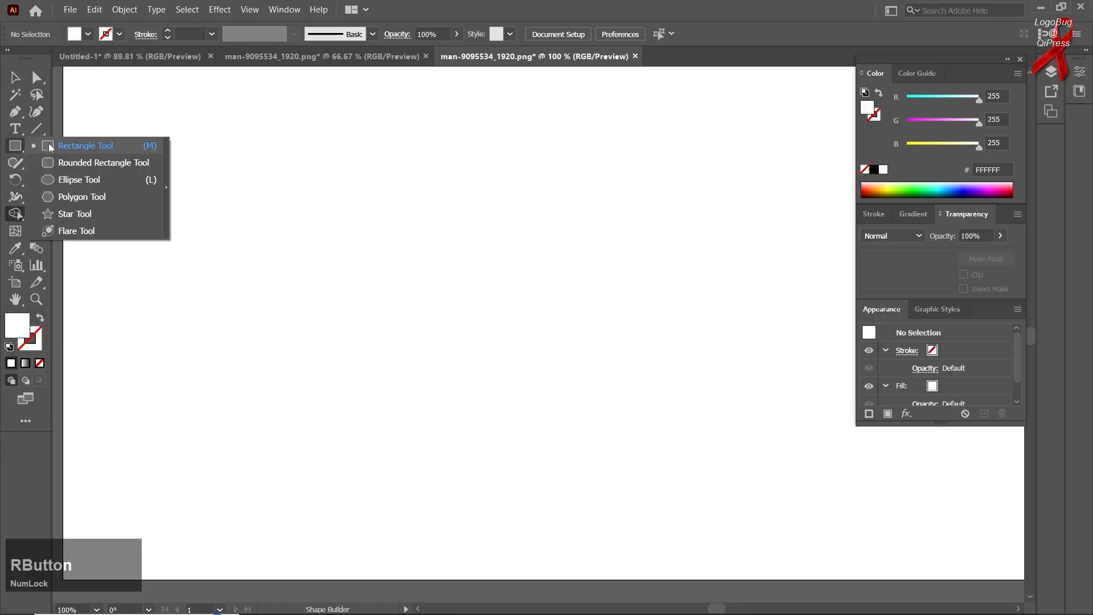
click(51, 147)
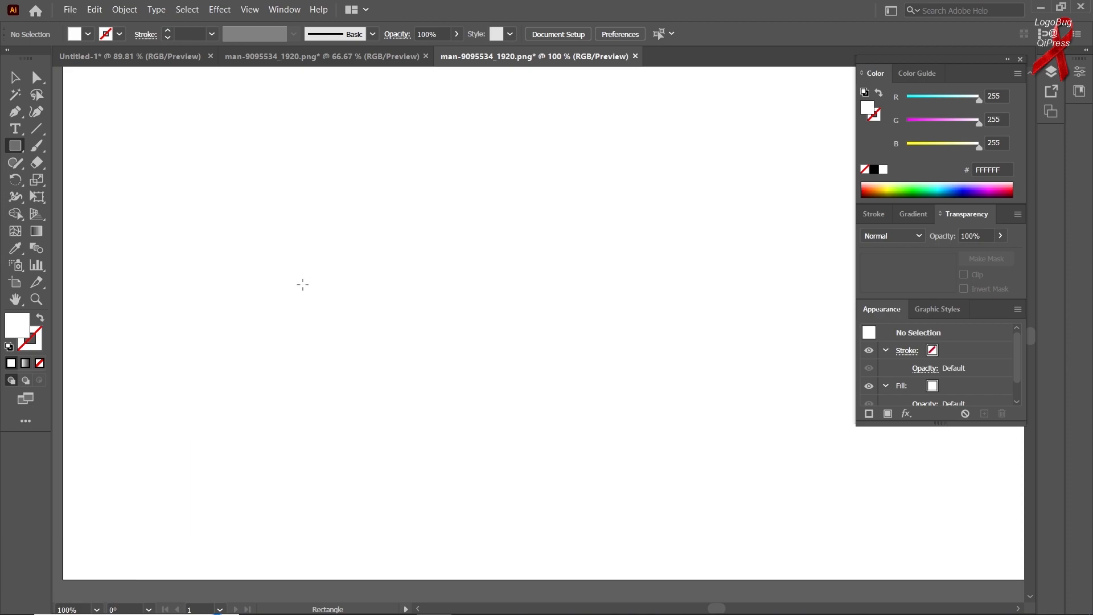
drag(337, 319, 432, 412)
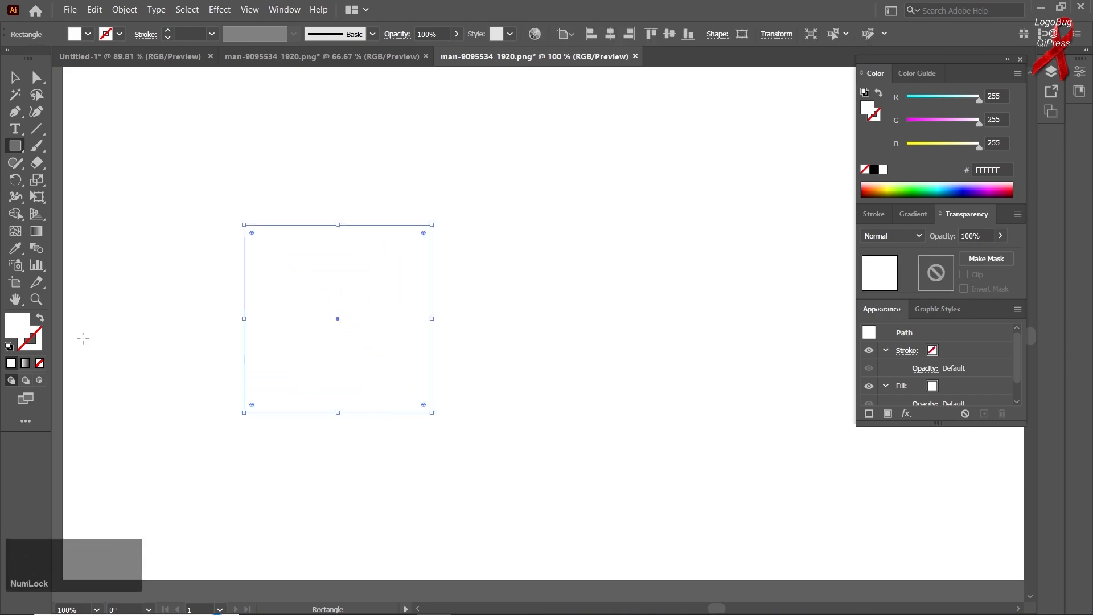
double_click(25, 329)
click(635, 176)
click(766, 164)
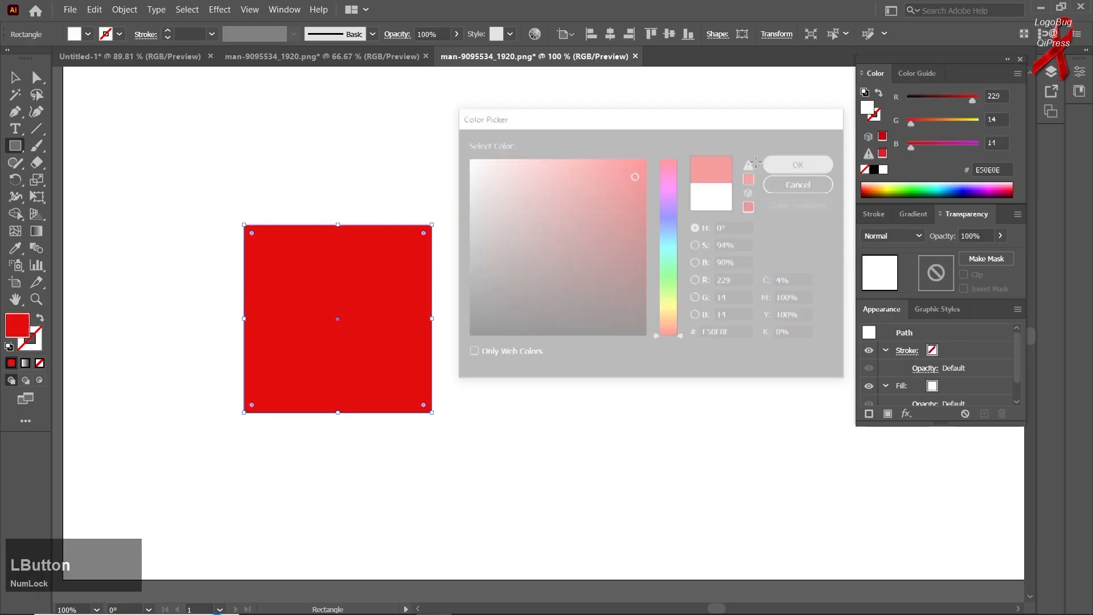
Draw a smaller rounded square overlapping the red square's lower edge and fill it with green 219400.
right_click(22, 149)
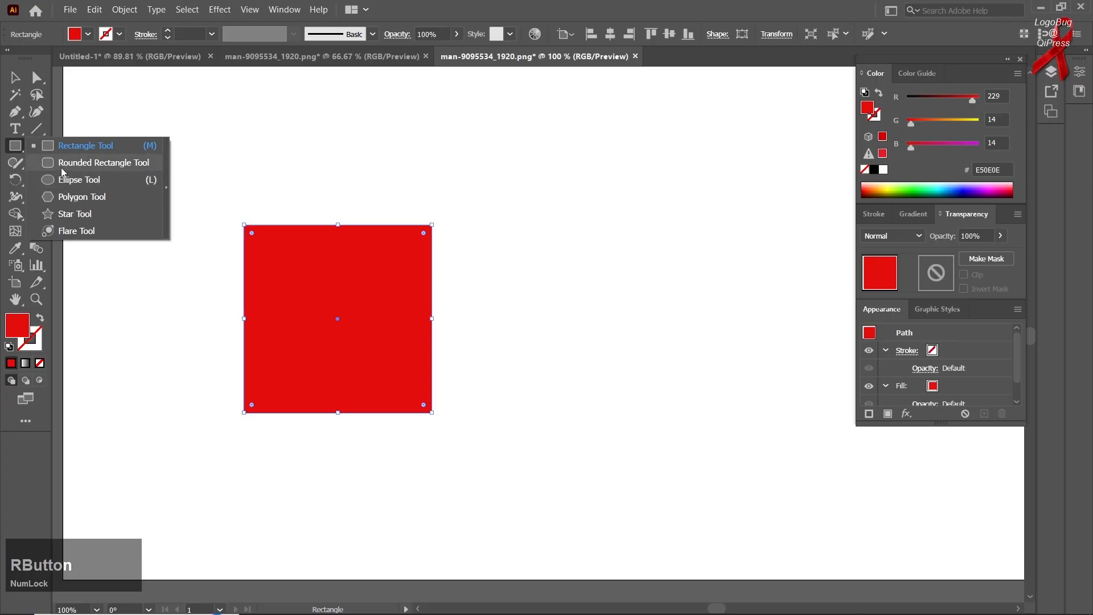
click(64, 163)
drag(426, 348, 312, 442)
click(15, 77)
click(178, 148)
click(909, 190)
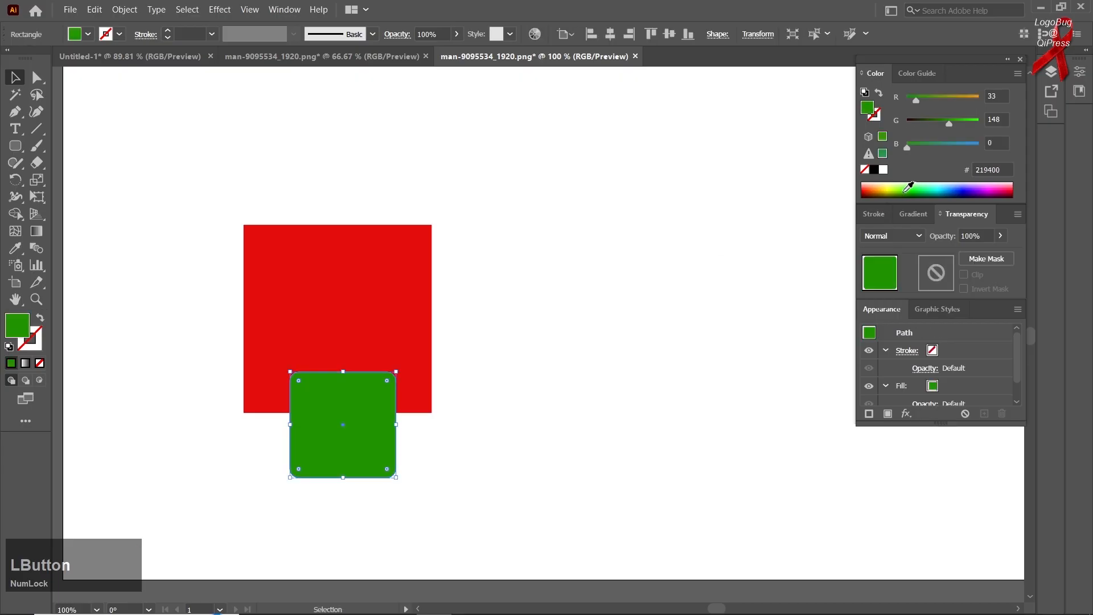
Align both squares on their horizontal centre and place a copy of the green one across the red square's upper edge.
drag(530, 193, 290, 492)
click(610, 34)
click(493, 258)
drag(341, 424, 268, 471)
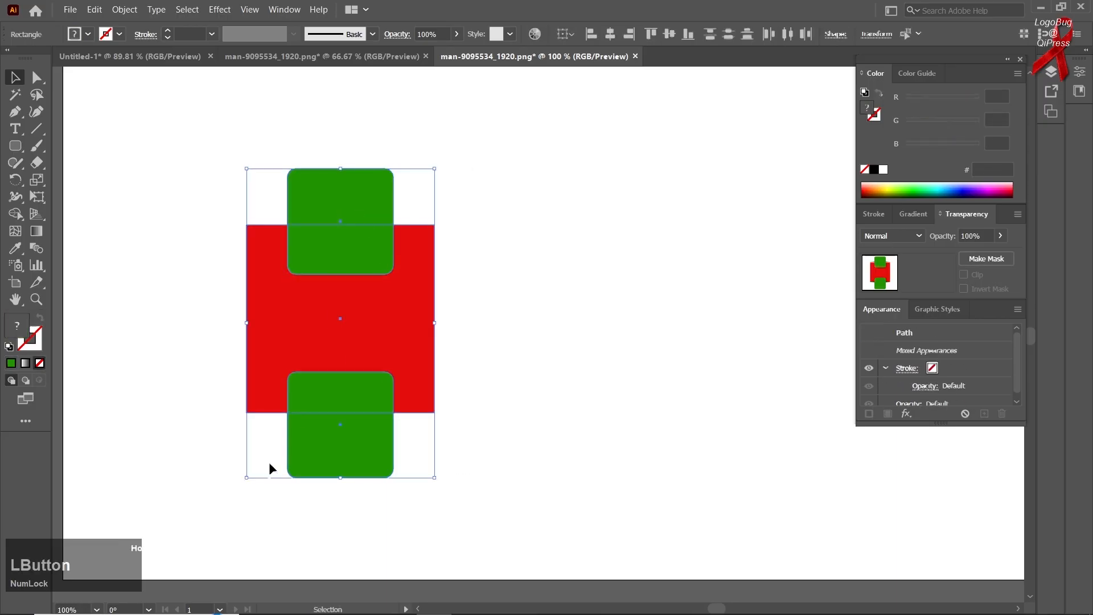
click(551, 243)
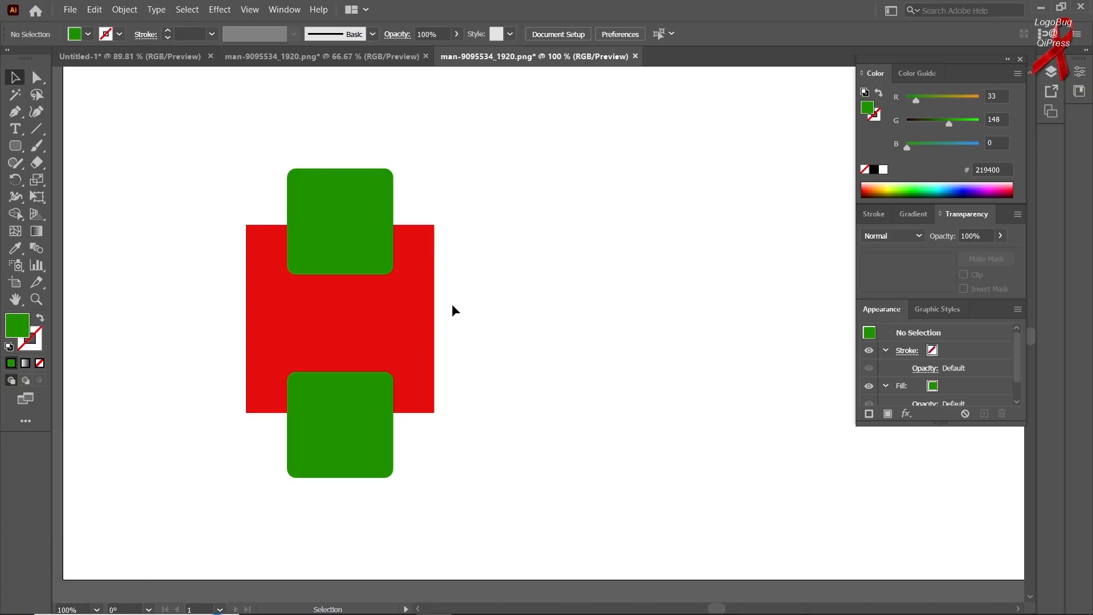
Merge the red square and both green rounded squares into one shape with the Shape Builder tool.
drag(491, 170, 236, 478)
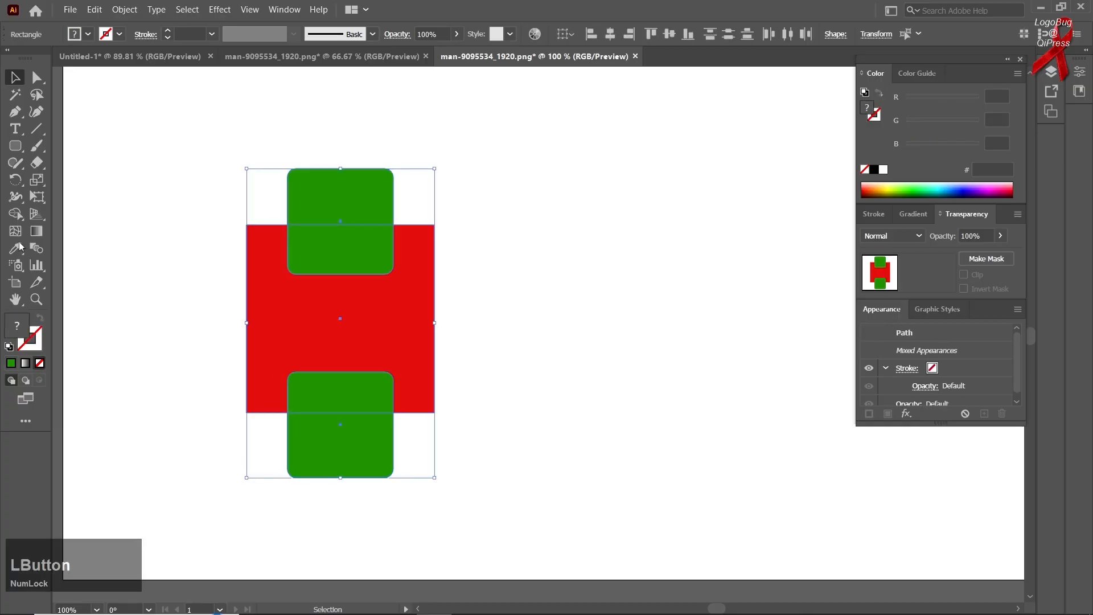
right_click(15, 214)
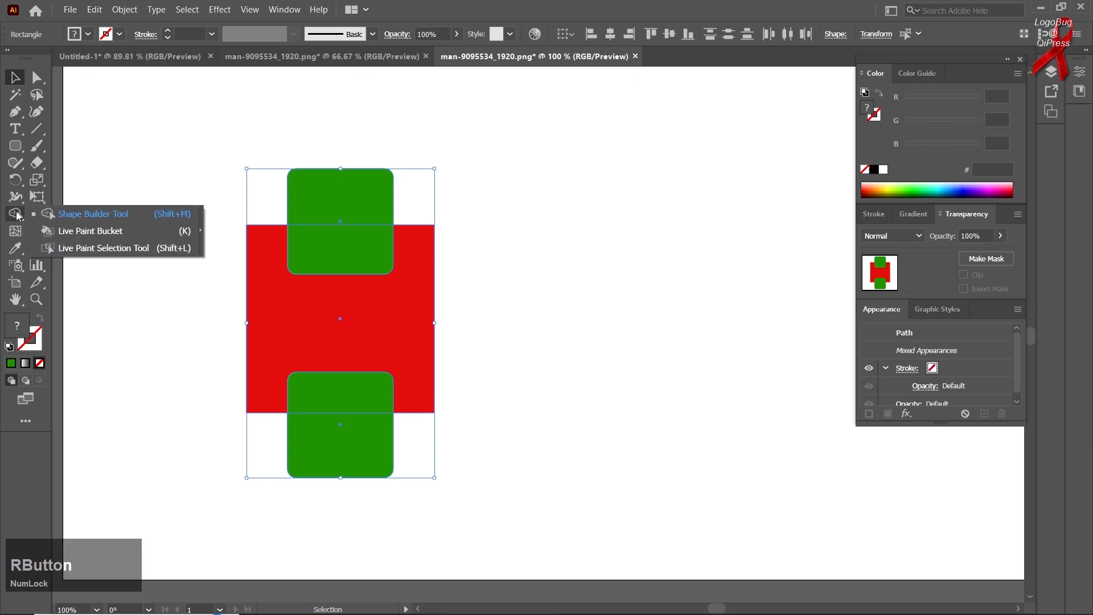
click(57, 215)
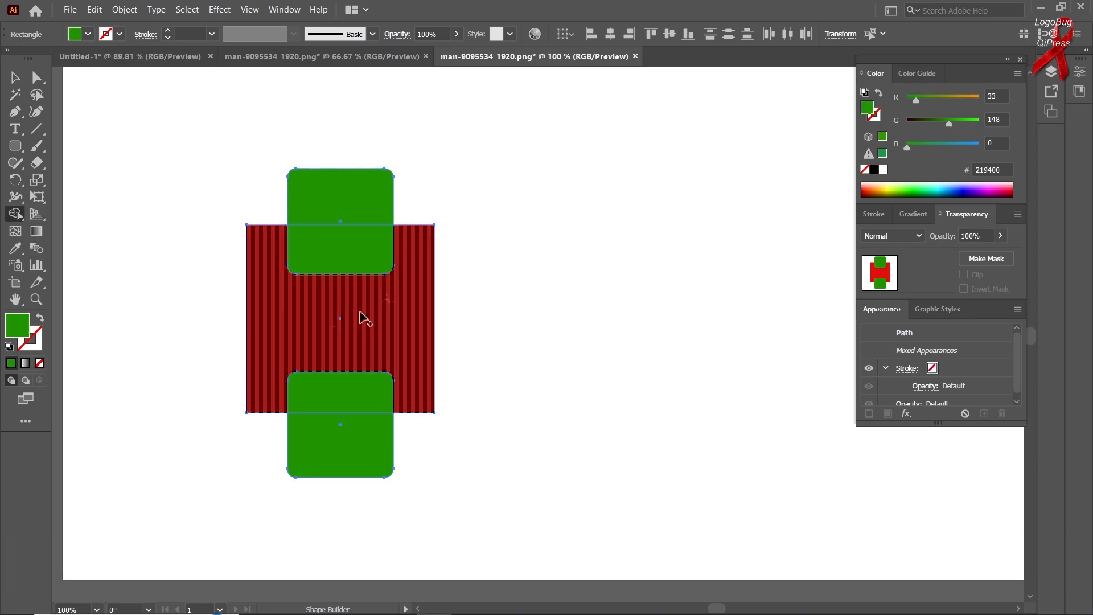
right_click(15, 215)
click(45, 215)
right_click(8, 215)
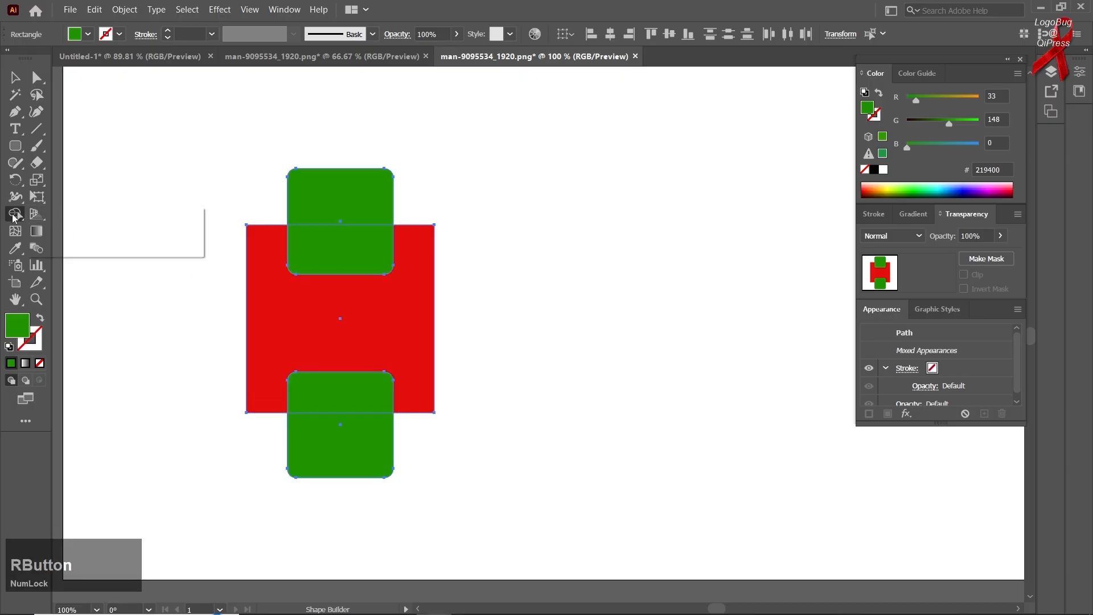
click(63, 212)
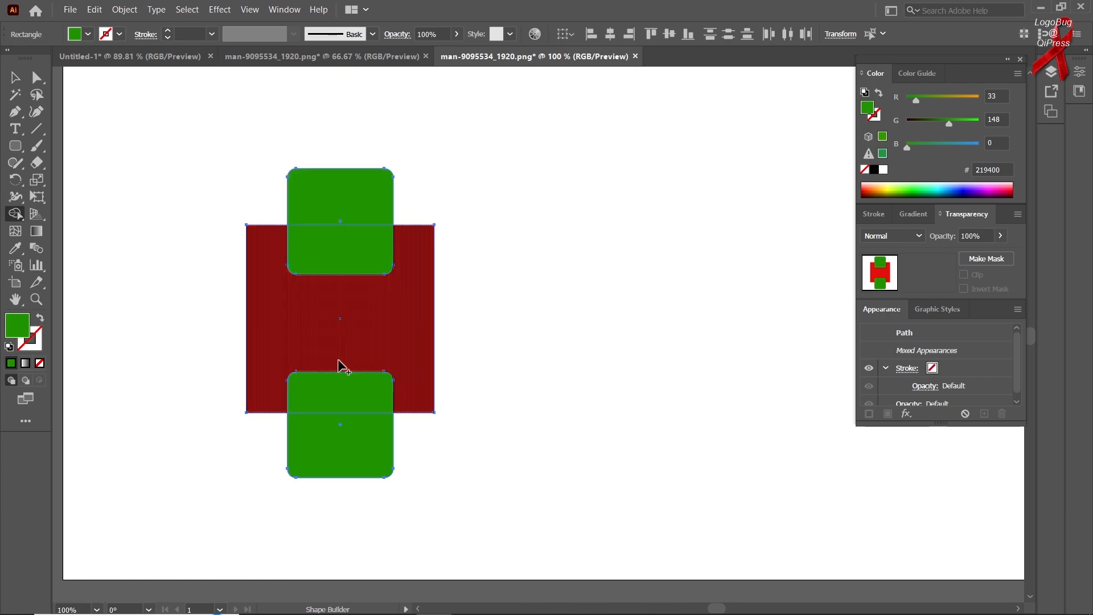
click(345, 203)
drag(344, 204, 348, 446)
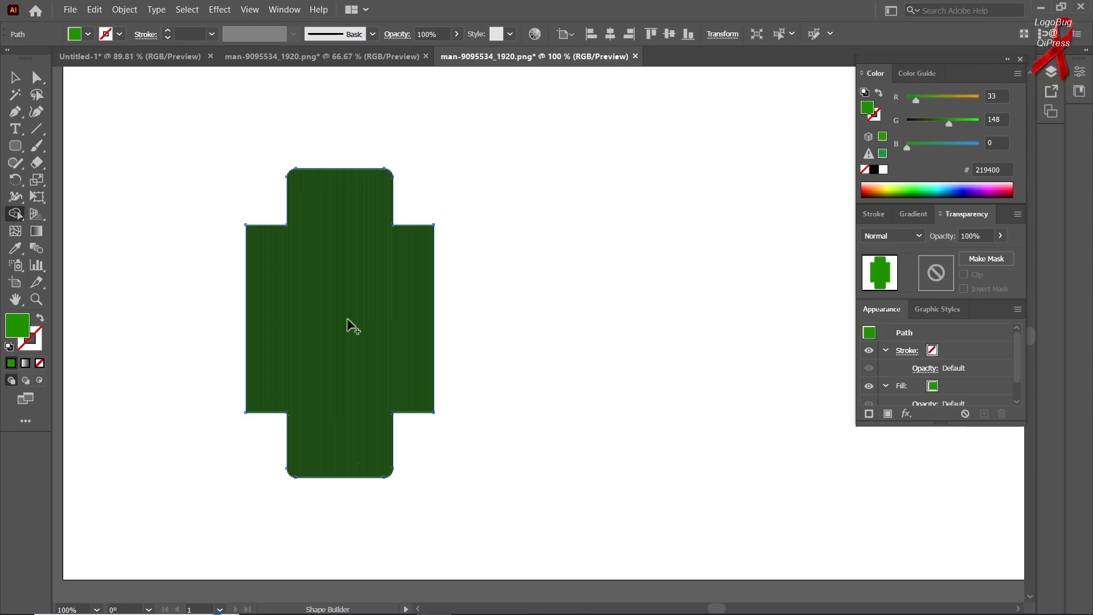
Undo the merge and erase the two areas where the green shapes overlap the red square.
key(ctrl)
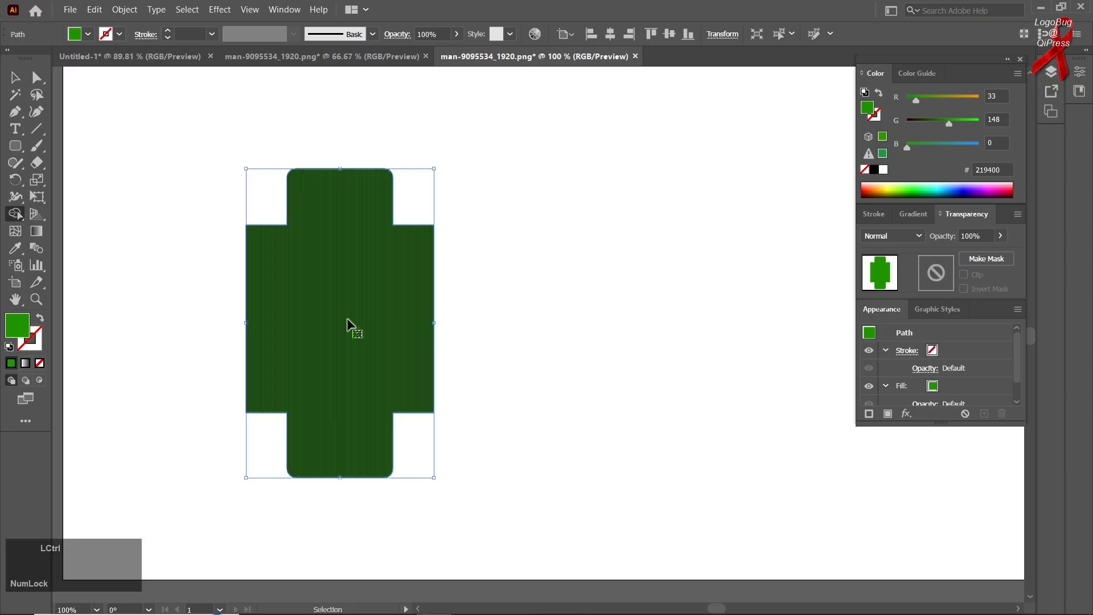
key(ctrl+z)
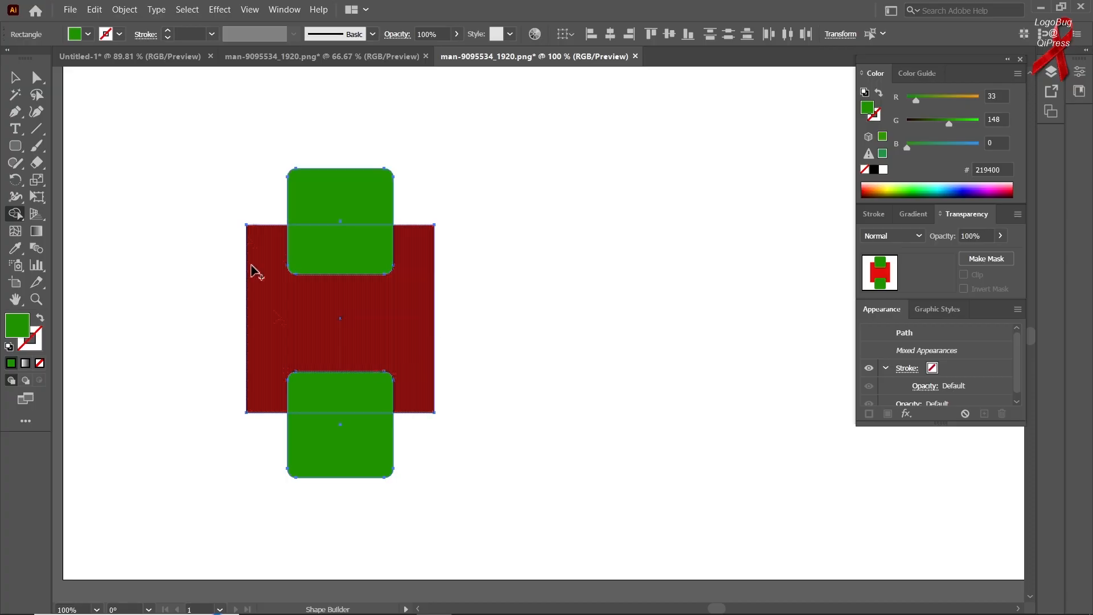
key(Num_Lock)
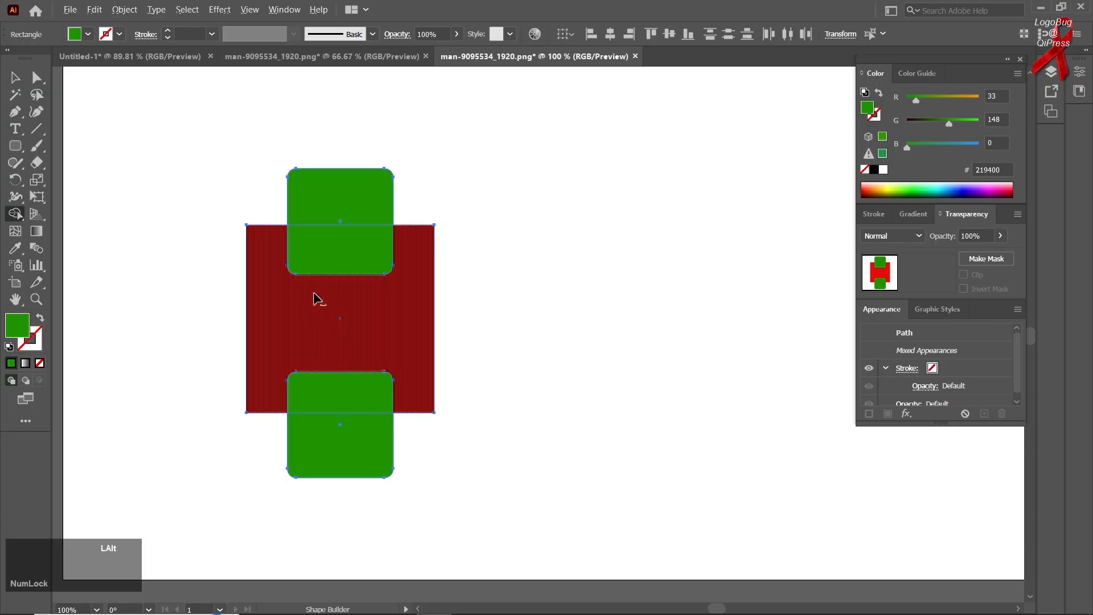
alt+click(349, 259)
alt+click(346, 385)
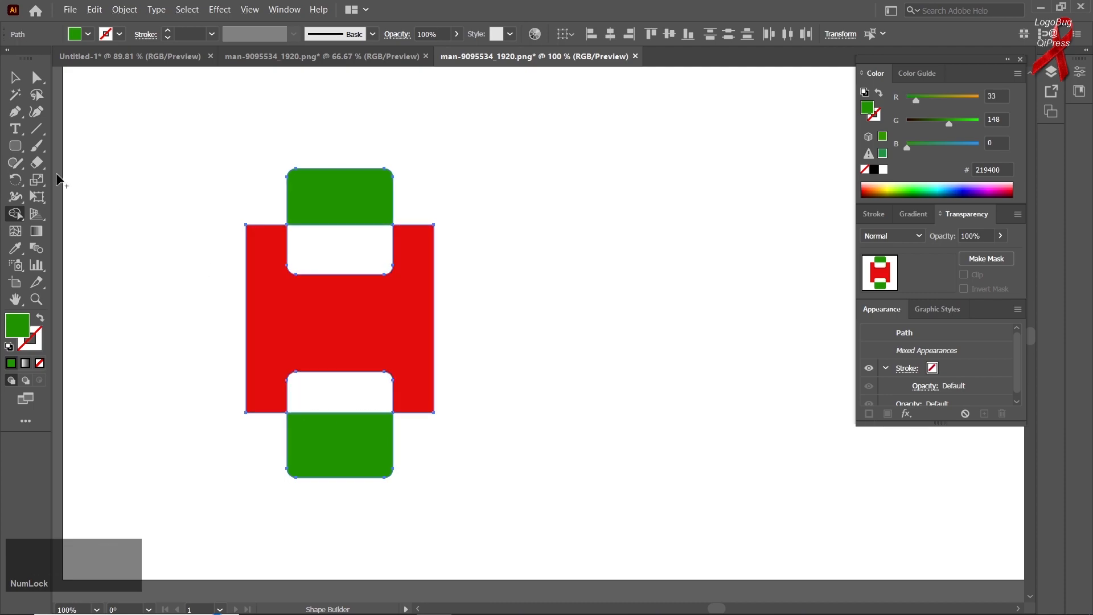
Select all the cut red and green pieces and move them about 63 px to the left.
click(14, 77)
click(211, 221)
drag(221, 125, 415, 549)
drag(368, 342, 322, 344)
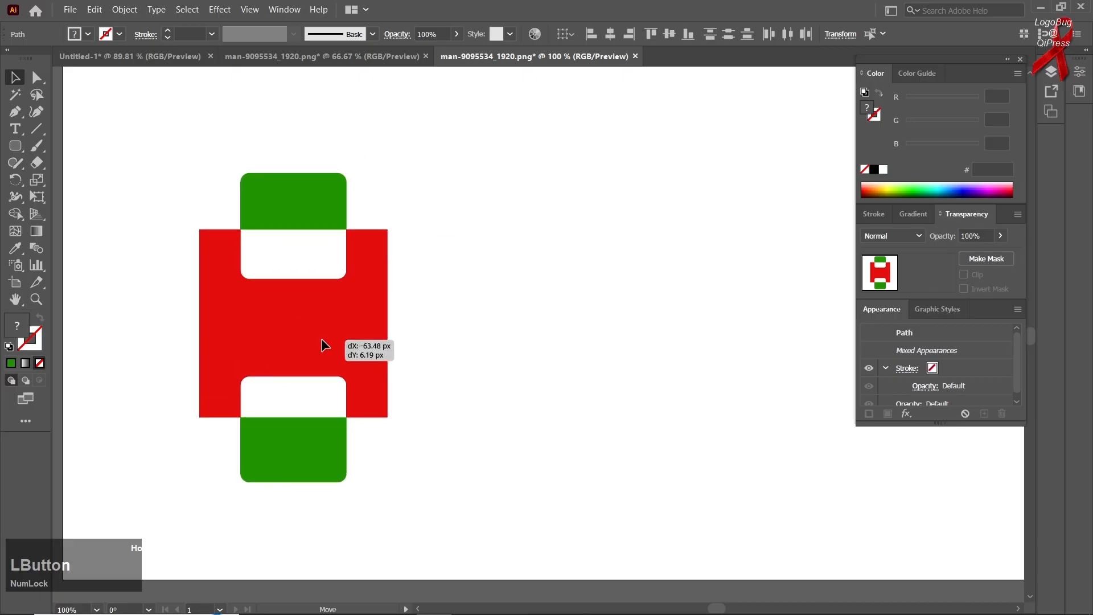
Undo the move and both overlap removals.
key(ctrl+z)
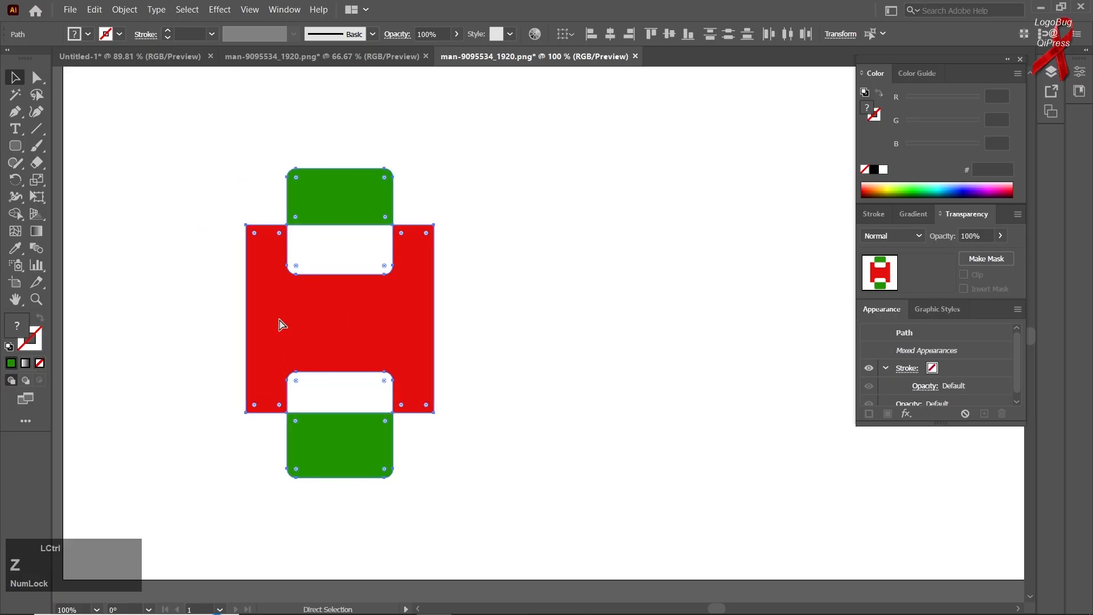
key(ctrl+z)
key(ctrl+z)
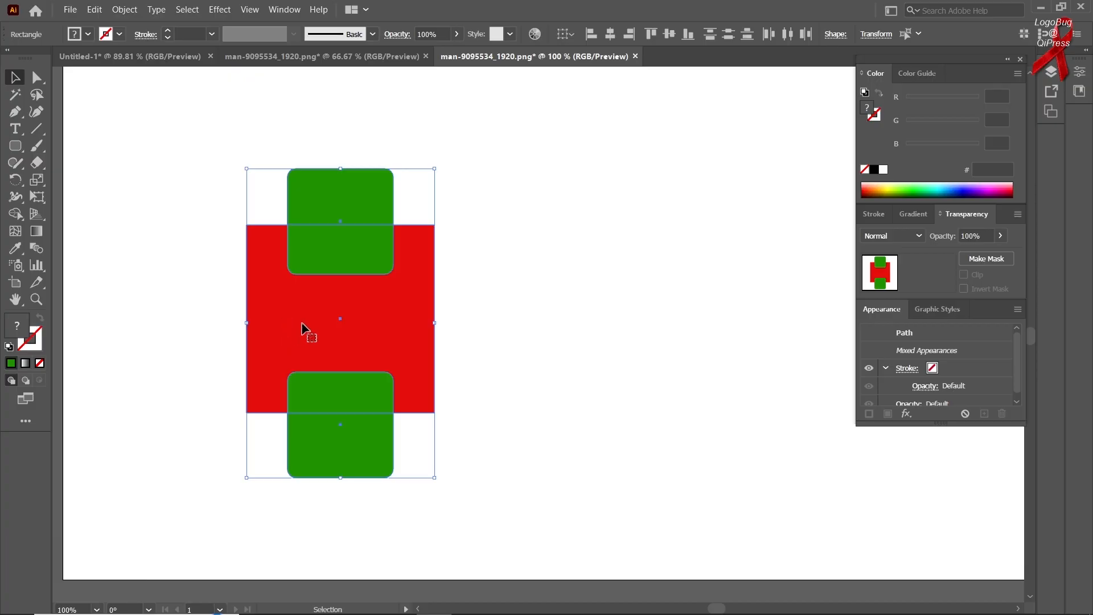
Erase both green shapes together with their overlaps from the red square using the Shape Builder tool.
drag(480, 142, 238, 460)
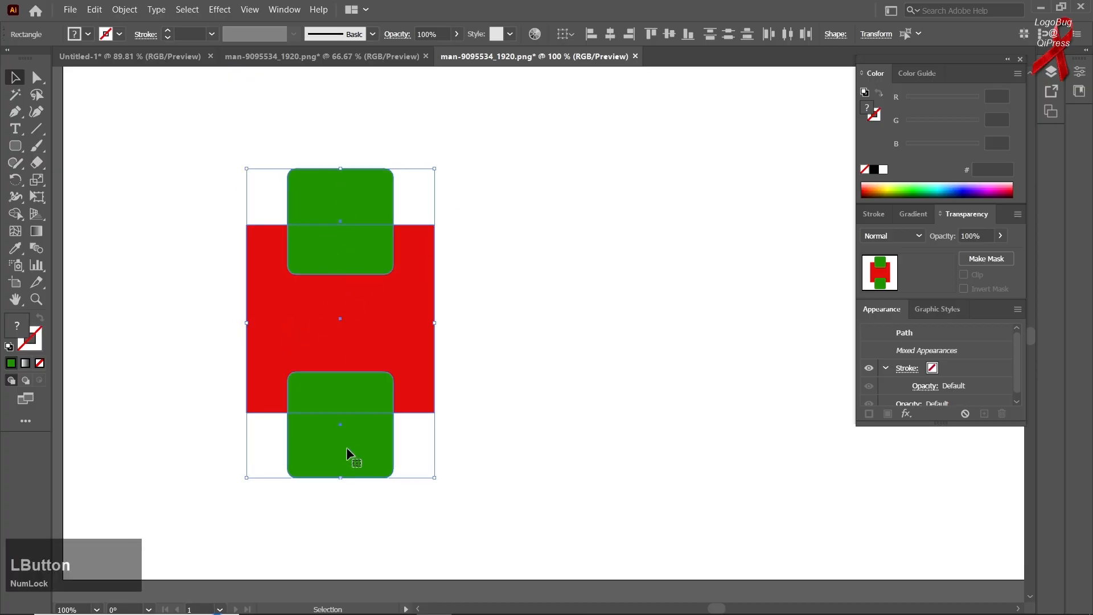
right_click(15, 213)
click(114, 210)
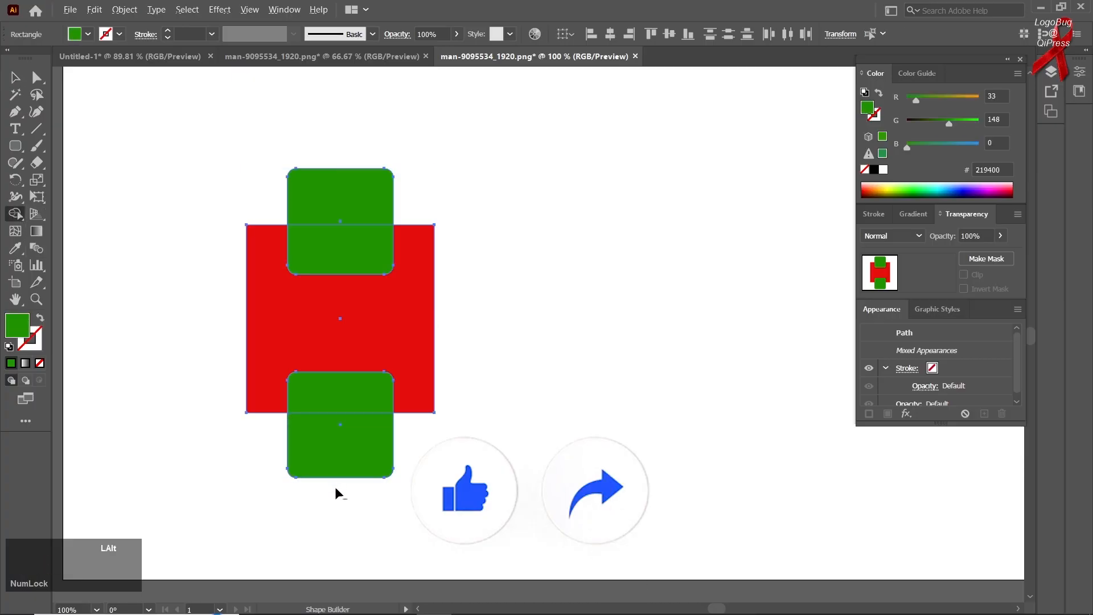
drag(336, 450, 340, 393)
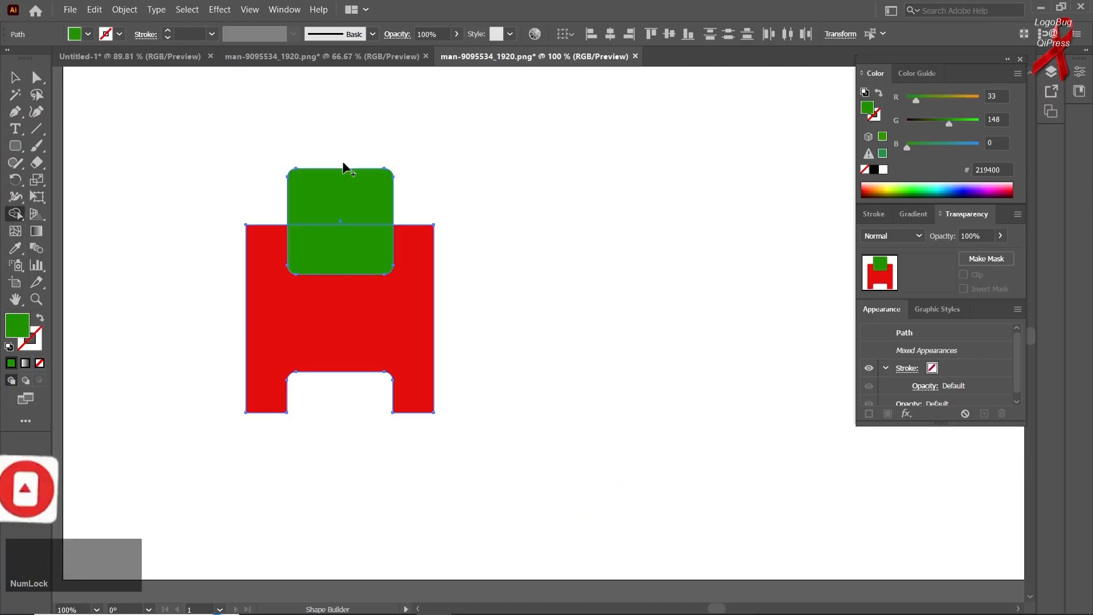
alt+click(349, 239)
Move the notched red shape up and to the left, and fully round all its corners.
click(13, 80)
click(232, 275)
drag(278, 277, 241, 232)
click(36, 83)
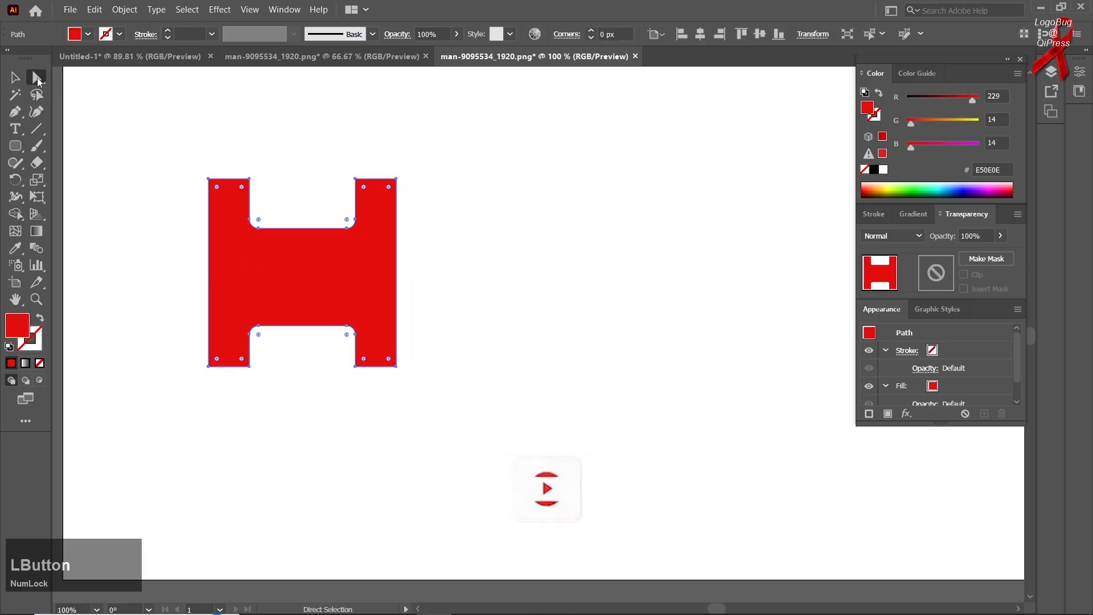
drag(221, 189, 225, 200)
key(v)
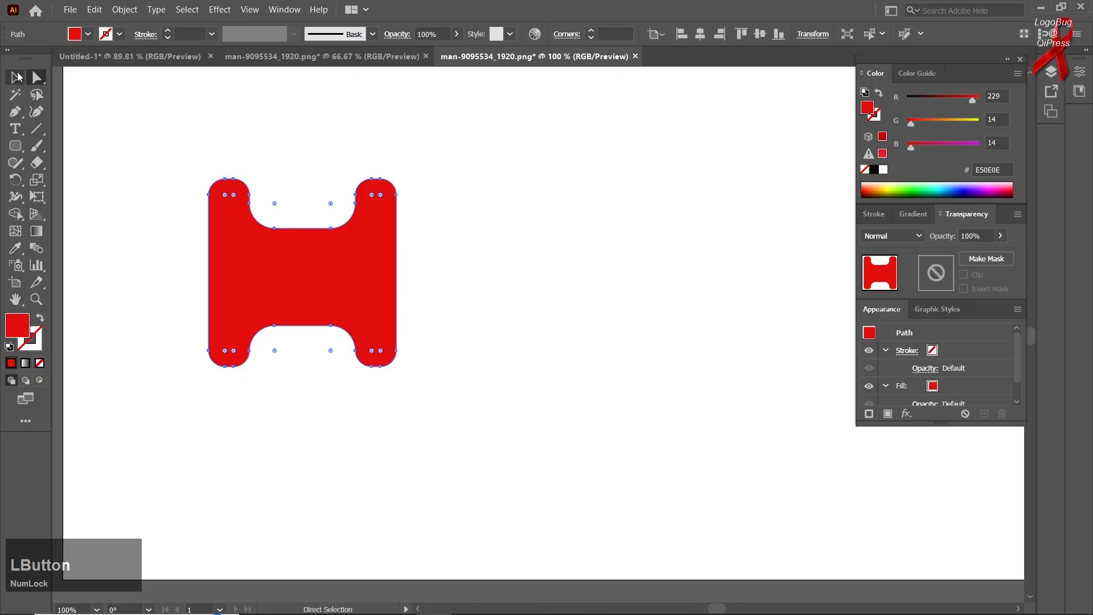
Move the rounded red shape across to the upper right part of the artboard.
click(101, 106)
drag(234, 253, 346, 243)
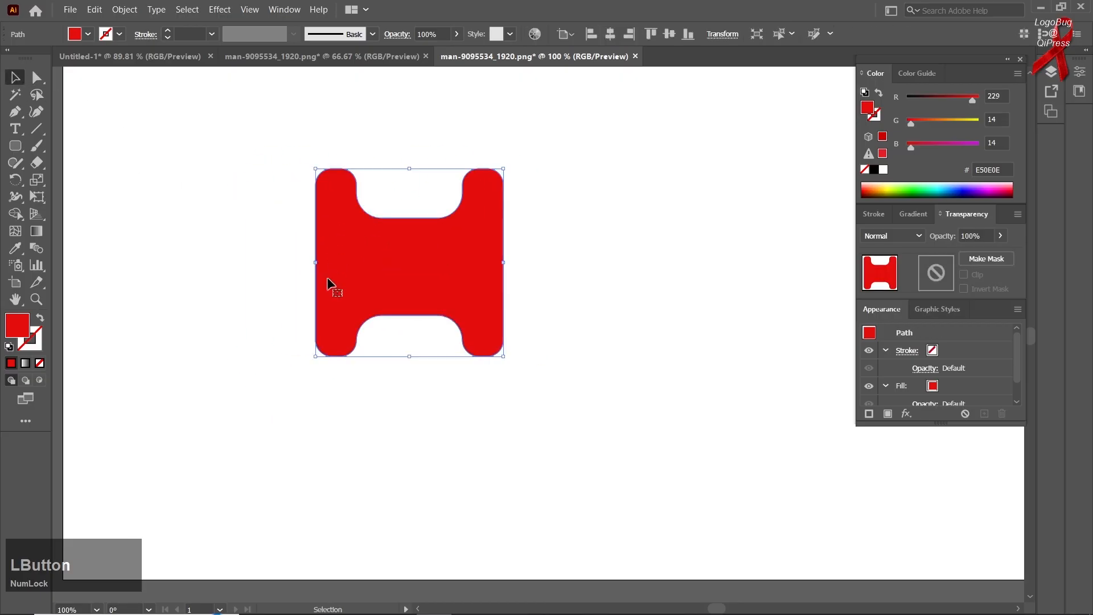
drag(353, 285, 591, 242)
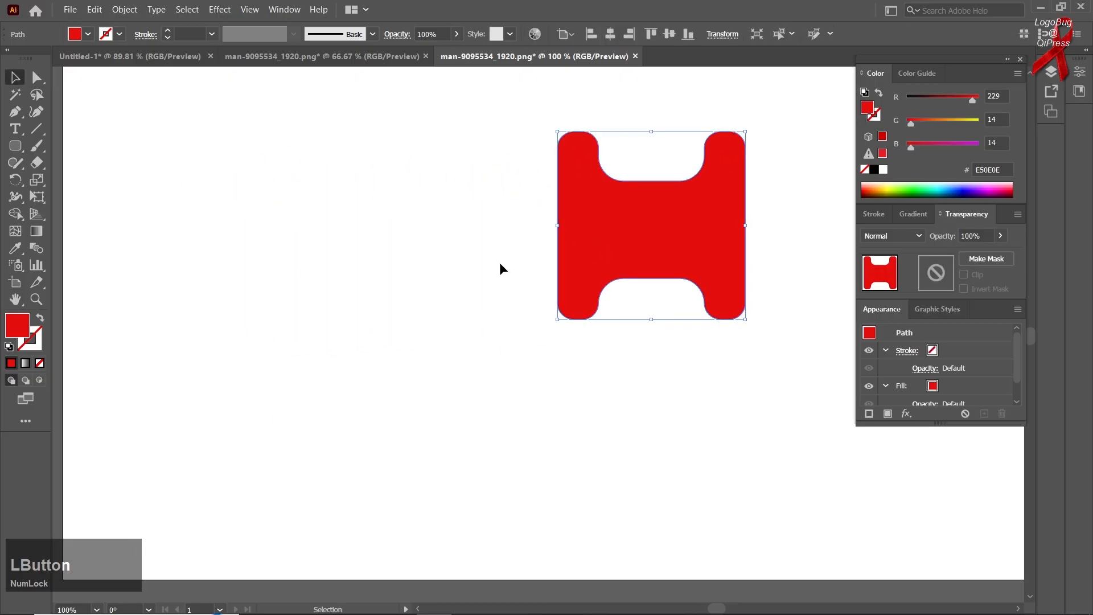
Undo the moves, the corner rounding and the cut-outs back to the three overlapping red and green shapes.
key(ctrl+z)
key(ctrl+z)
key(ctrl+z)
key(ctrl+z)
key(ctrl+z)
key(ctrl+z)
key(ctrl+z)
key(ctrl+z)
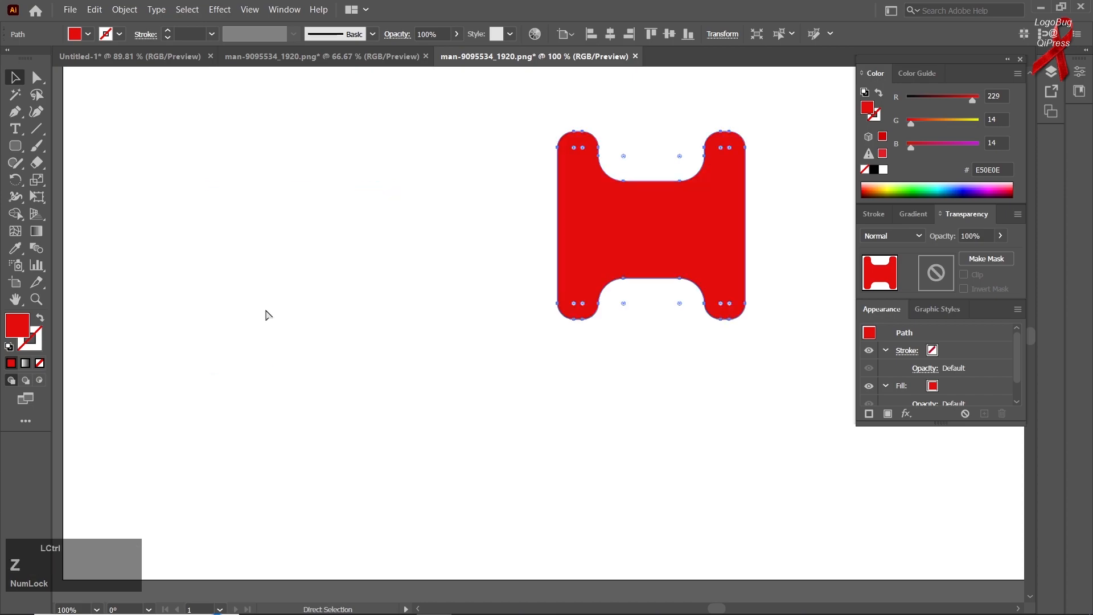
key(ctrl+z)
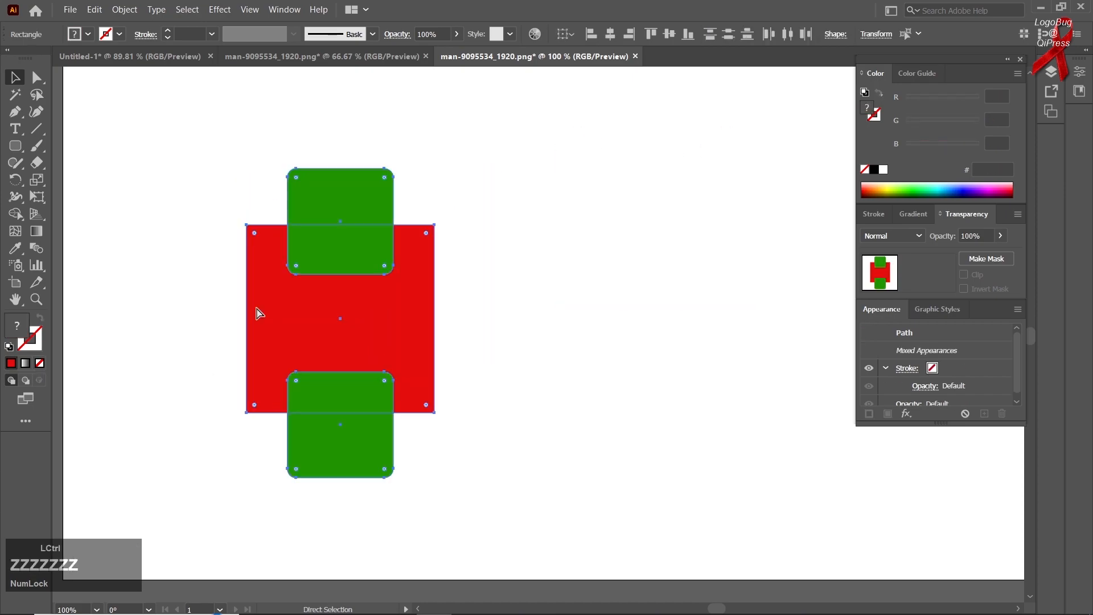
Select the red square and both green shapes, merge them into one red shape with the Shape Builder tool, and undo the merge.
click(251, 306)
drag(162, 181, 516, 515)
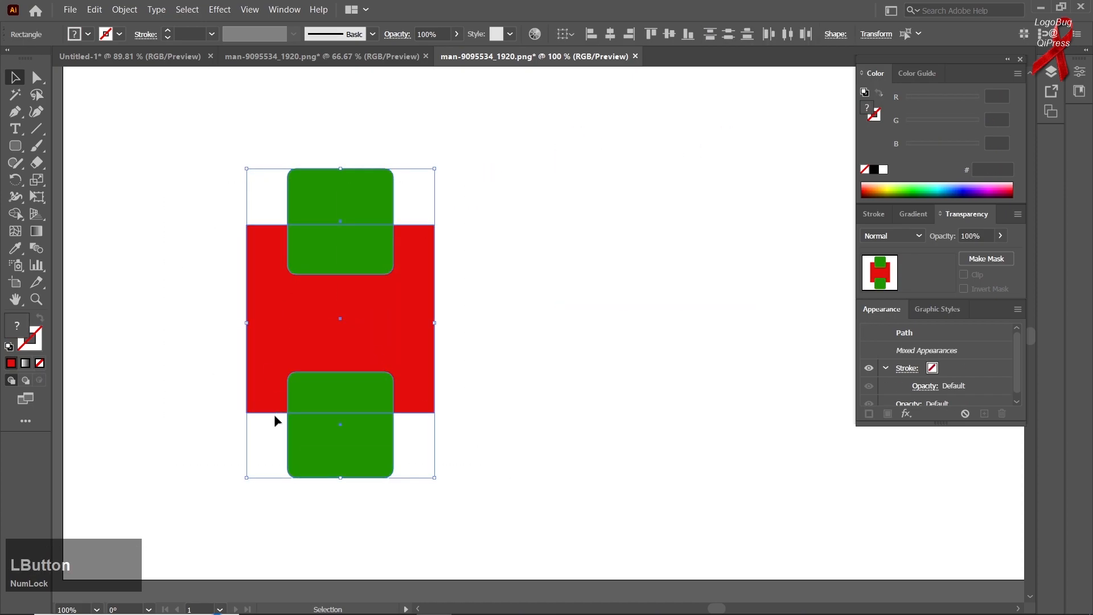
right_click(21, 214)
click(93, 213)
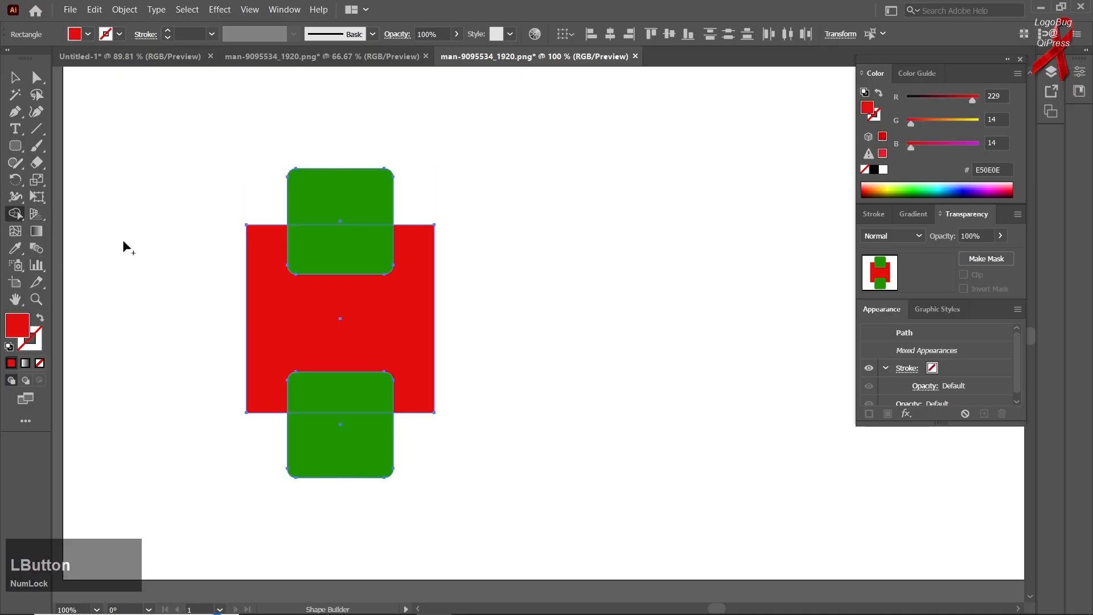
mouse_move(335, 206)
mouse_down()
mouse_move(326, 236)
mouse_move(354, 456)
mouse_up()
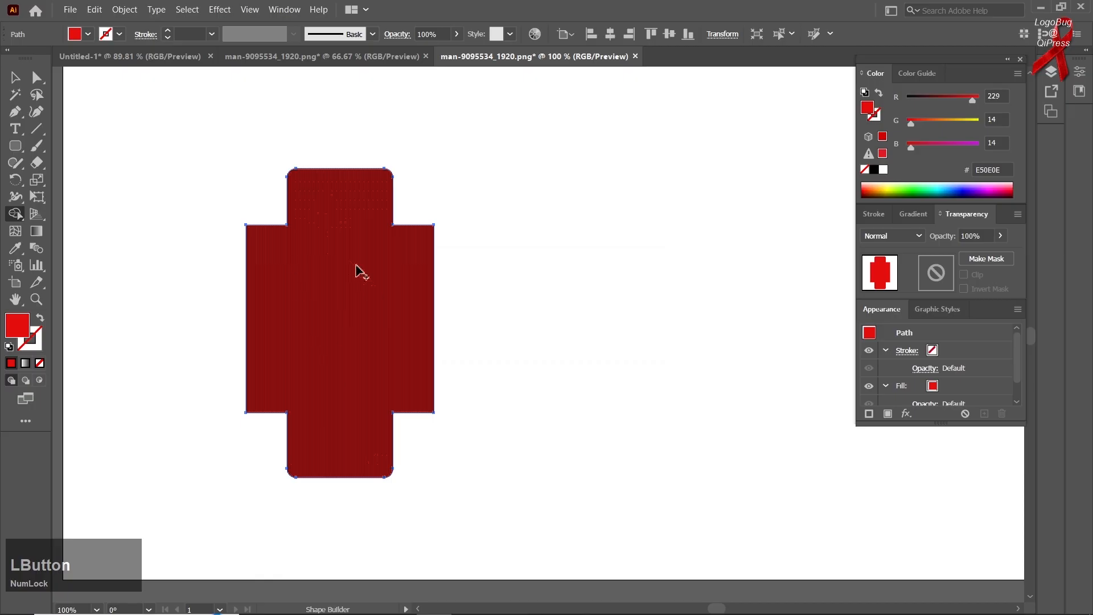
key(ctrl+z)
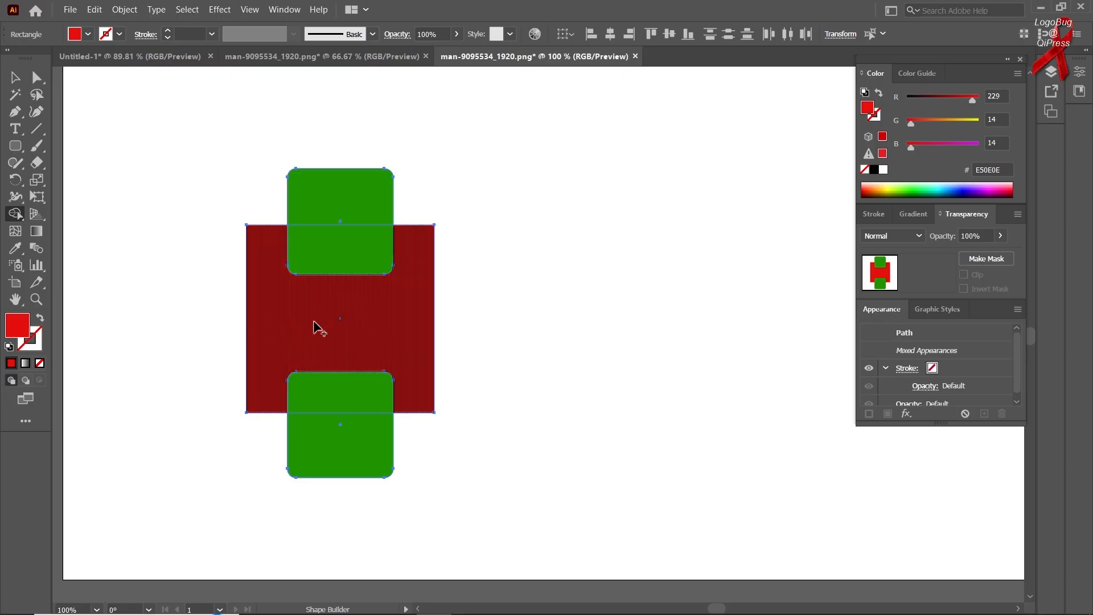
Erase the red area outside the green shapes with the Shape Builder tool, and undo the removal.
key(alt)
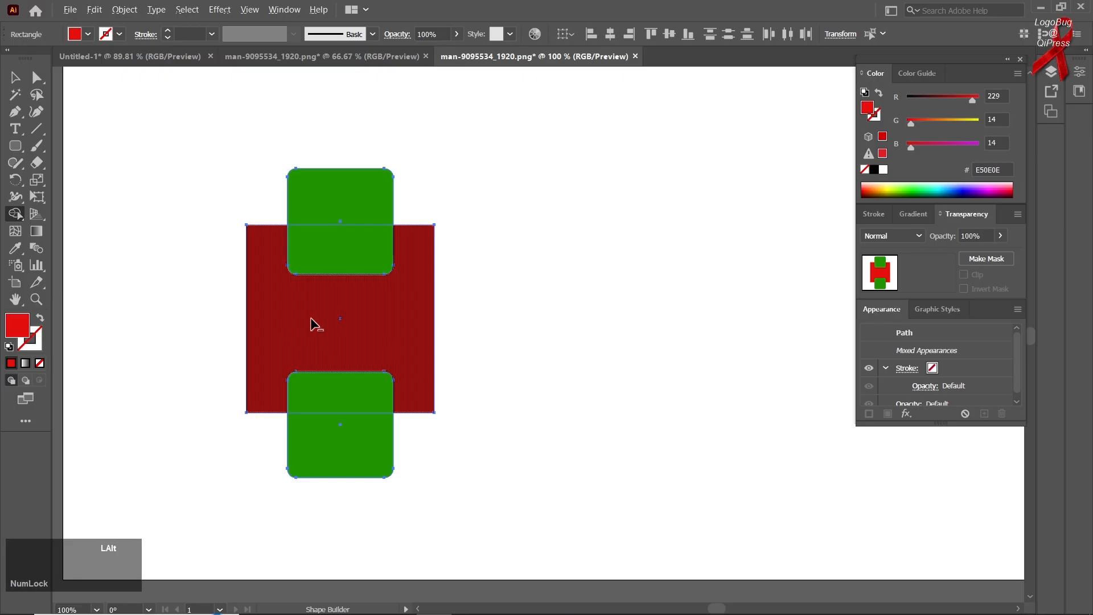
alt+click(310, 322)
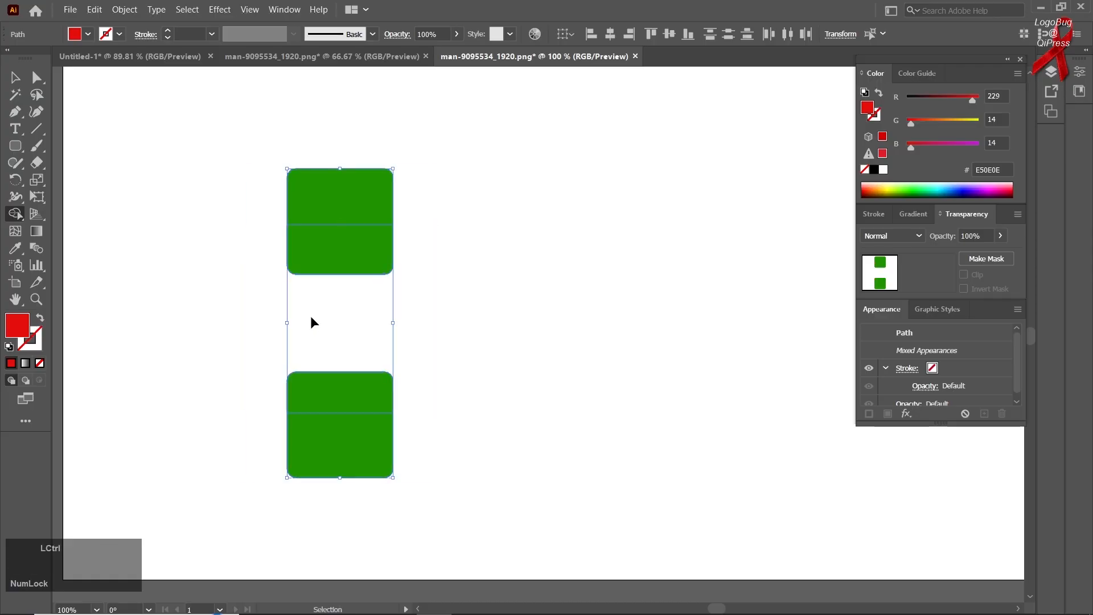
key(ctrl+z)
Erase the upper green shape's protruding part and the lower green overlap with the Shape Builder tool, and undo both removals.
alt+click(356, 209)
alt+click(370, 379)
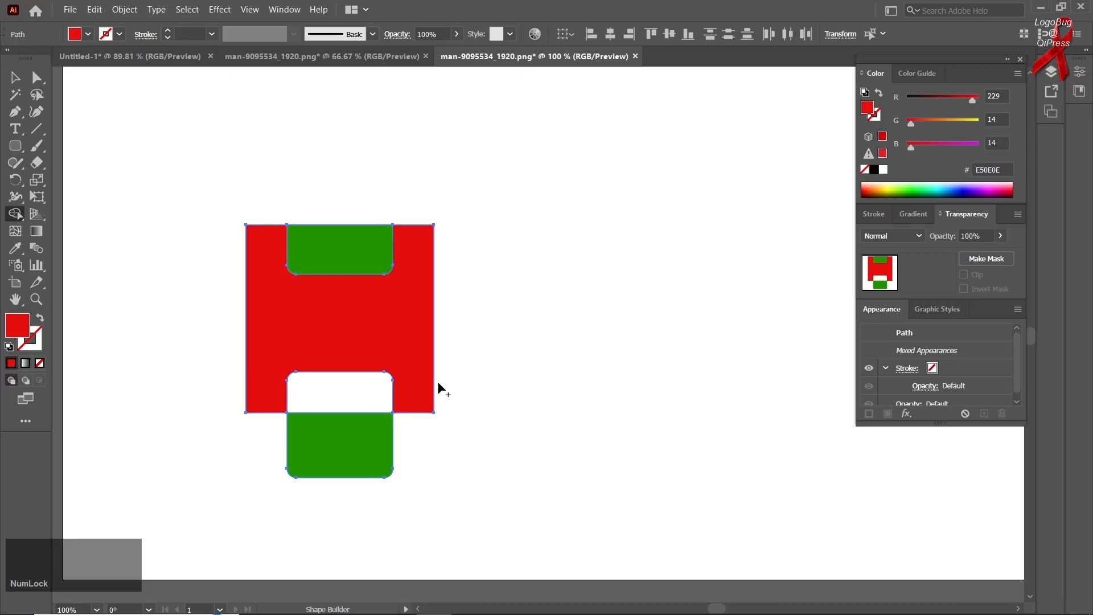
key(ctrl+z)
key(ctrl+z)
Select the red square and both green shapes and delete them from the artboard.
click(15, 77)
drag(149, 151, 474, 477)
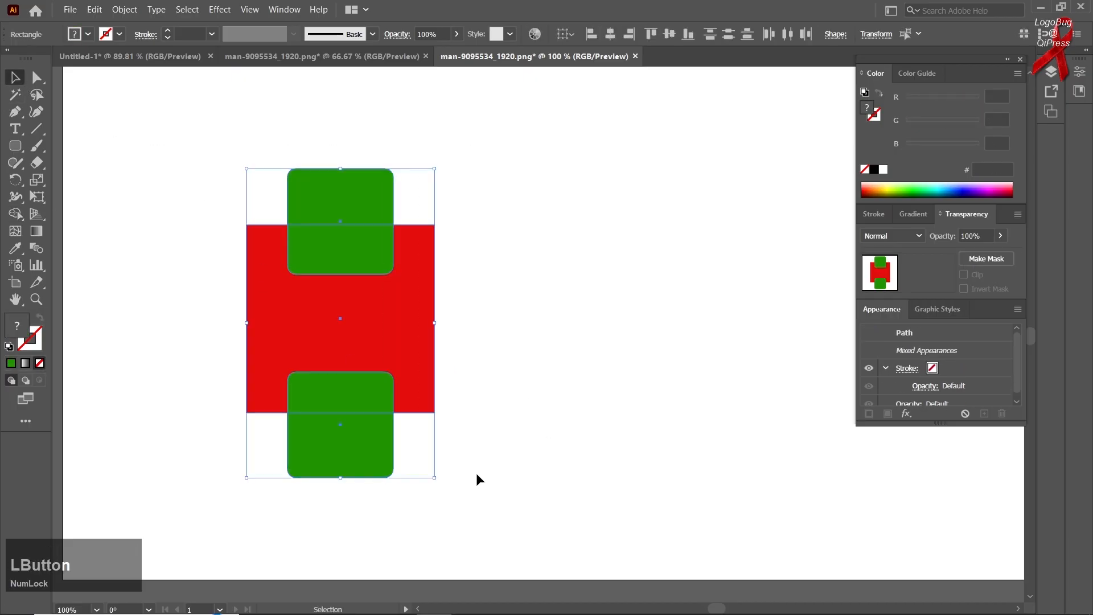
key(Delete)
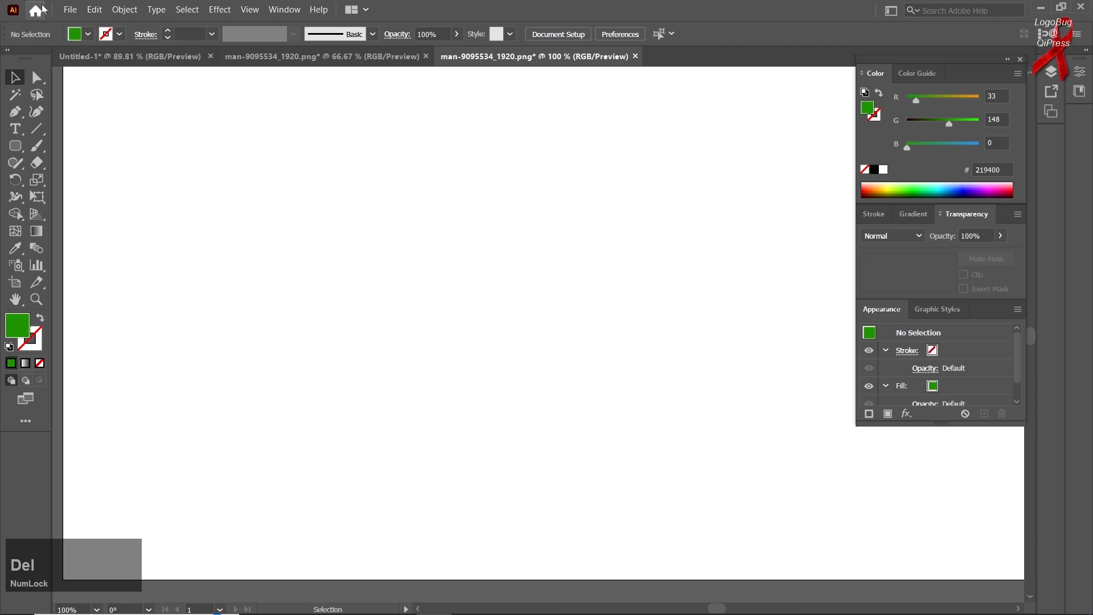
Open the image location-1724293_1920.png from the "things for new classes" folder.
click(69, 10)
click(88, 51)
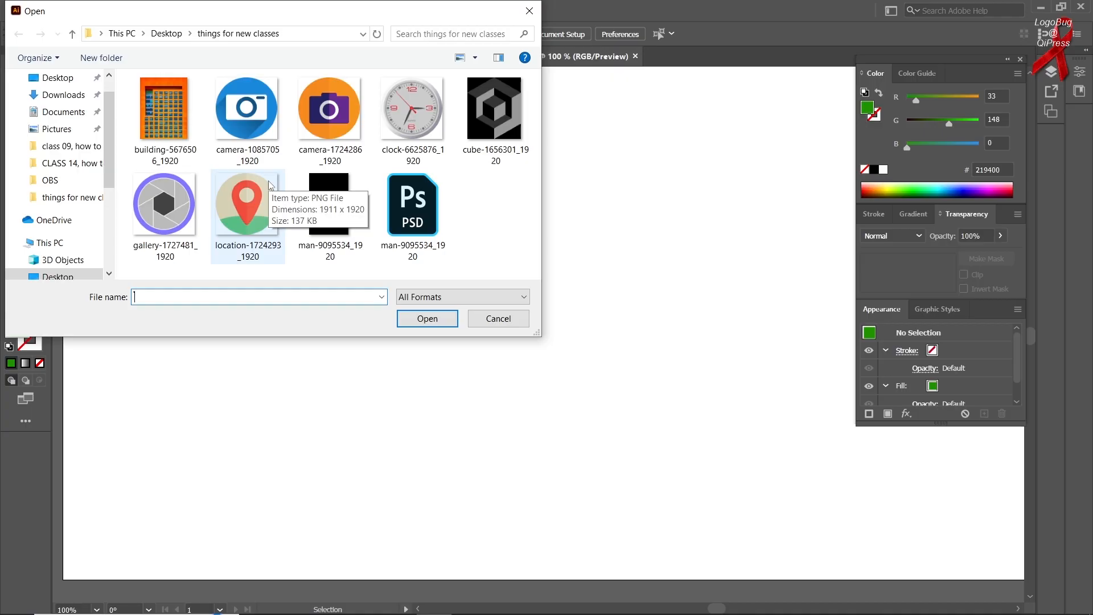
double_click(269, 185)
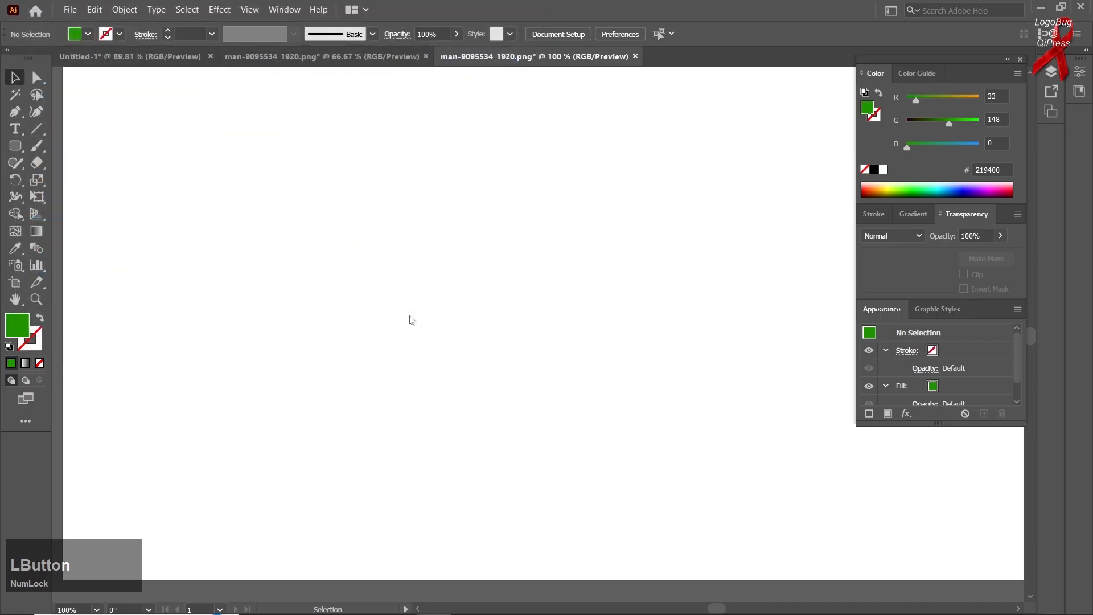
scroll(459, 344, down, 4)
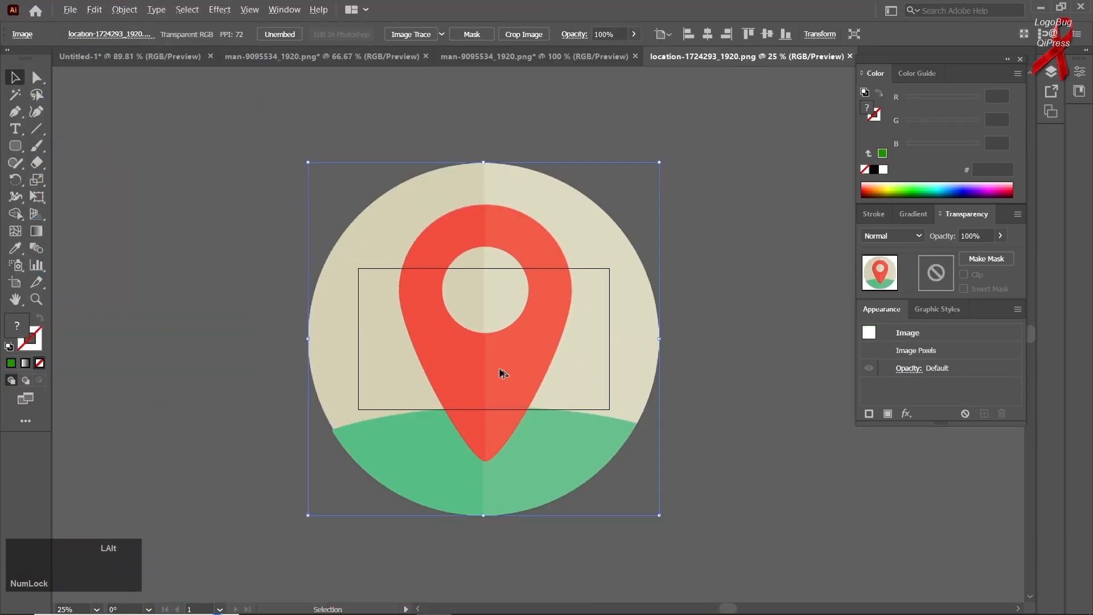
Scale the location icon image down proportionally about its centre so that it fits inside the artboard.
key(shift+alt)
drag(660, 516, 536, 391)
scroll(508, 349, up, 2)
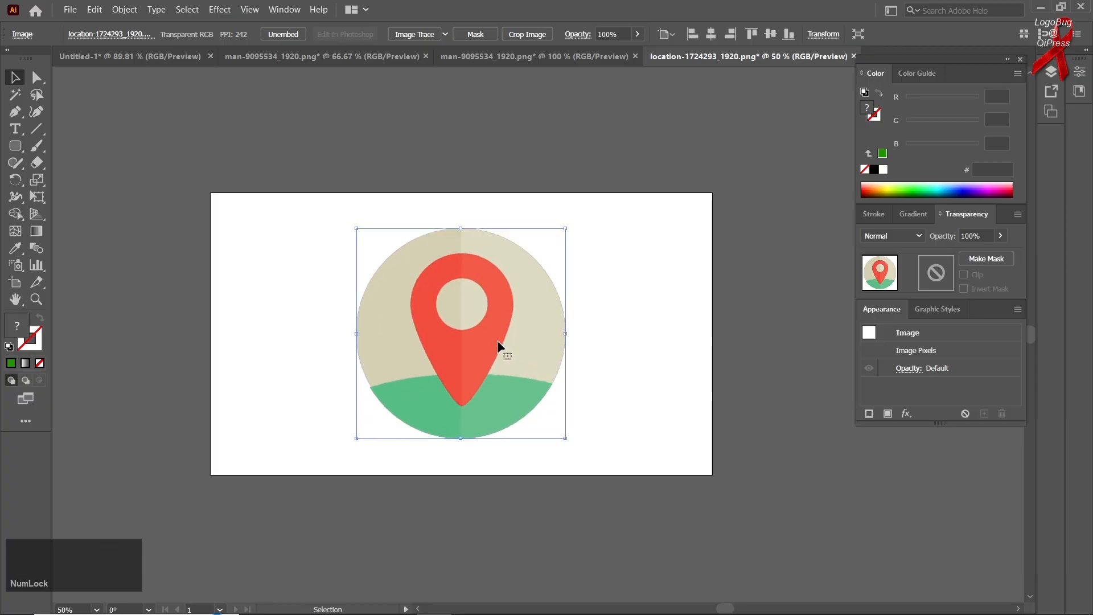
scroll(499, 346, up, 1)
scroll(471, 373, up, 1)
scroll(471, 373, down, 1)
drag(482, 402, 434, 396)
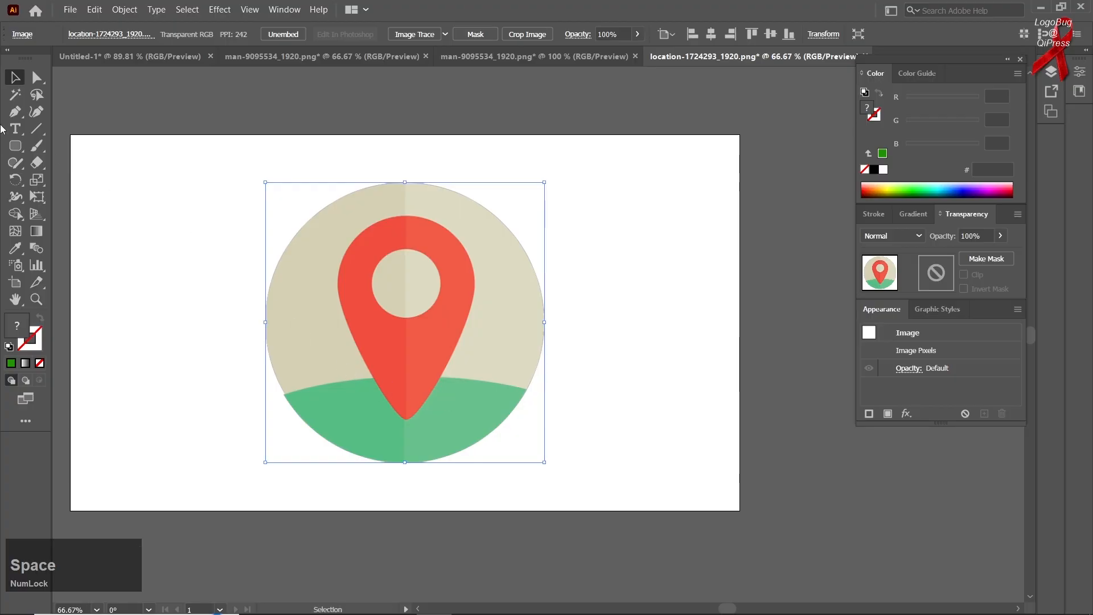
Select the location icon image and lock it as the tracing template.
right_click(15, 155)
click(74, 177)
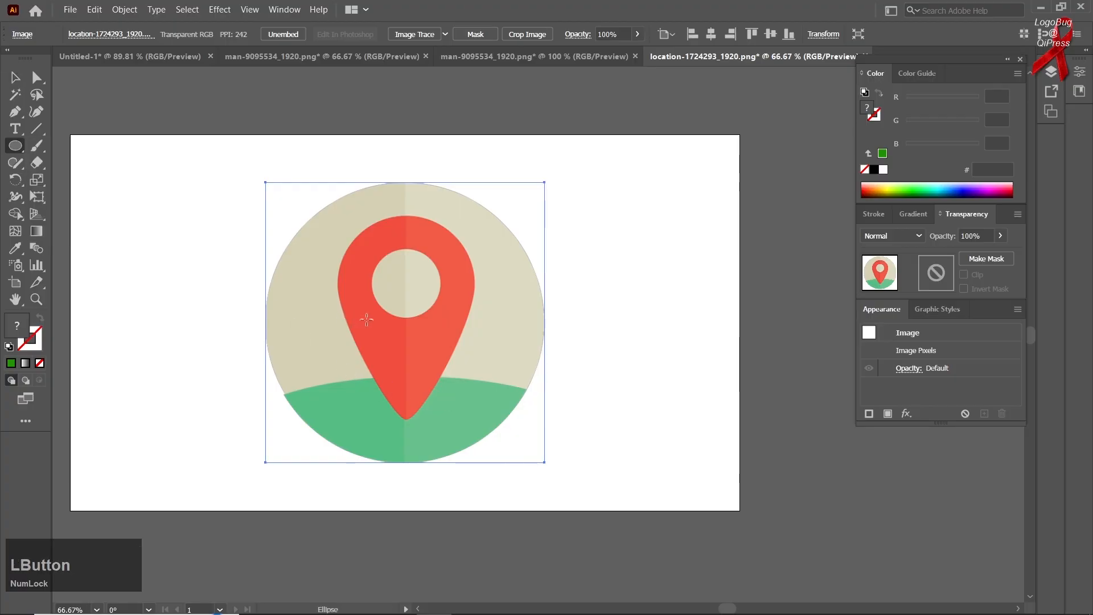
click(15, 77)
click(119, 166)
click(339, 254)
click(124, 10)
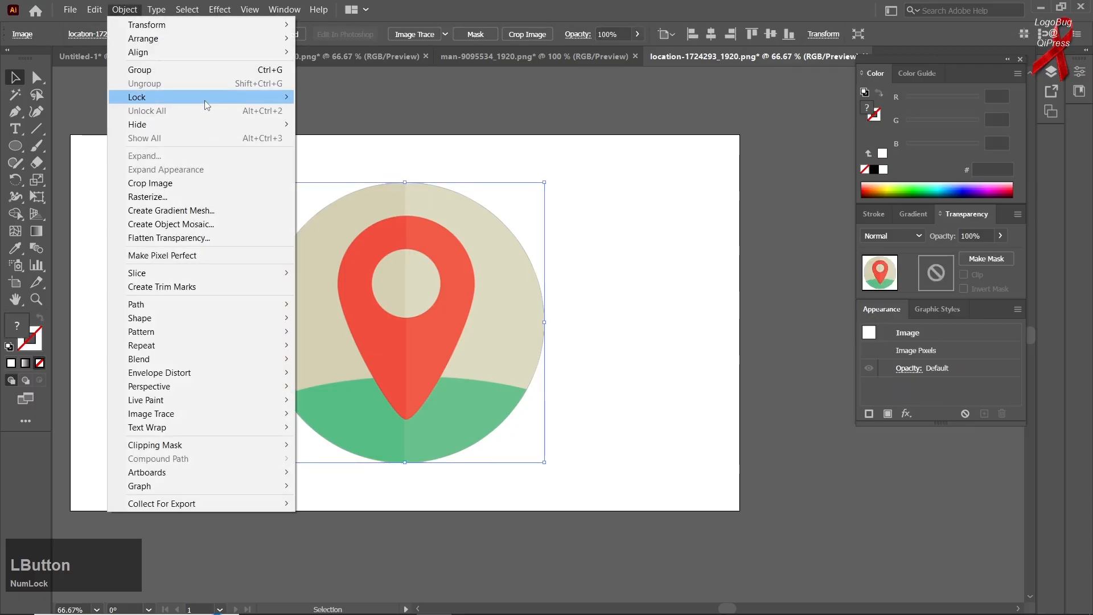
mouse_move(247, 102)
click(305, 100)
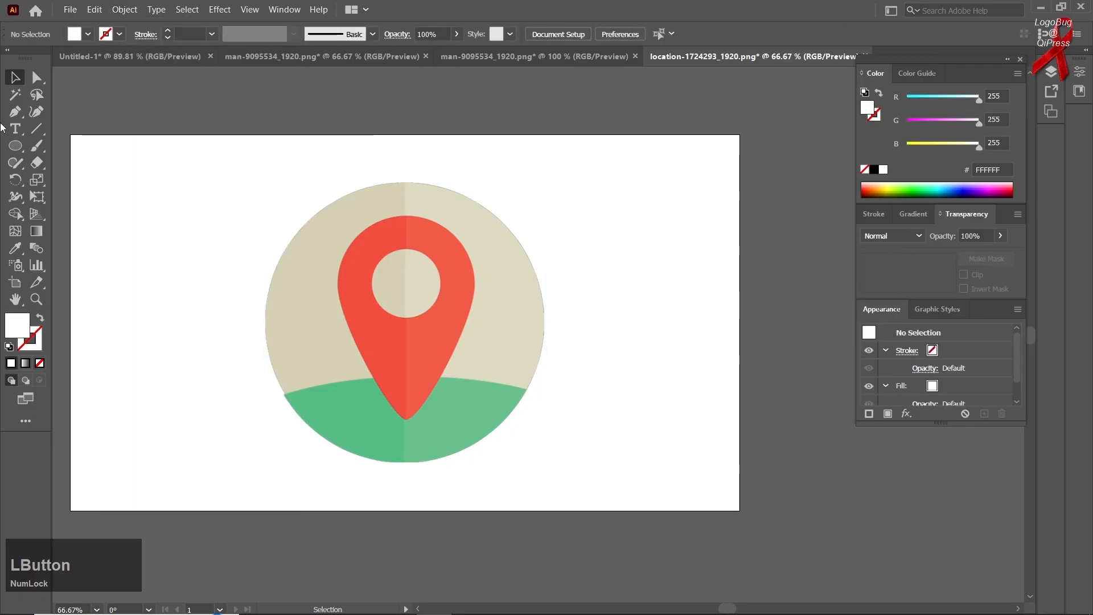
Draw a circle with the Ellipse tool from the icon's centre out to about its round edge.
right_click(15, 146)
click(68, 179)
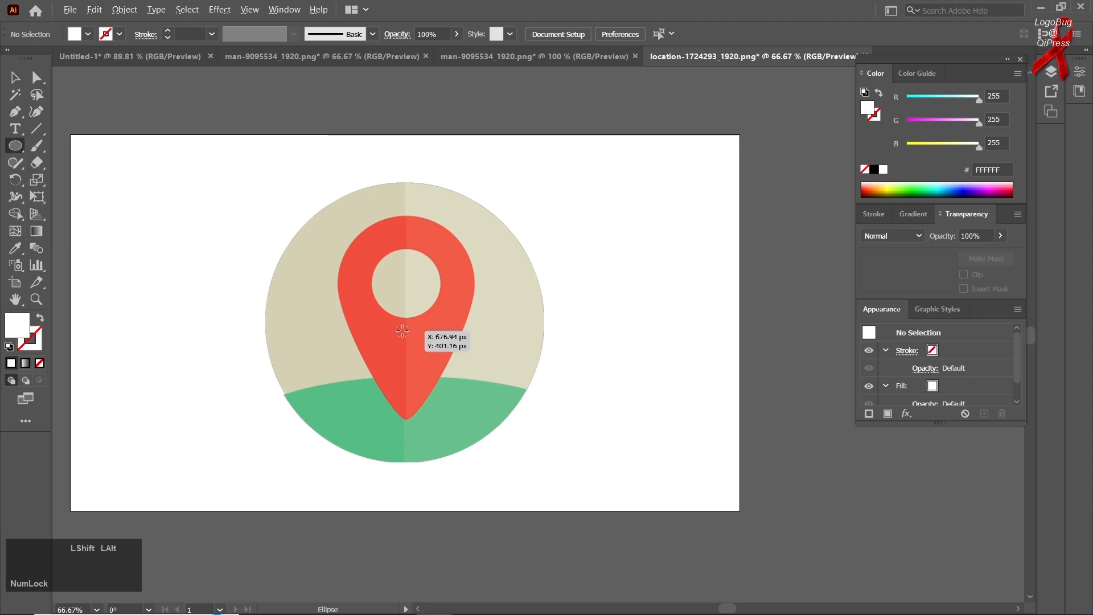
drag(404, 325, 494, 447)
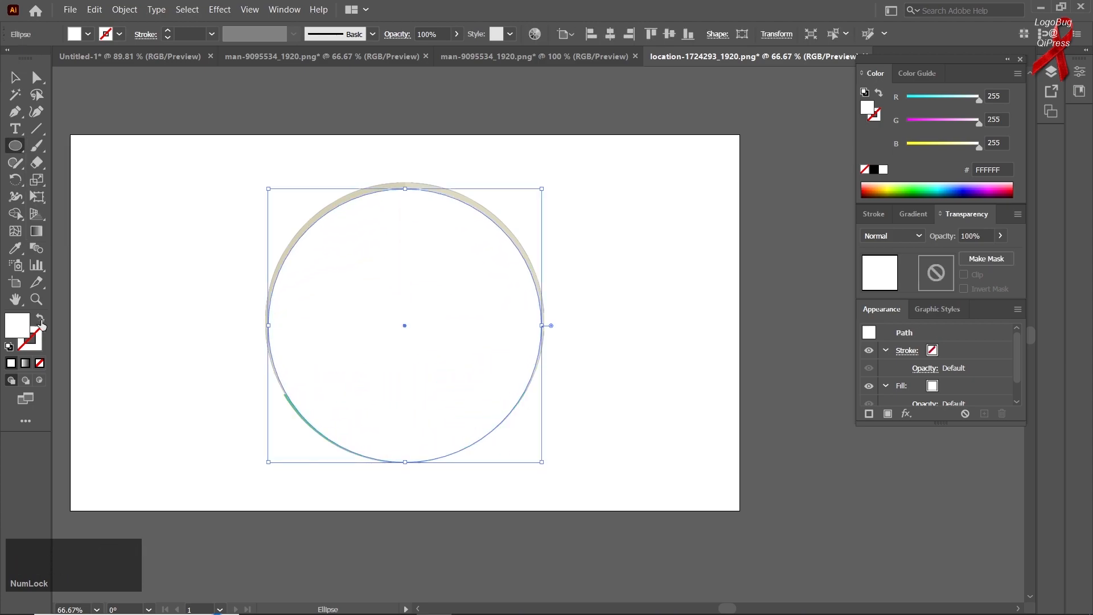
Give the circle no fill and a black 4 pt stroke.
click(40, 321)
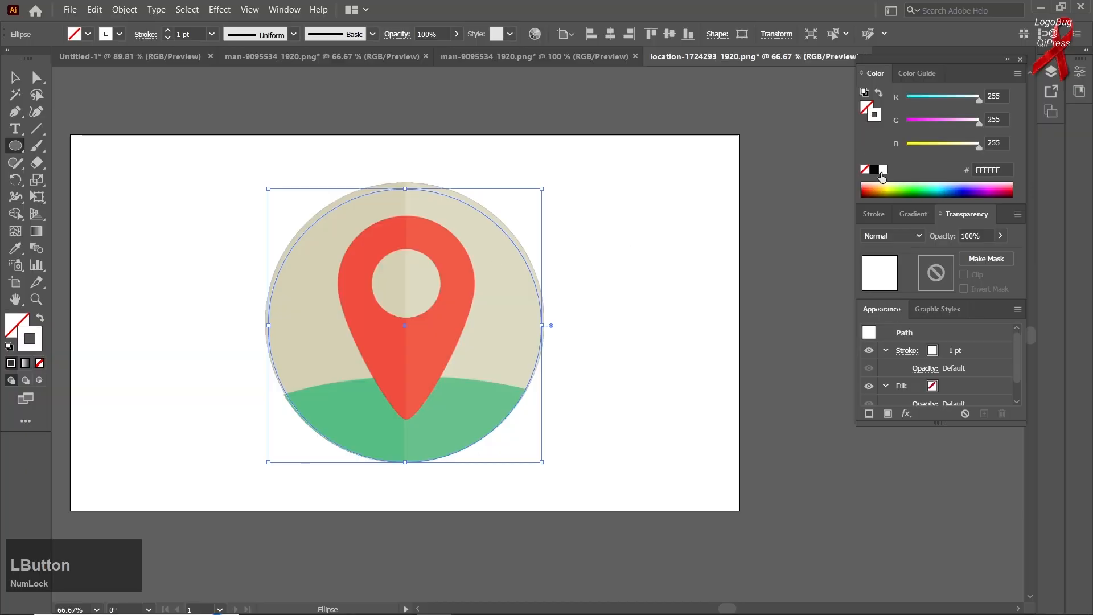
click(932, 120)
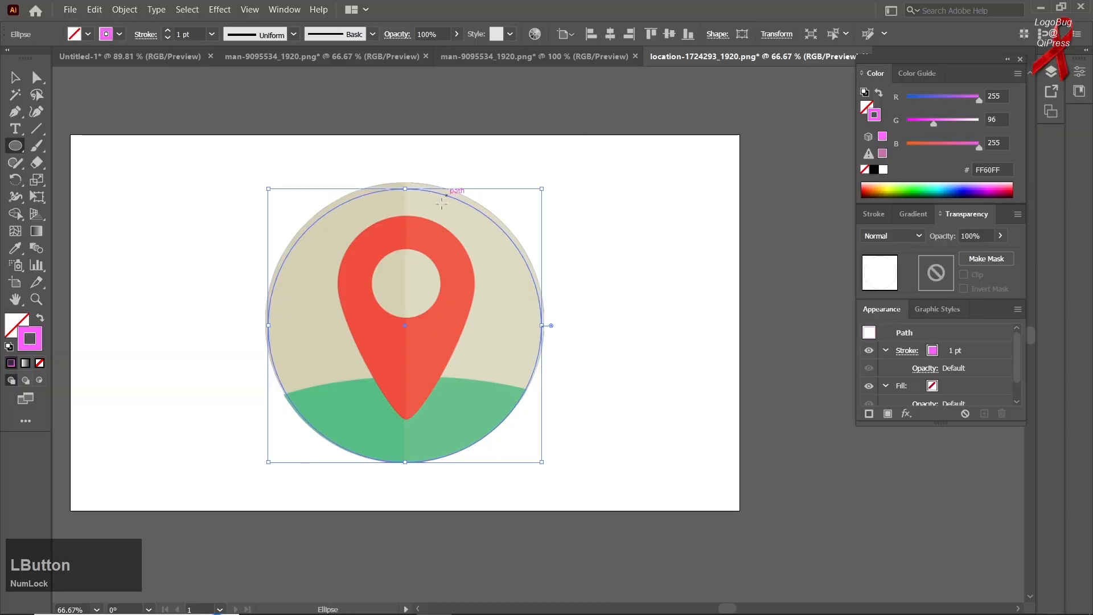
click(873, 169)
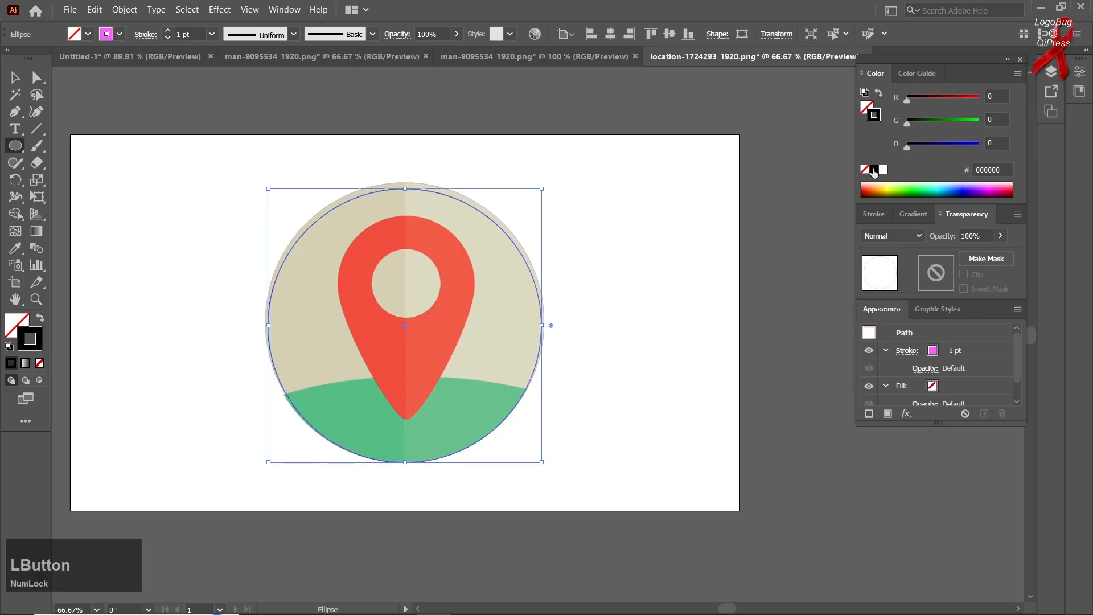
scroll(185, 34, up, 3)
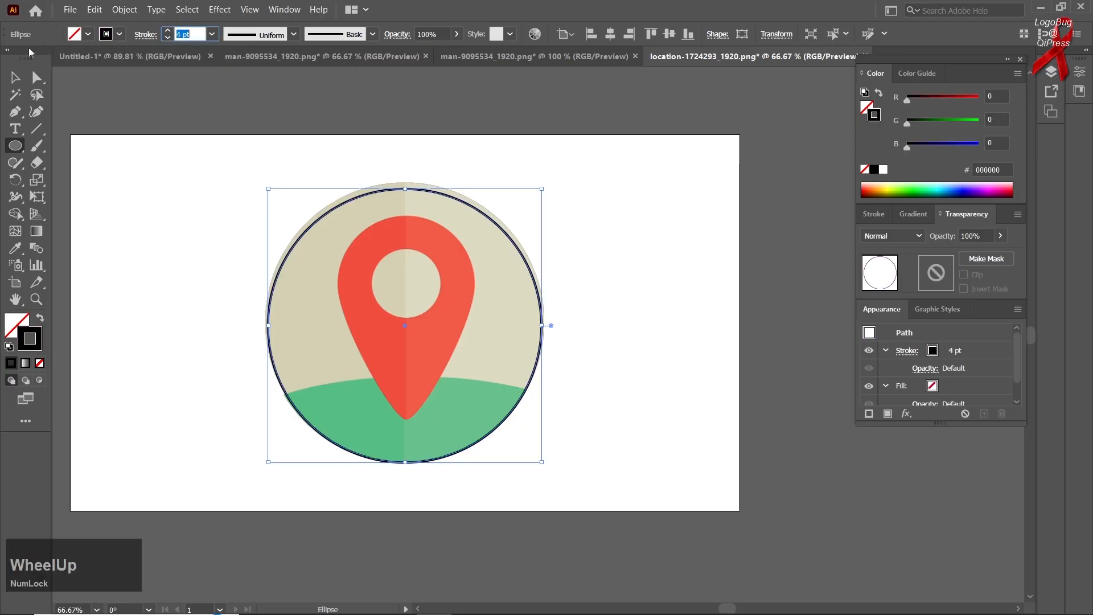
Nudge the circle up and enlarge it slightly about its centre to match the icon's round outer edge.
click(12, 80)
key(Up)
key(Up)
key(Up)
key(Up)
key(Up)
key(Up)
key(Up)
key(Up)
key(Up)
key(Up)
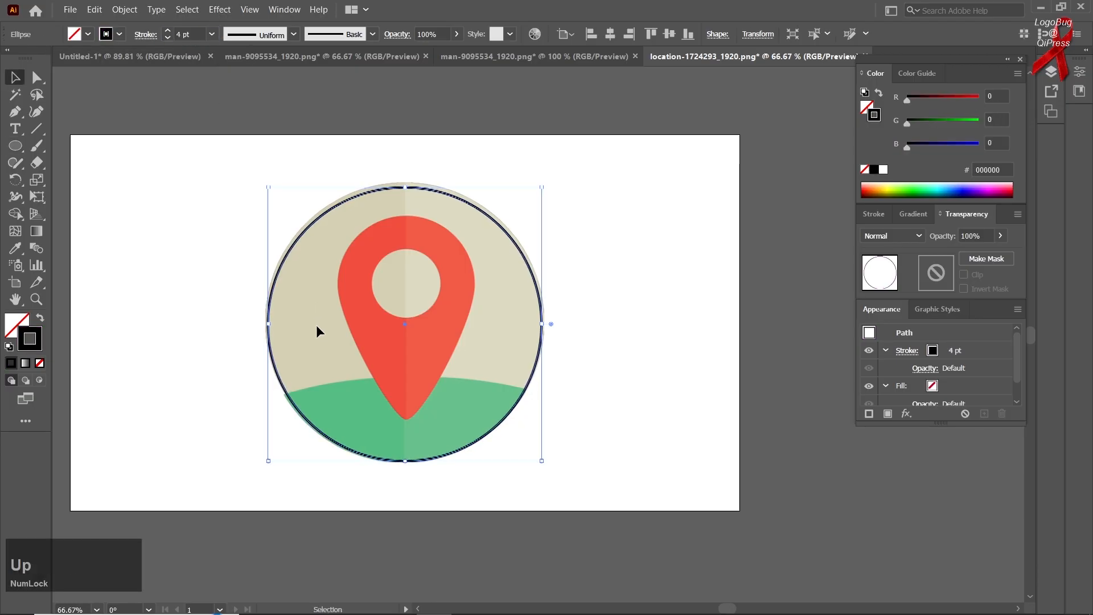
key(Up)
key(Down)
key(Down)
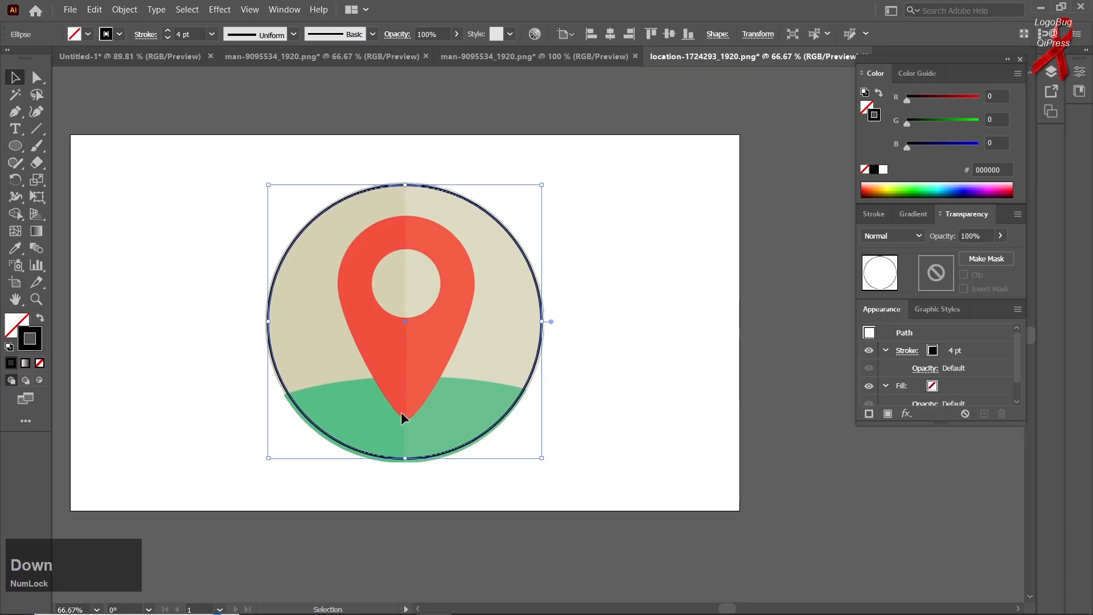
drag(542, 322, 548, 322)
click(169, 334)
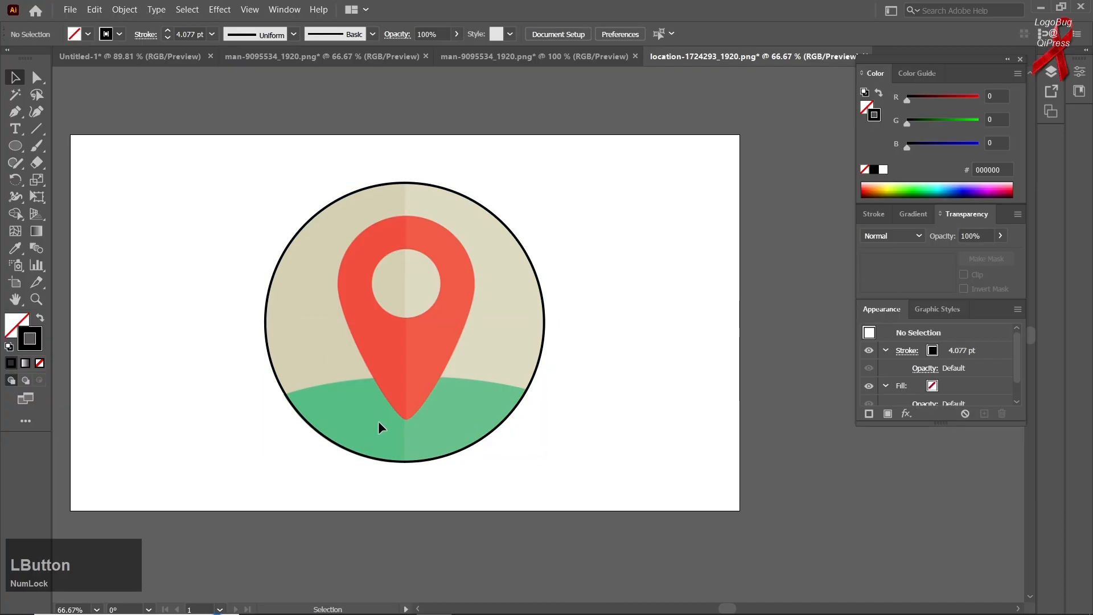
Copy the outer circle downward and widen the copy into an ellipse whose upper arc follows the top of the green hill.
scroll(407, 404, down, 1)
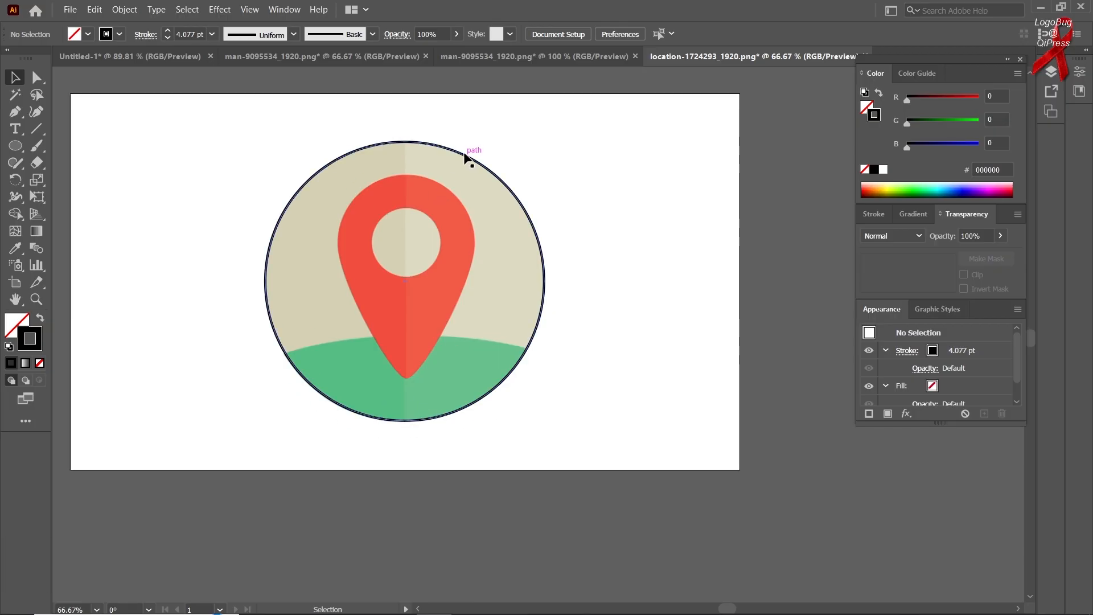
key(alt)
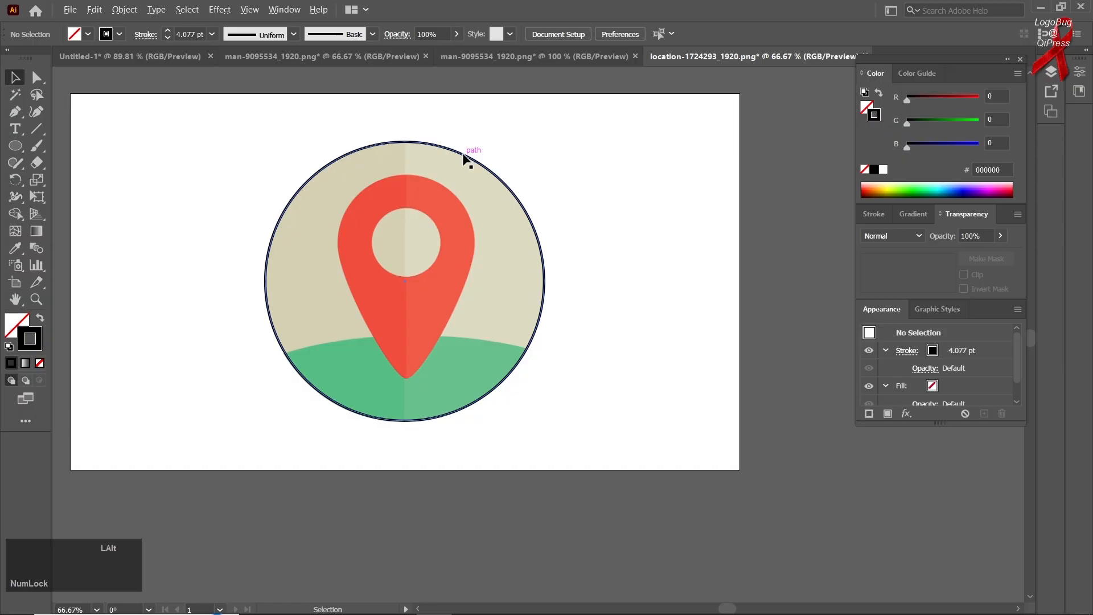
drag(464, 158, 474, 354)
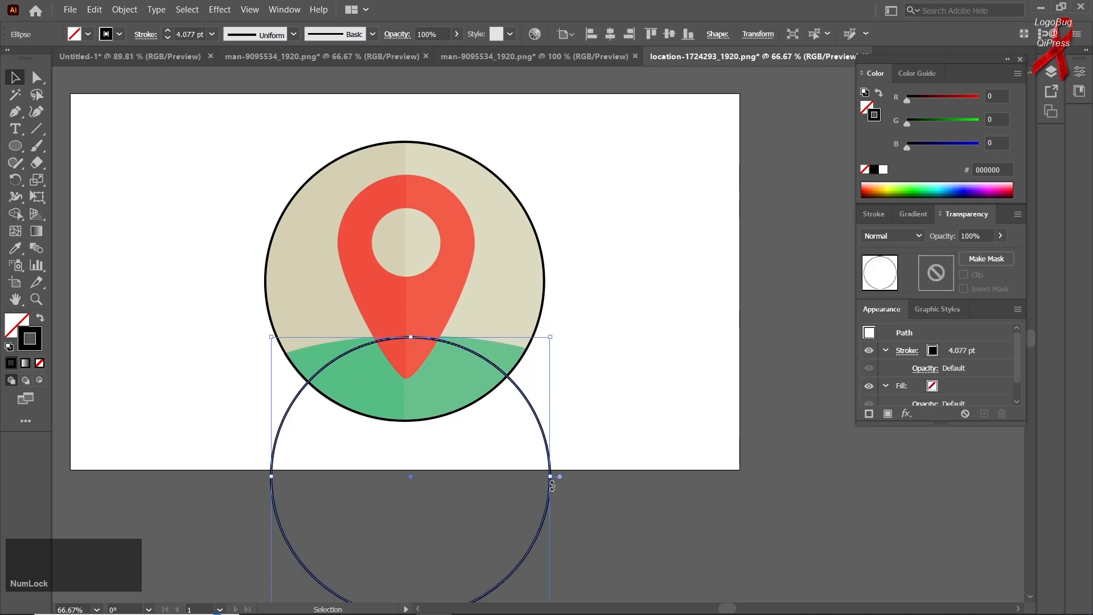
drag(554, 481, 694, 457)
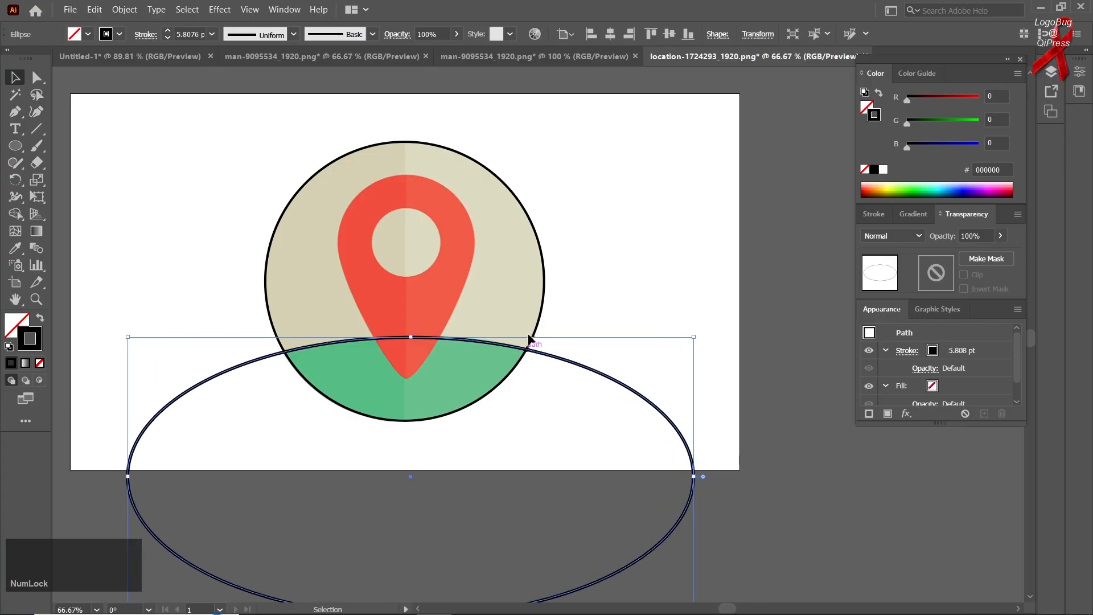
click(502, 450)
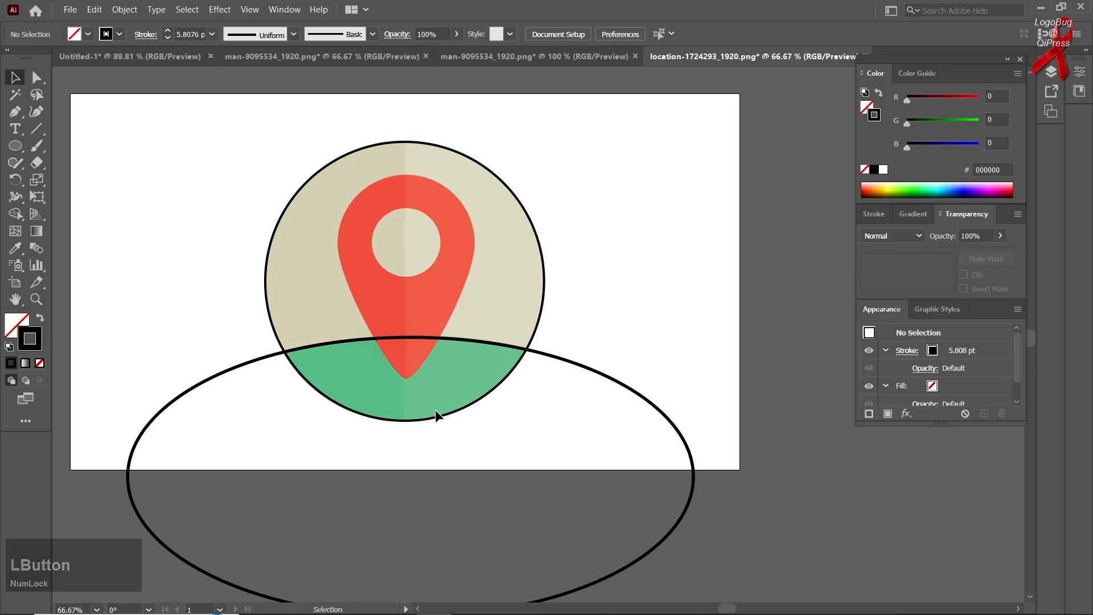
Copy the outer circle, scale the copy down proportionally, and position it over the round hole in the red pin.
click(529, 215)
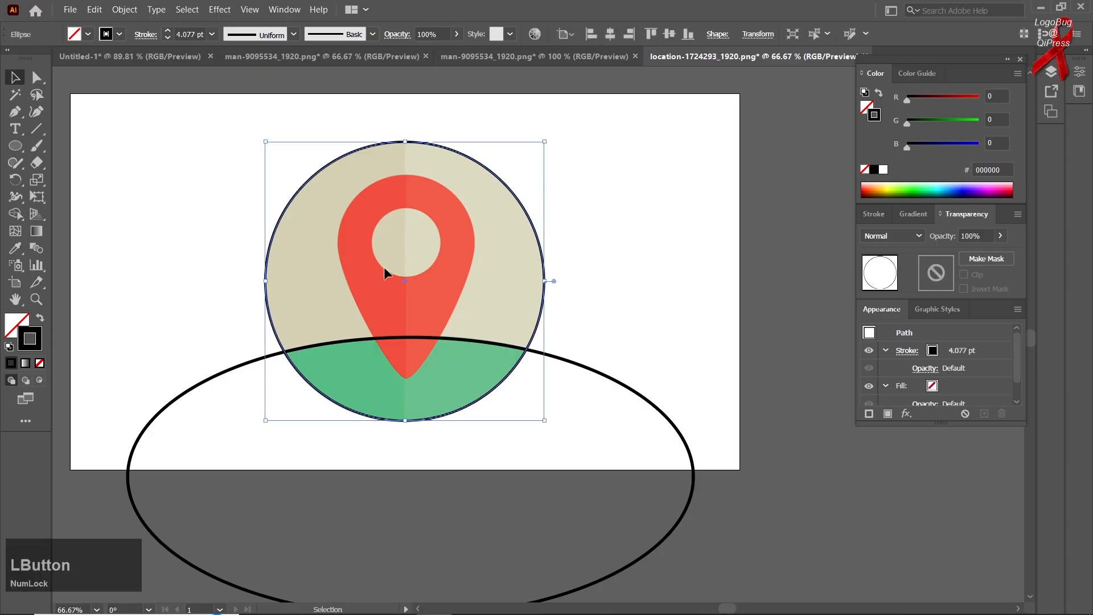
key(ctrl)
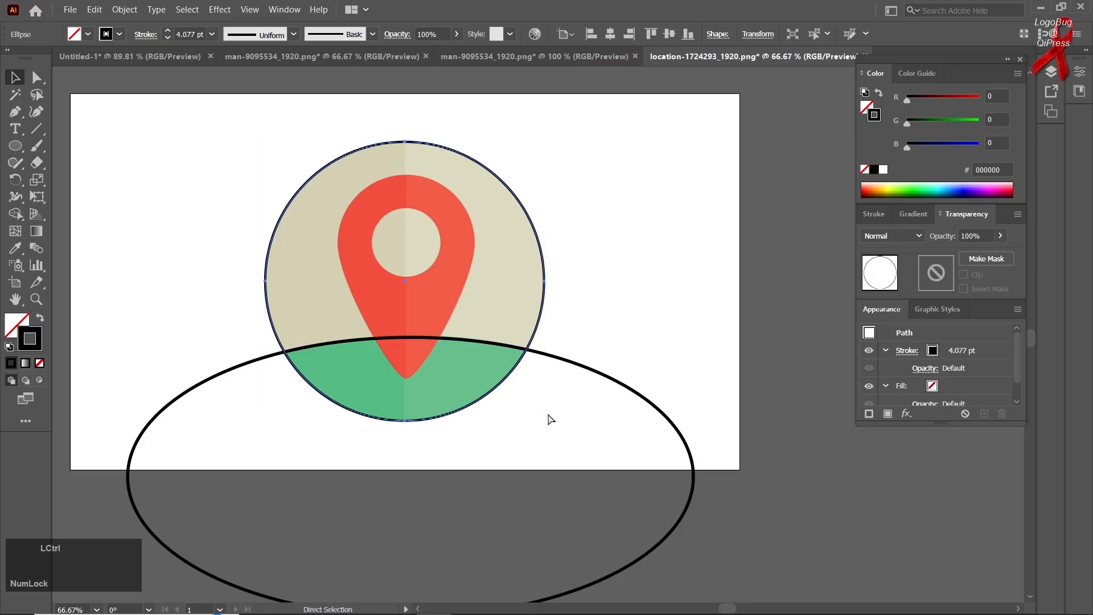
mouse_move(544, 420)
mouse_down()
mouse_move(424, 288)
mouse_move(424, 257)
mouse_move(441, 279)
mouse_up()
key(Right)
key(Up)
click(596, 268)
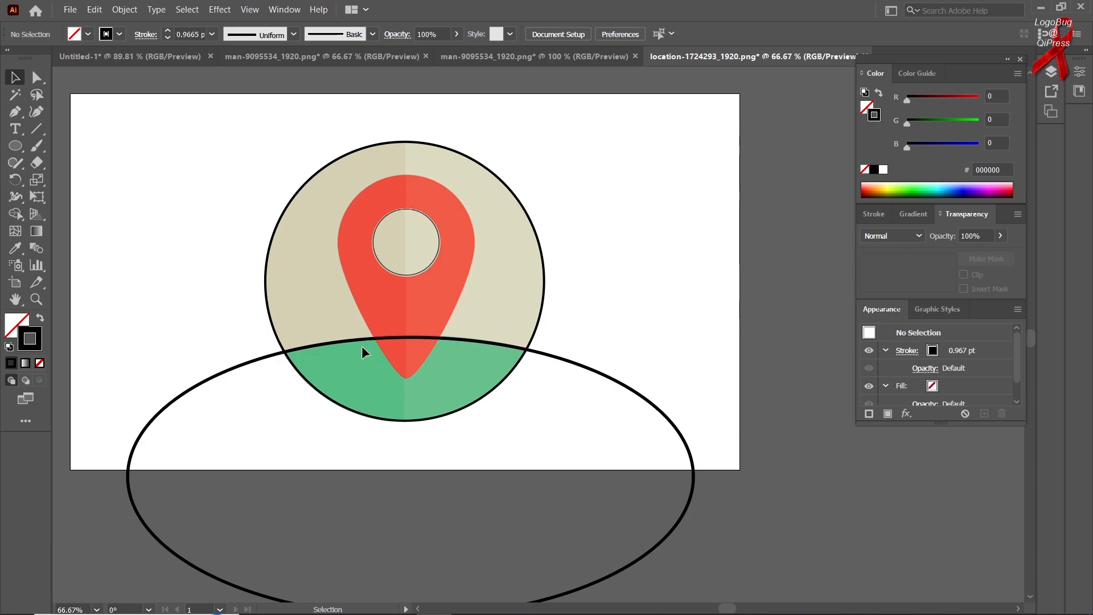
Draw a circle over the red pin's round head and pull its lowest anchor point down to the pin's tip.
right_click(16, 145)
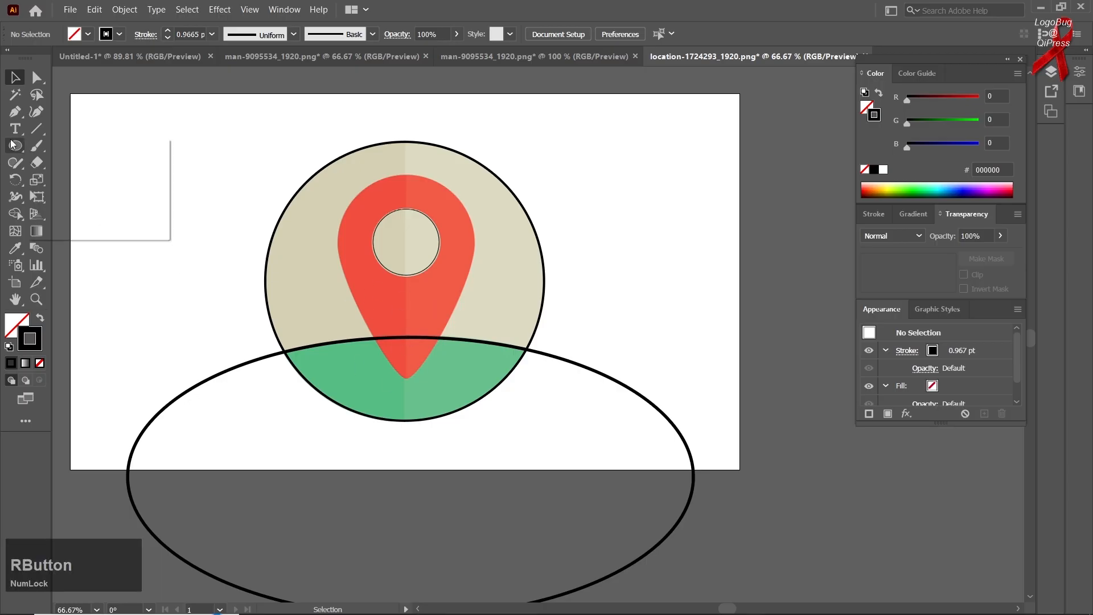
click(69, 177)
drag(395, 257, 473, 303)
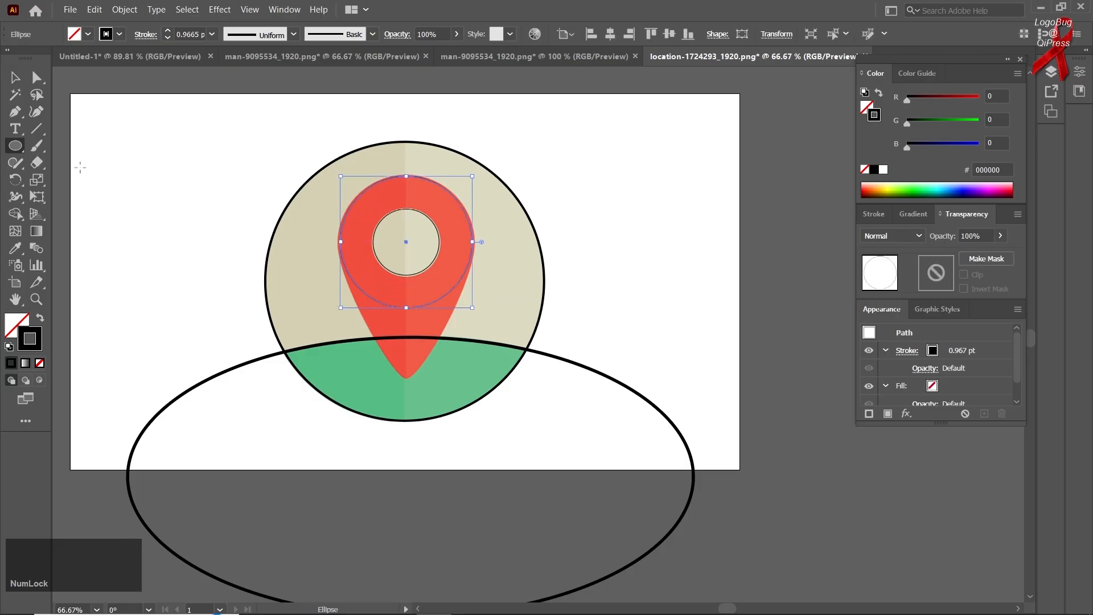
click(32, 83)
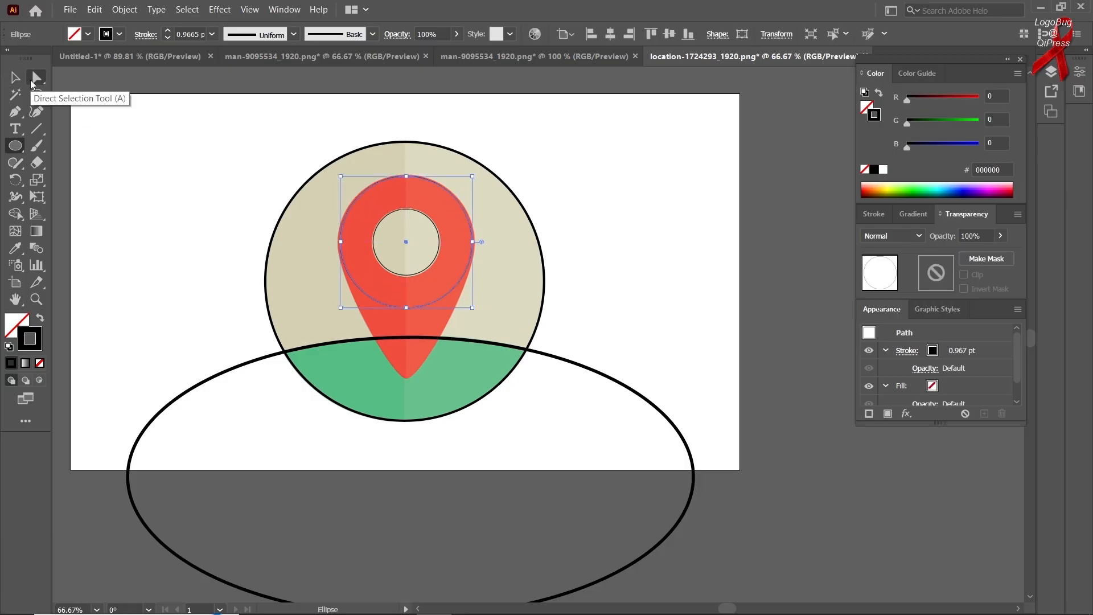
drag(405, 307, 407, 378)
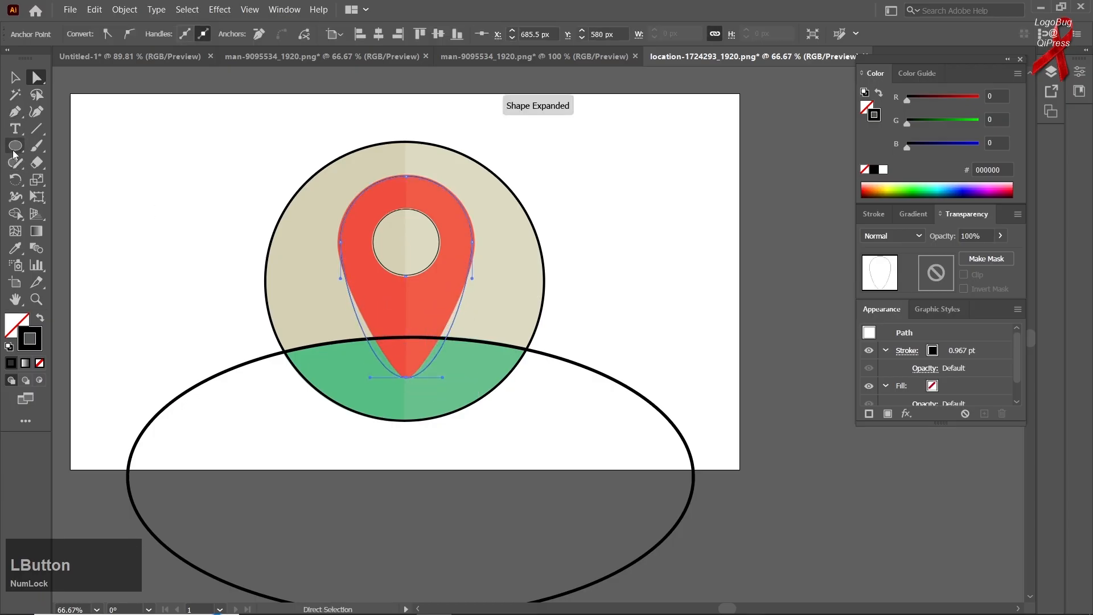
Convert the path's lowest anchor to a corner, and pull out short direction handles so the outline follows the pin's rounded tip.
right_click(15, 111)
click(91, 163)
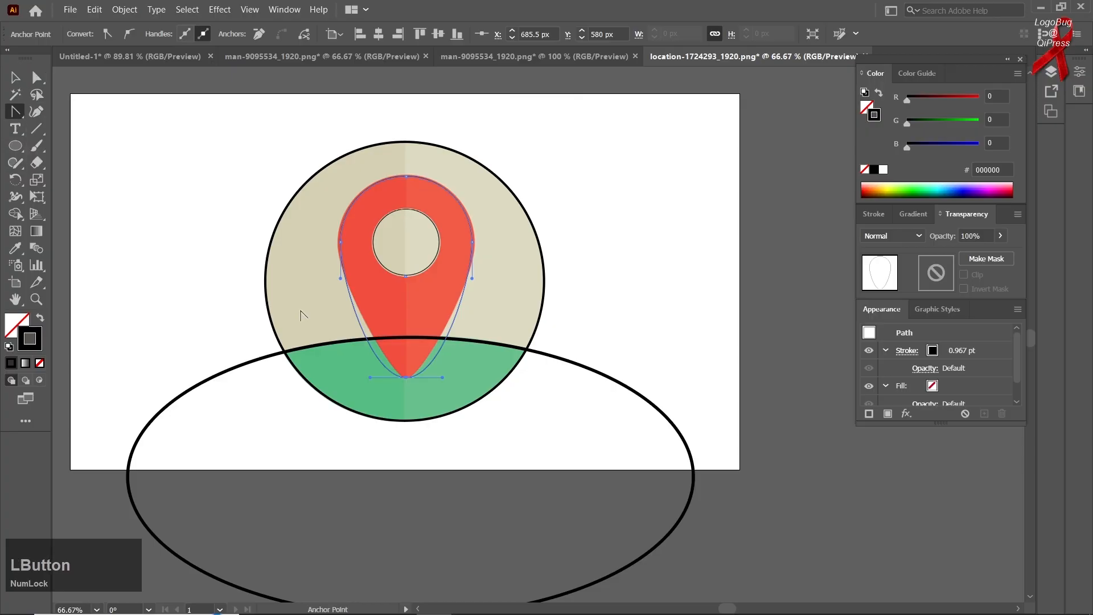
click(405, 378)
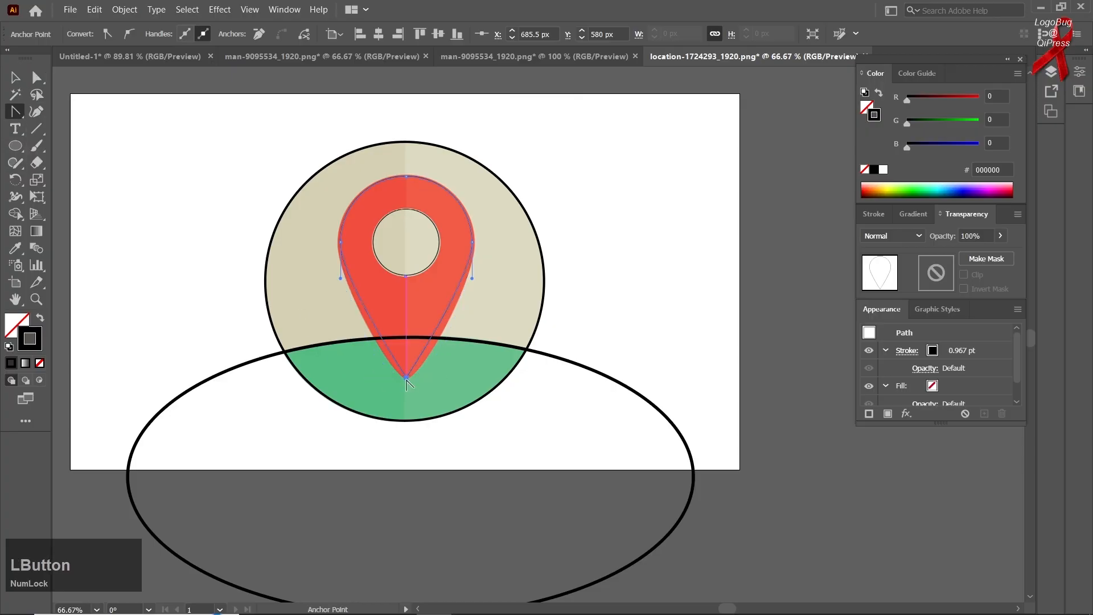
scroll(406, 383, up, 2)
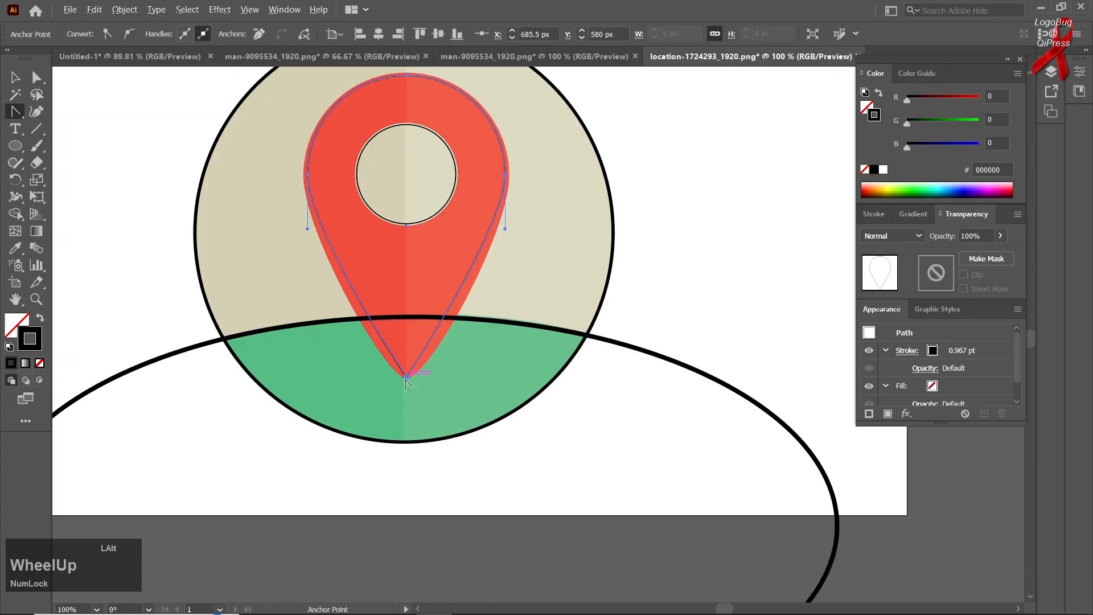
scroll(396, 402, up, 2)
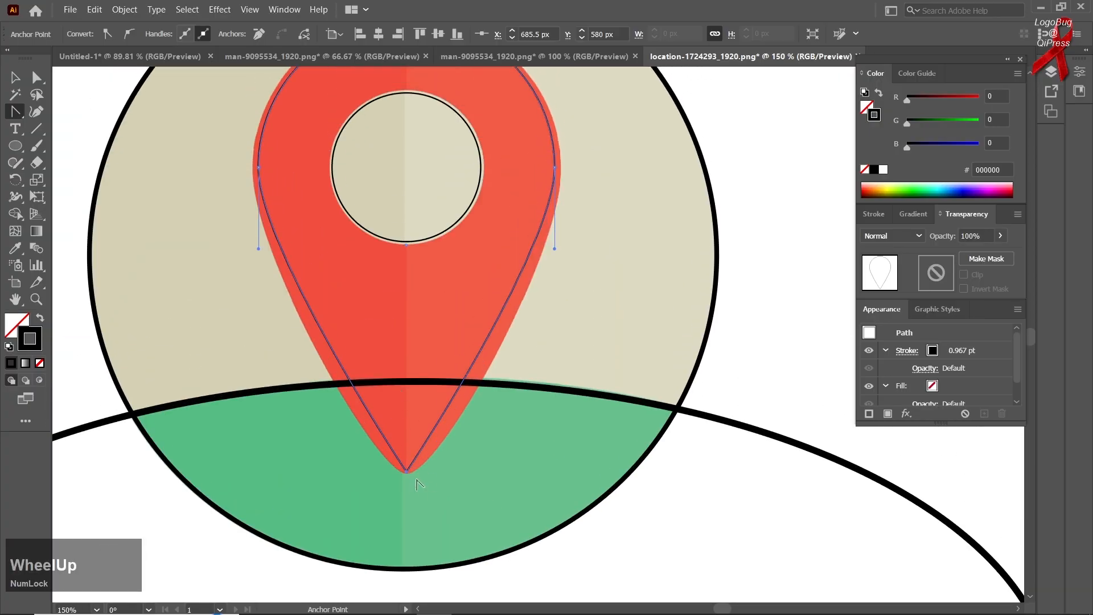
drag(407, 474, 361, 471)
scroll(215, 330, down, 3)
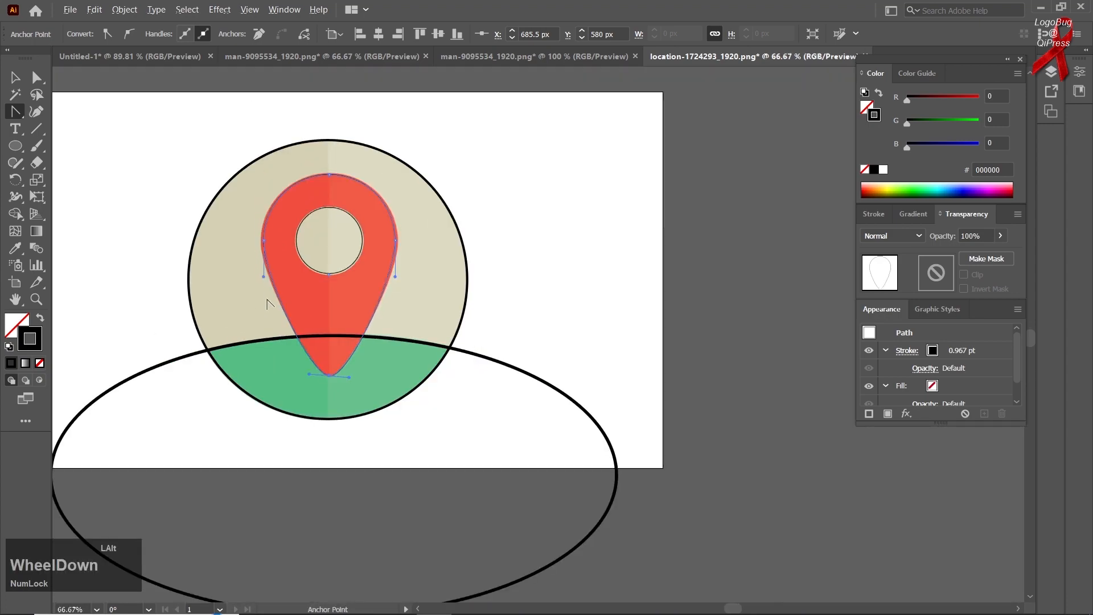
click(8, 80)
click(78, 139)
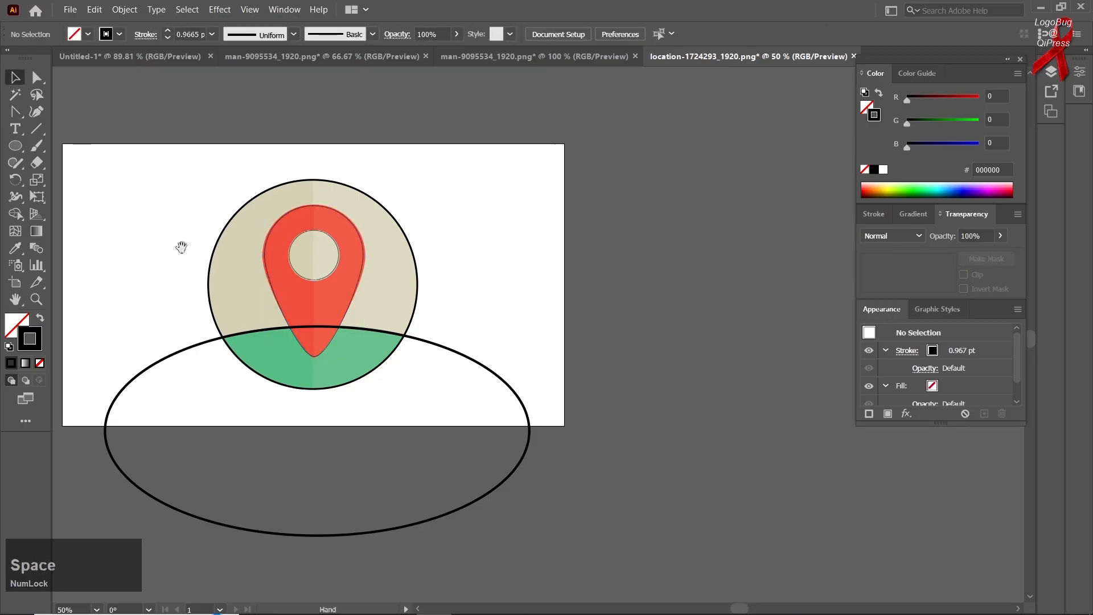
Select all the traced outlines and merge the pin's upper body and tip into one shape with the Shape Builder.
drag(168, 237, 245, 253)
scroll(310, 330, up, 1)
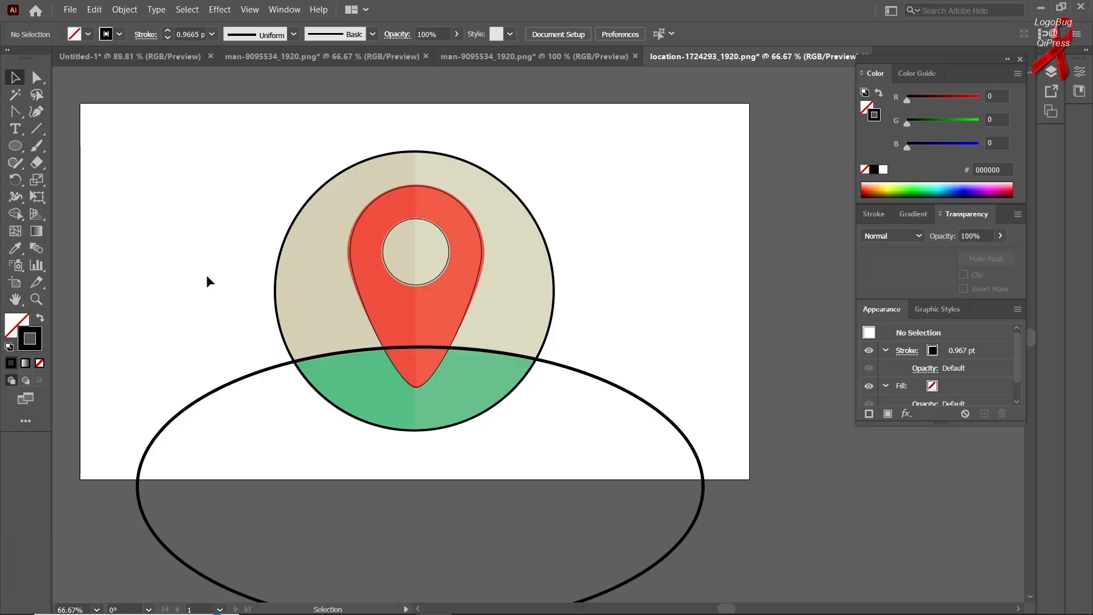
drag(224, 156, 684, 515)
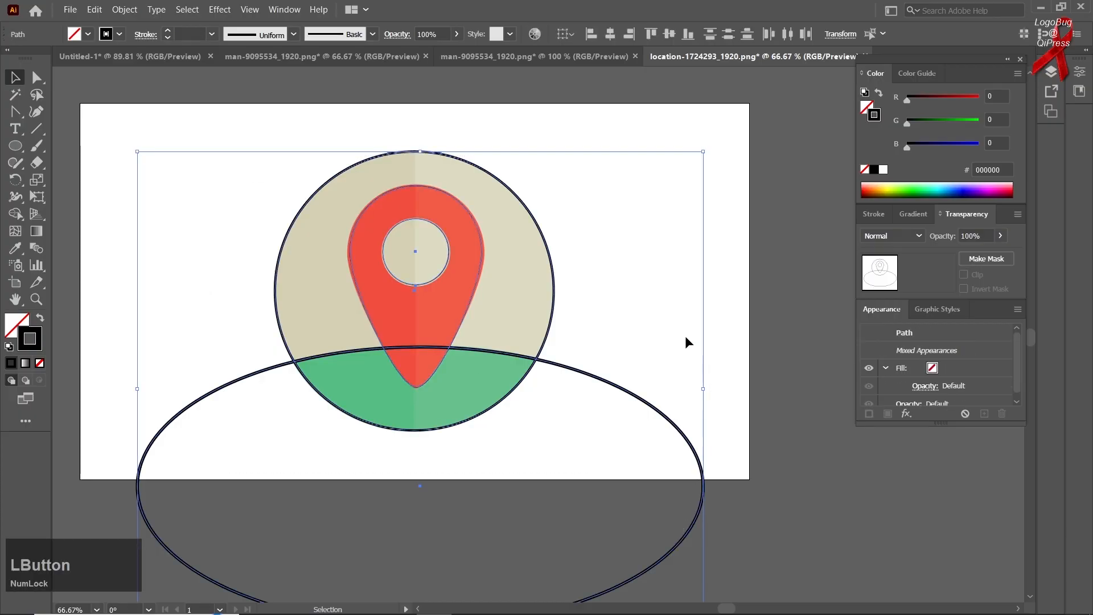
click(16, 214)
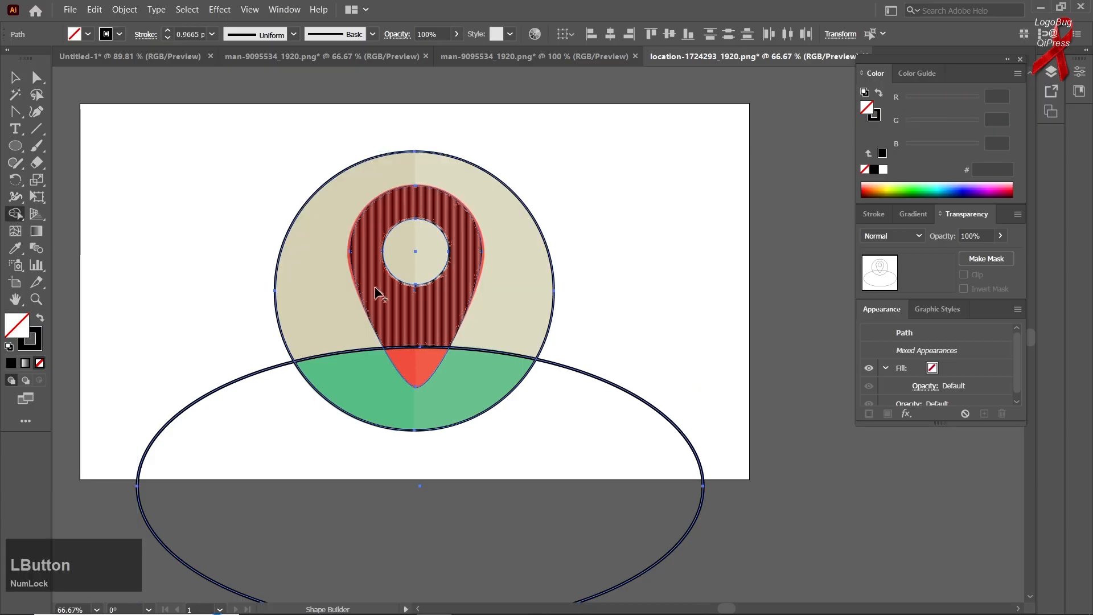
drag(397, 317, 414, 363)
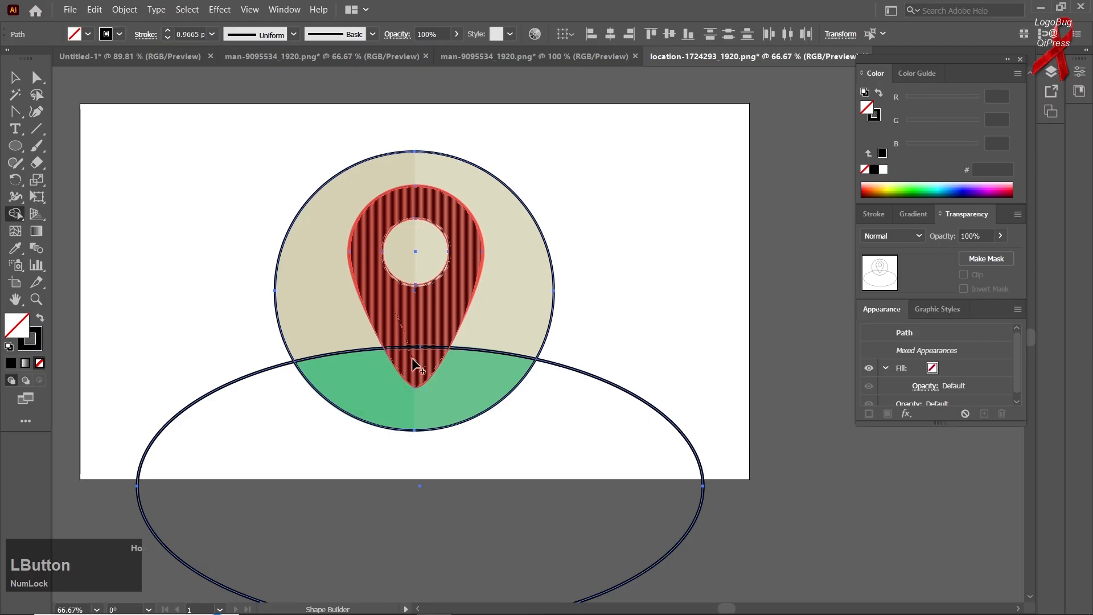
drag(414, 363, 413, 366)
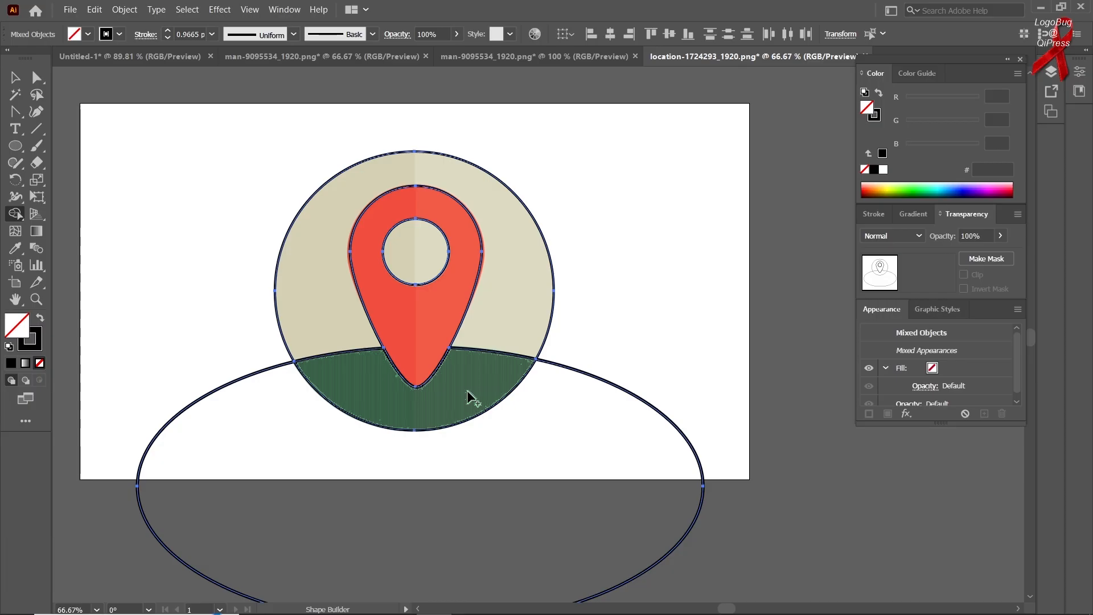
Make the hill, background and pin hole separate Shape Builder regions, and remove the part of the ellipse outside the circle.
click(470, 397)
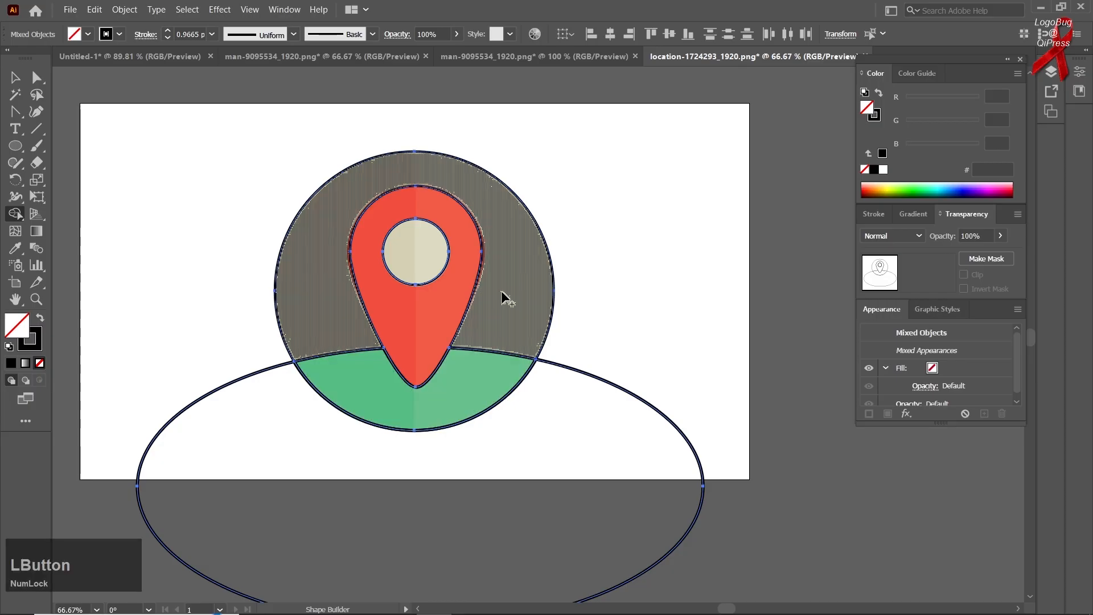
click(504, 297)
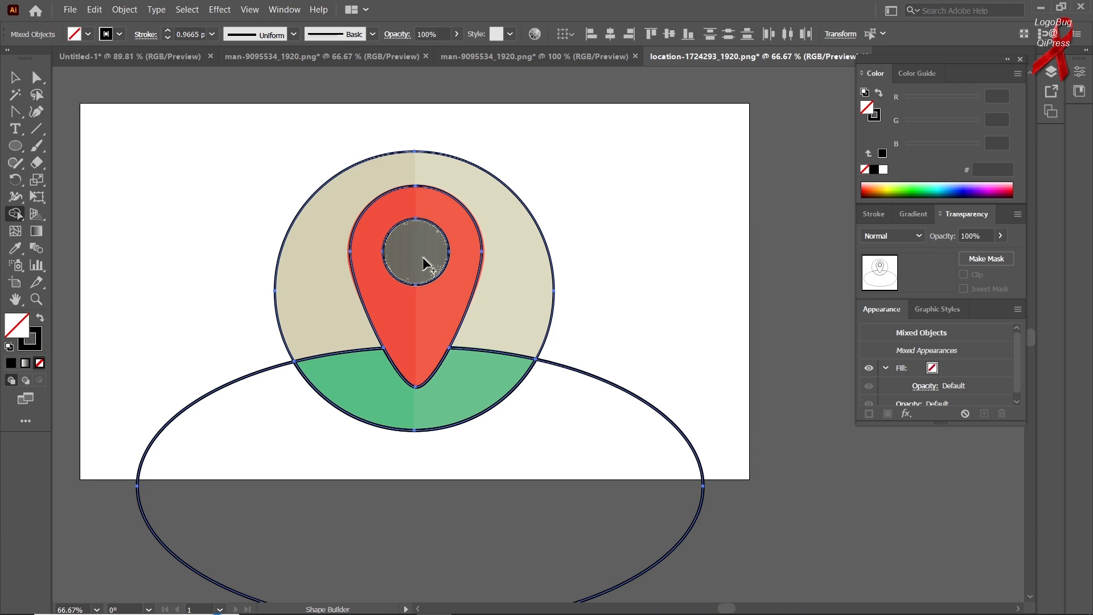
click(426, 263)
alt+click(572, 475)
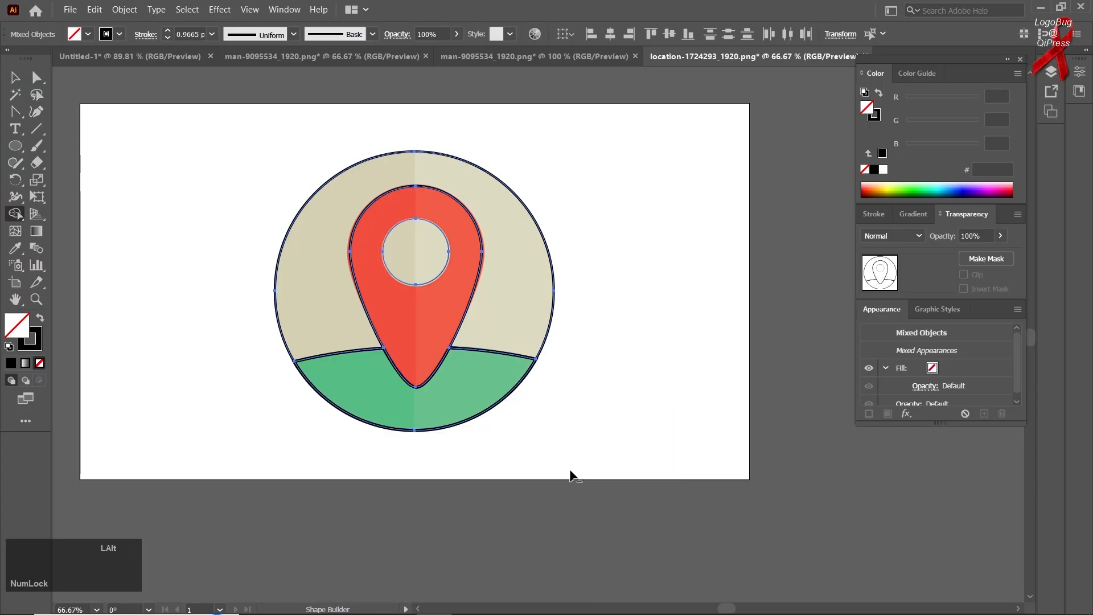
click(15, 77)
click(178, 183)
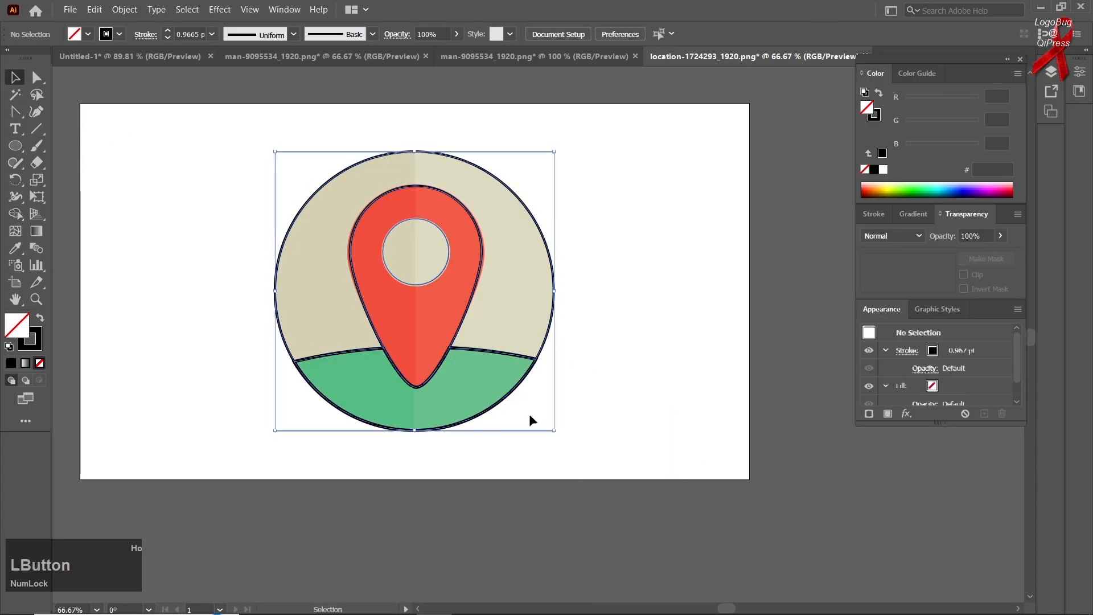
Move the traced outlines beside the reference icon and fill the hill shape with the green sampled from the icon's darker half.
drag(459, 337, 743, 352)
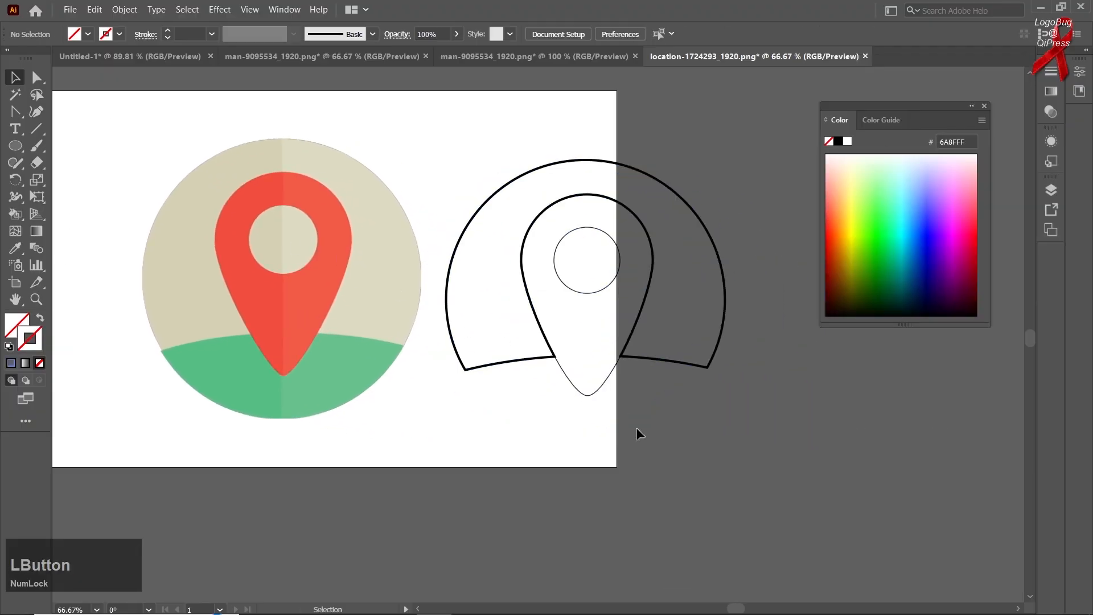
drag(668, 397, 666, 397)
click(586, 433)
drag(559, 451, 548, 427)
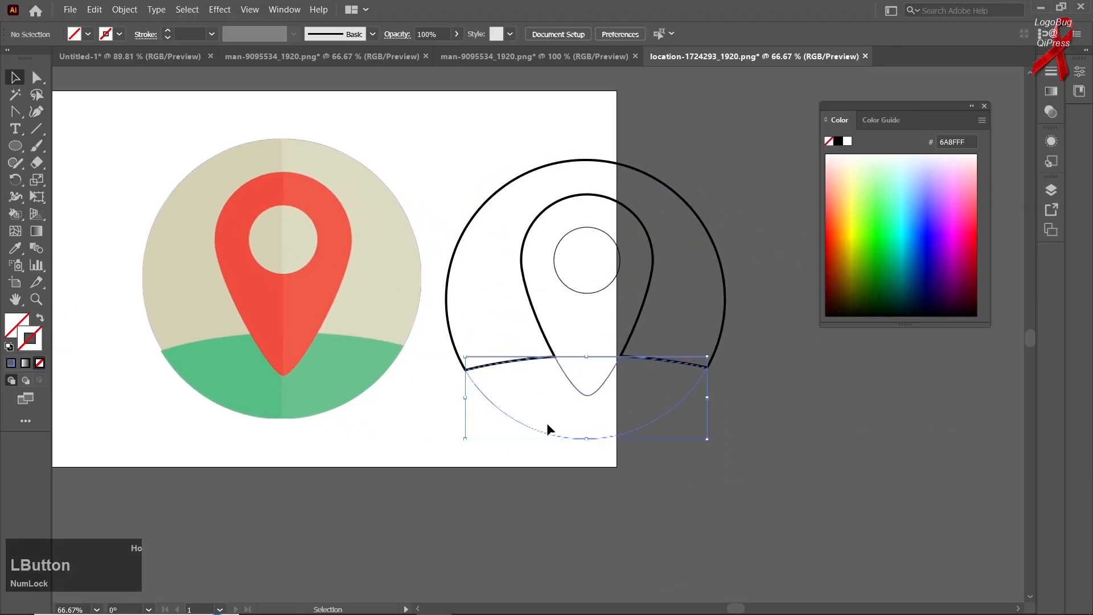
click(14, 250)
click(227, 367)
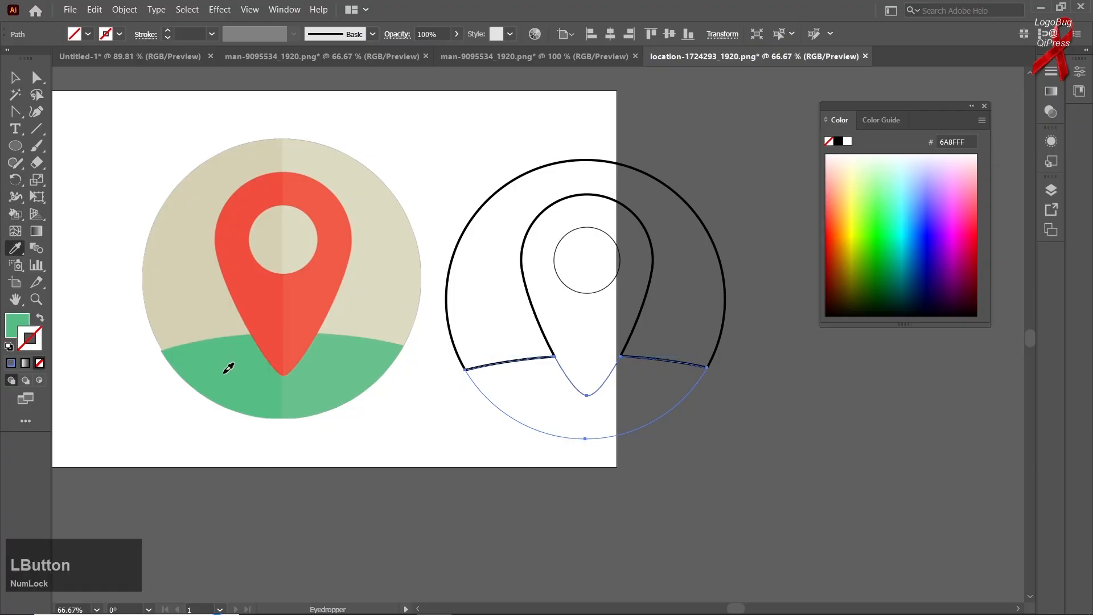
Fill the traced background with the icon's darker beige and the pin with the lighter red, both sampled from the reference.
ctrl+click(480, 209)
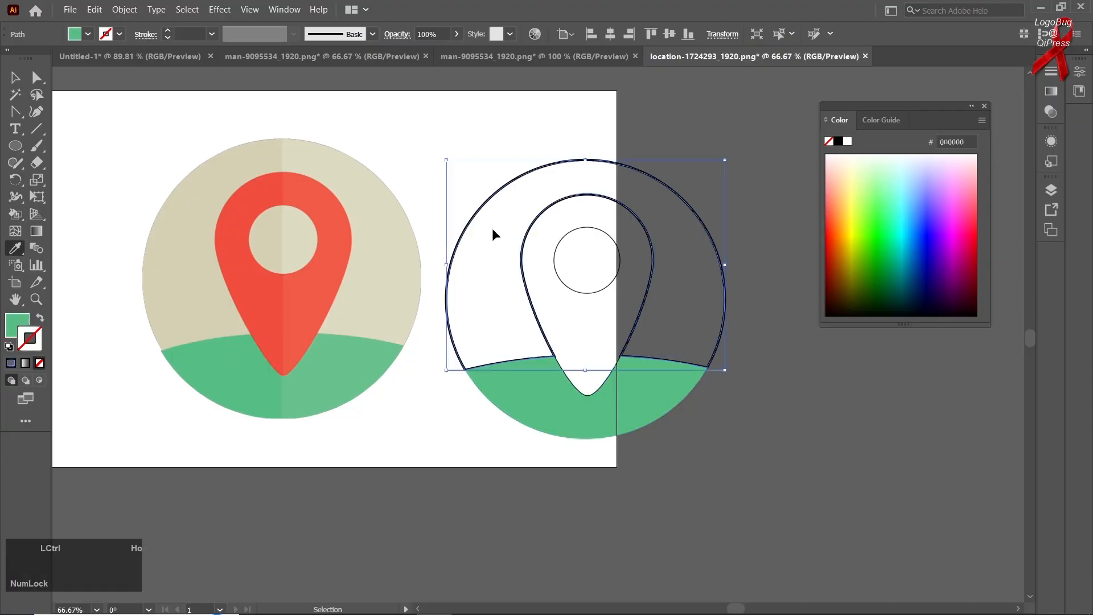
click(232, 176)
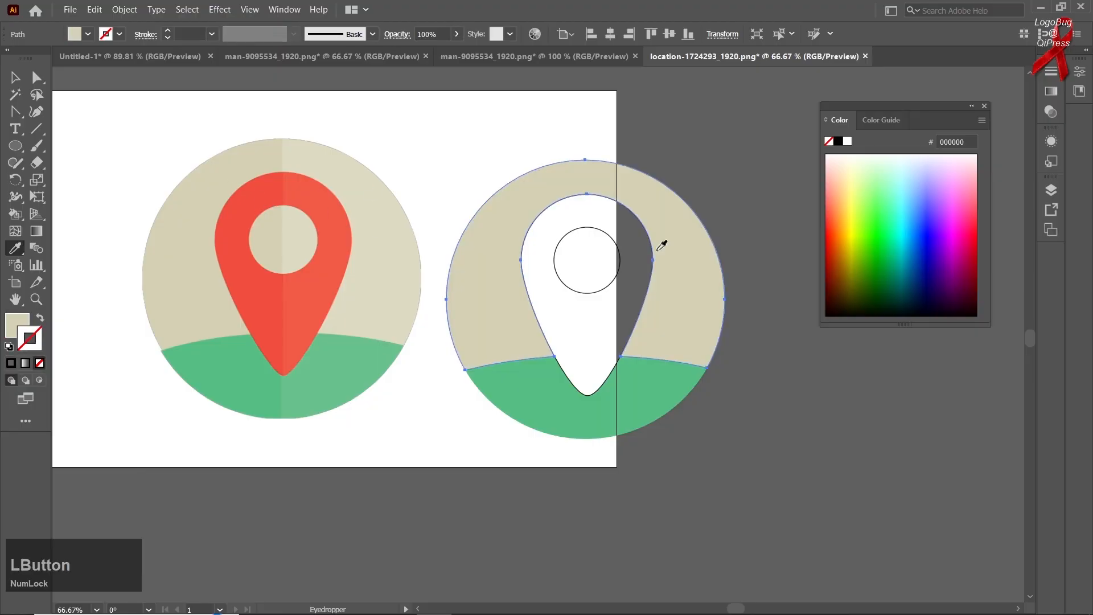
ctrl+click(558, 272)
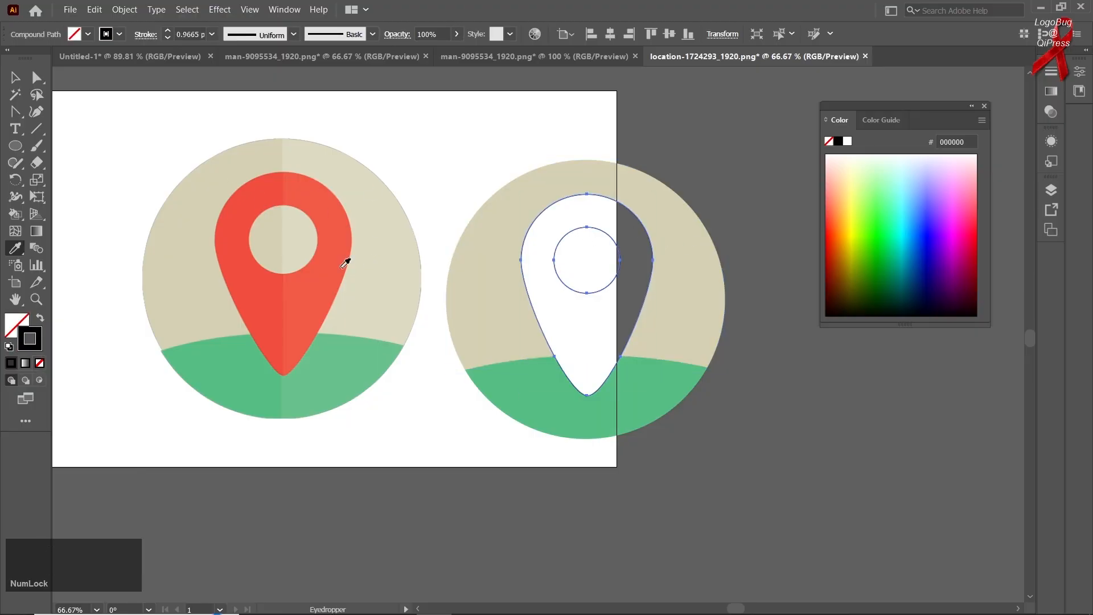
click(292, 294)
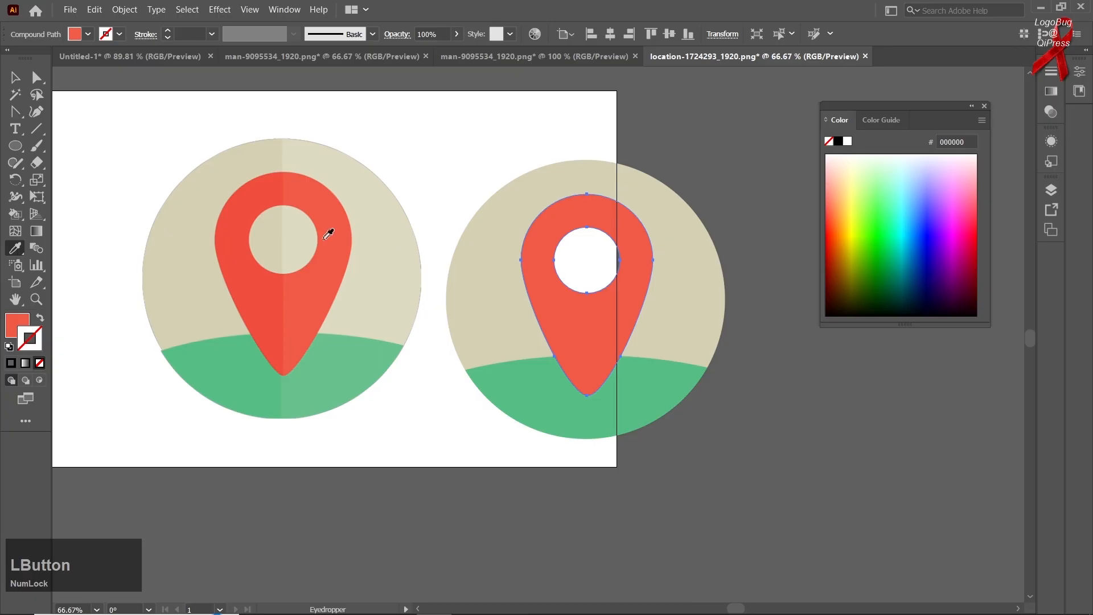
key(v)
click(273, 117)
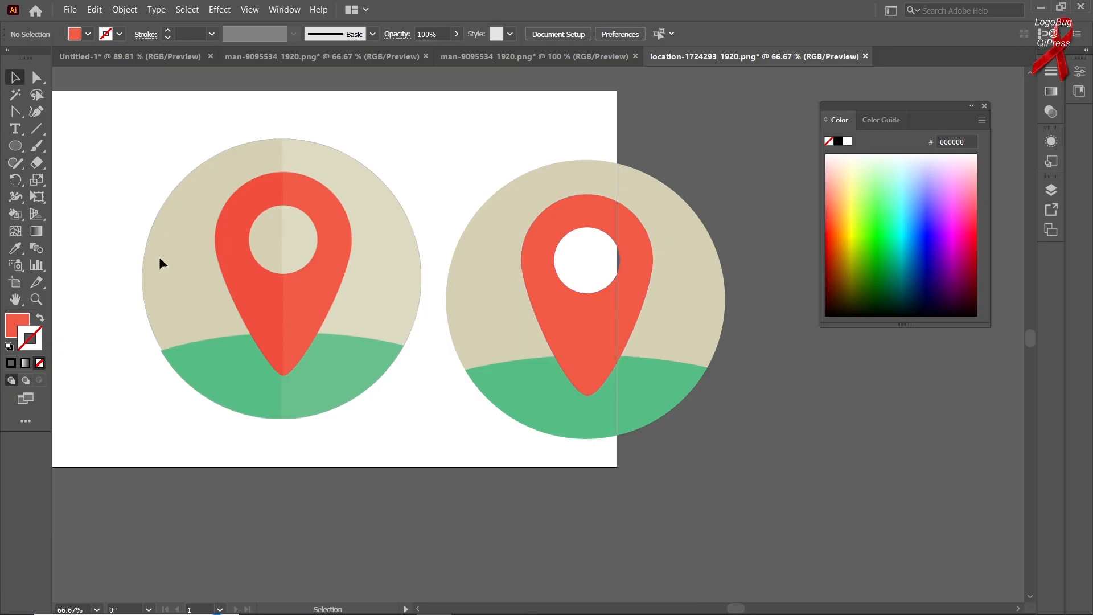
Draw a vertical line through the middle of the traced icon, extending past both ends, and centre-align it horizontally with all the shapes.
click(37, 129)
drag(585, 117, 586, 492)
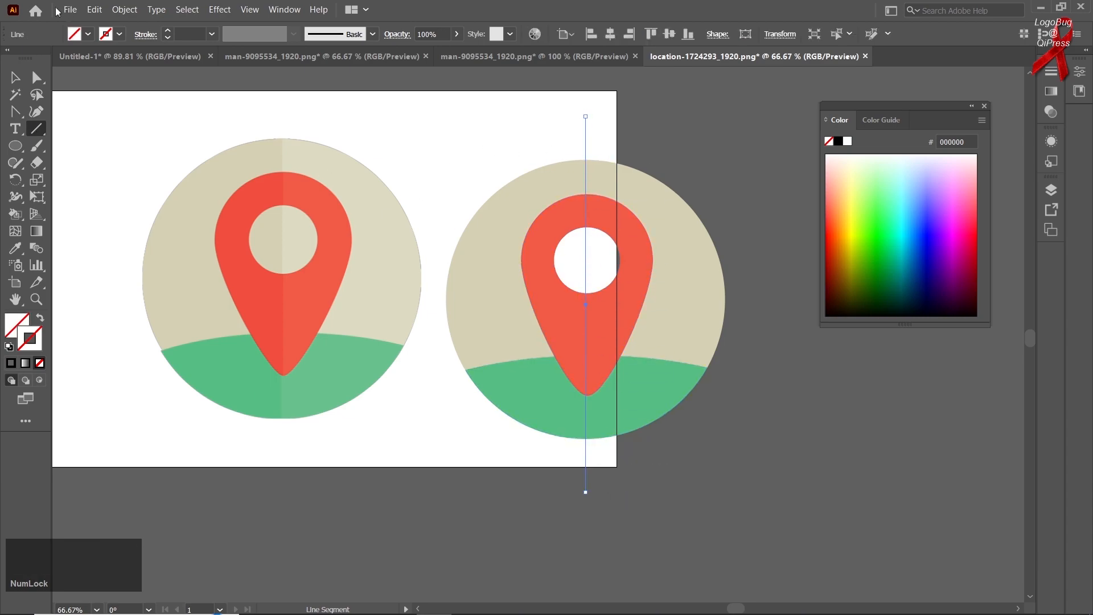
click(18, 78)
drag(488, 108, 722, 444)
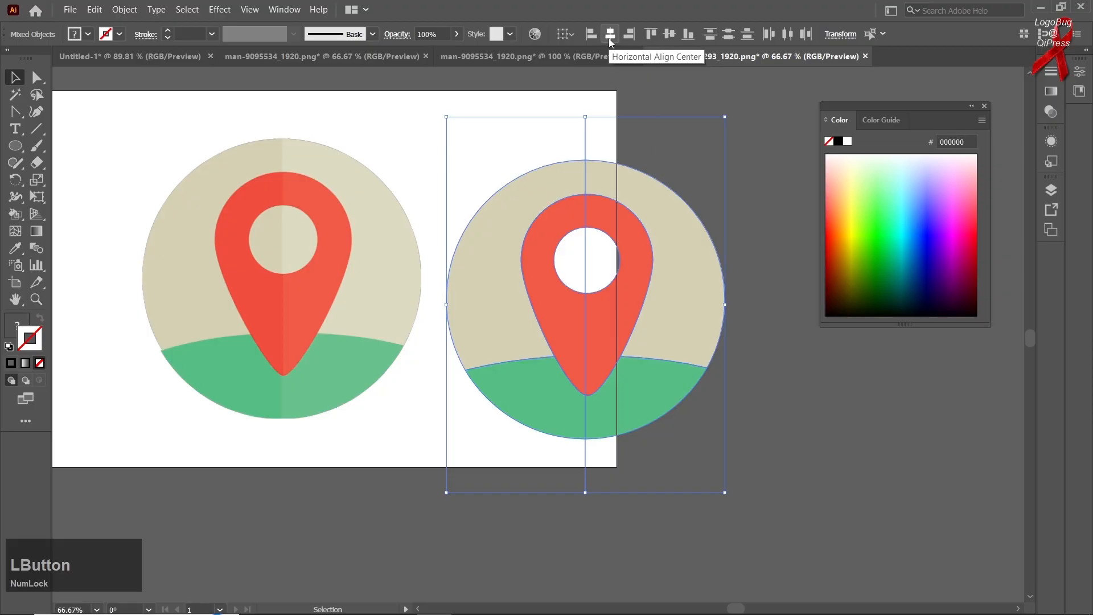
click(609, 36)
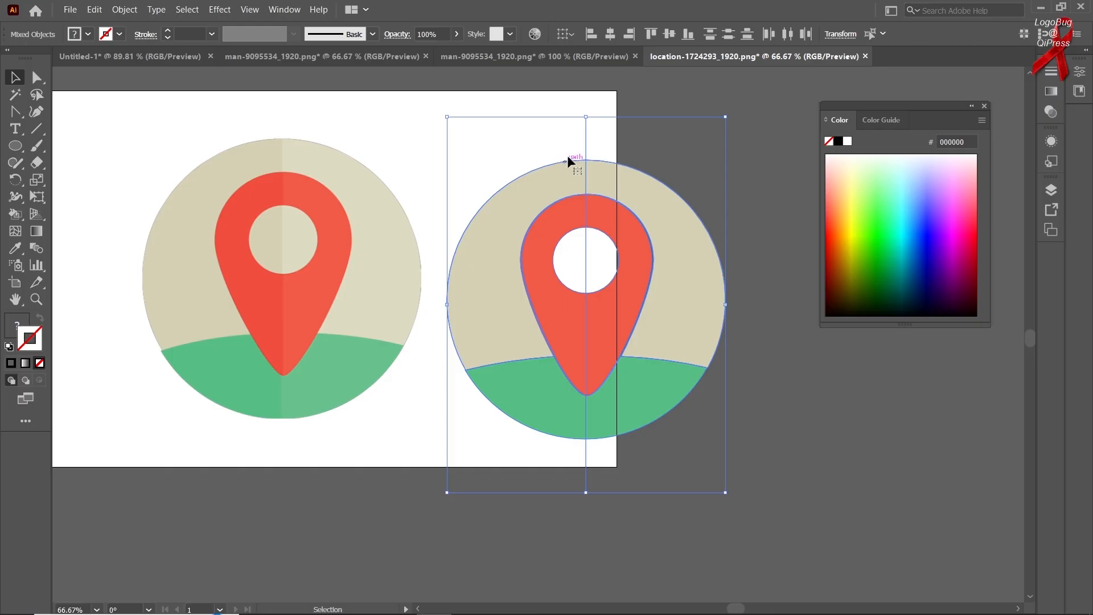
Split the traced background and hill into left and right halves along the vertical line with the Shape Builder tool.
right_click(15, 214)
click(52, 215)
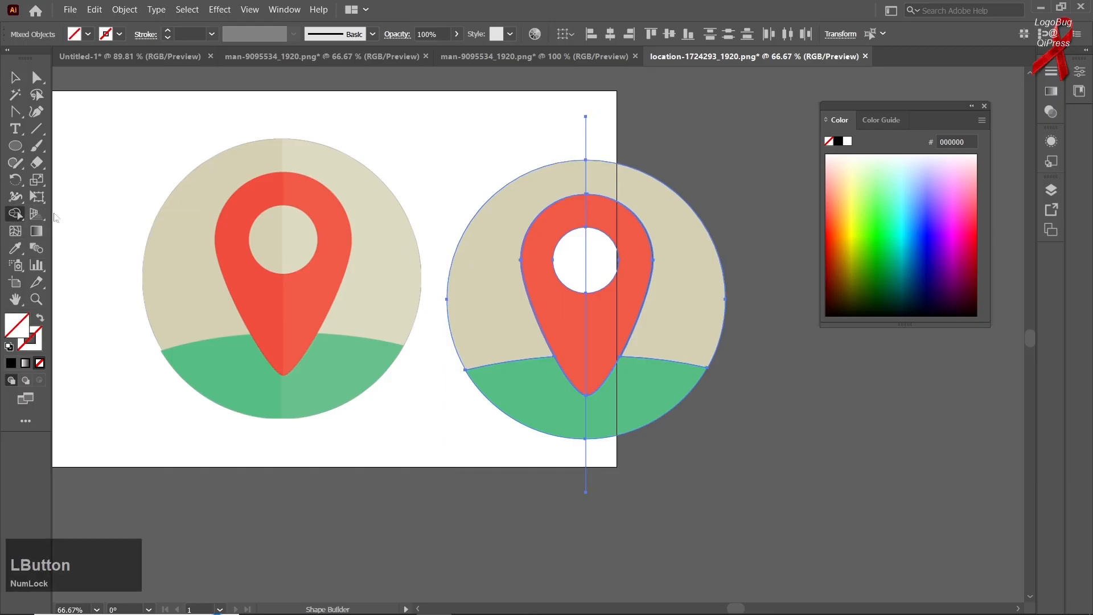
click(500, 318)
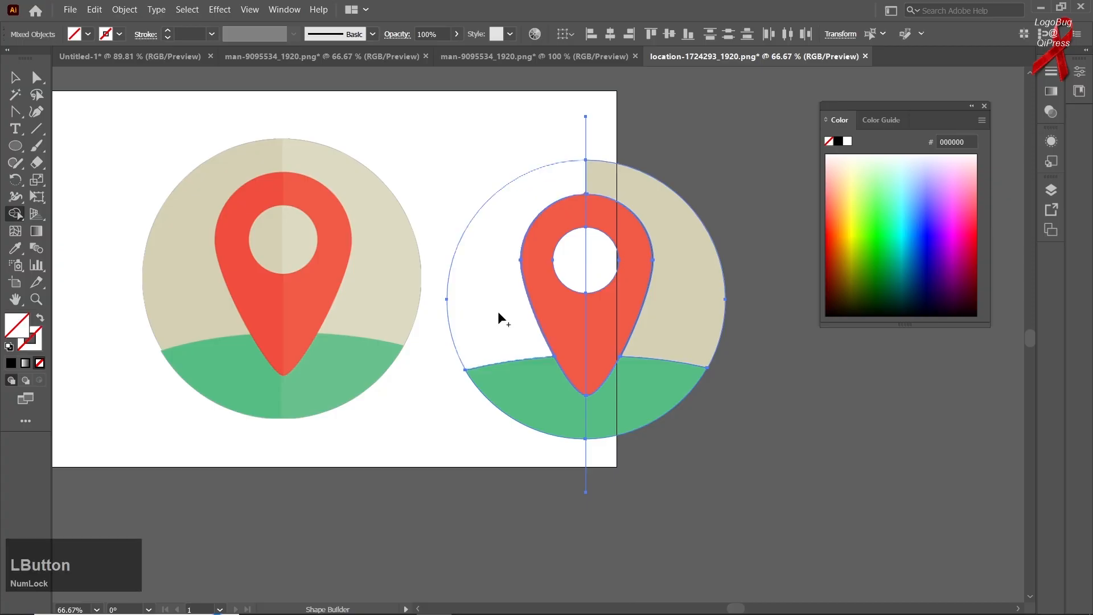
click(583, 379)
click(669, 288)
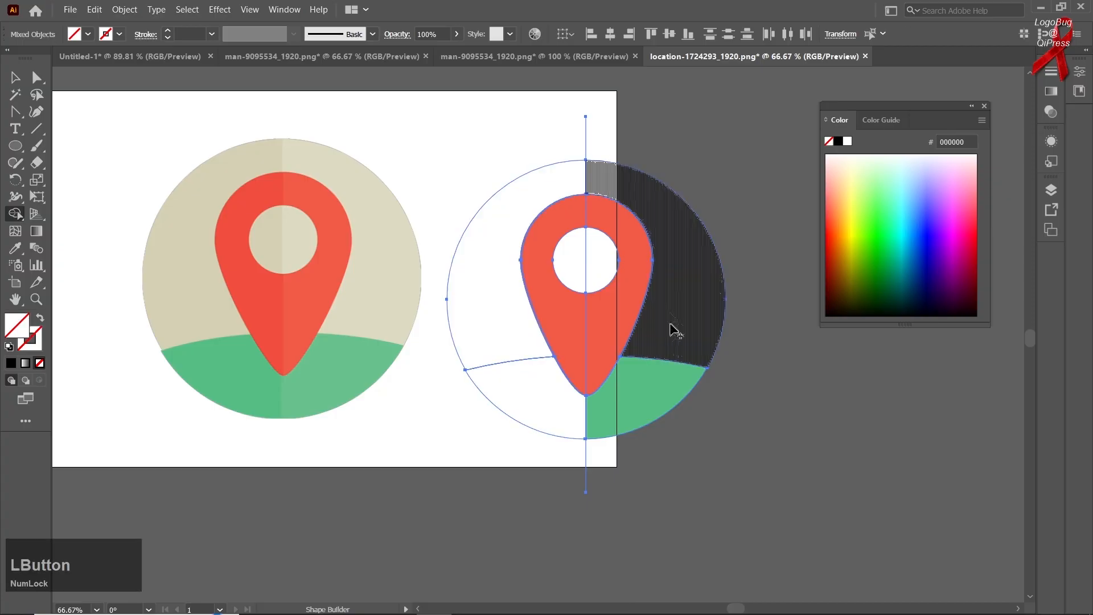
click(641, 397)
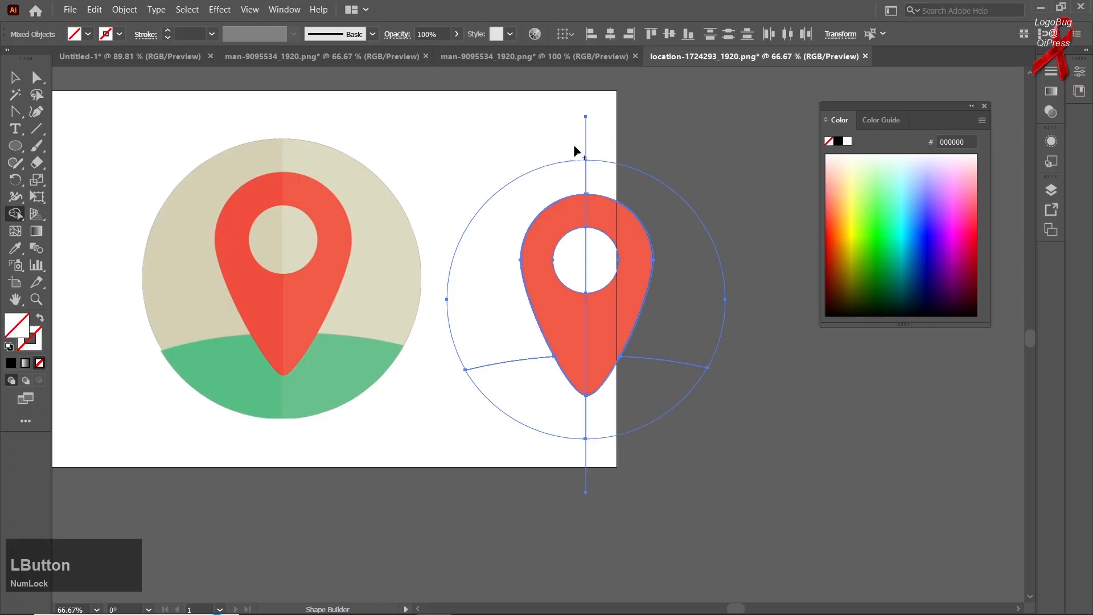
key(ctrl)
drag(560, 130, 559, 131)
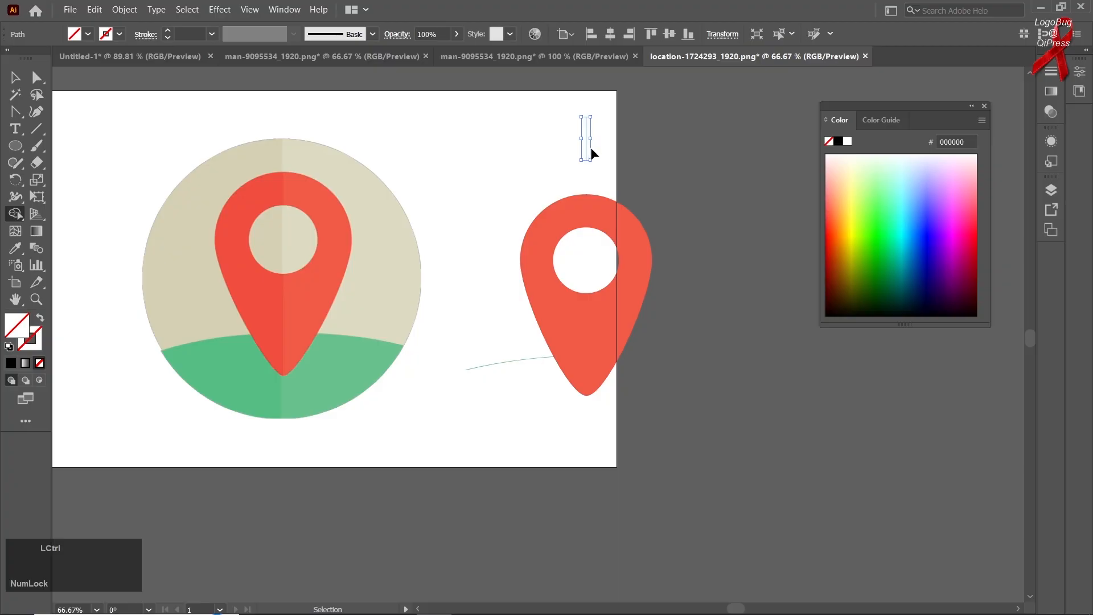
drag(614, 490, 521, 463)
key(ctrl+z)
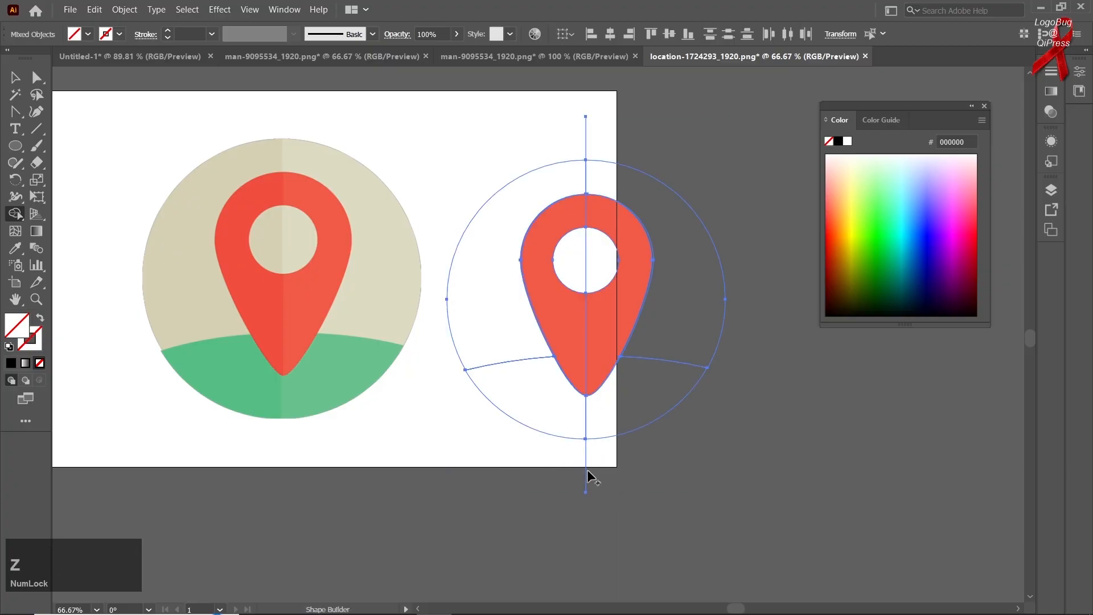
Remove the line's ends outside the circle and fill the background's left half with the darker beige sampled from the reference.
alt+click(586, 470)
alt+click(586, 136)
click(15, 77)
click(419, 115)
click(485, 243)
click(15, 248)
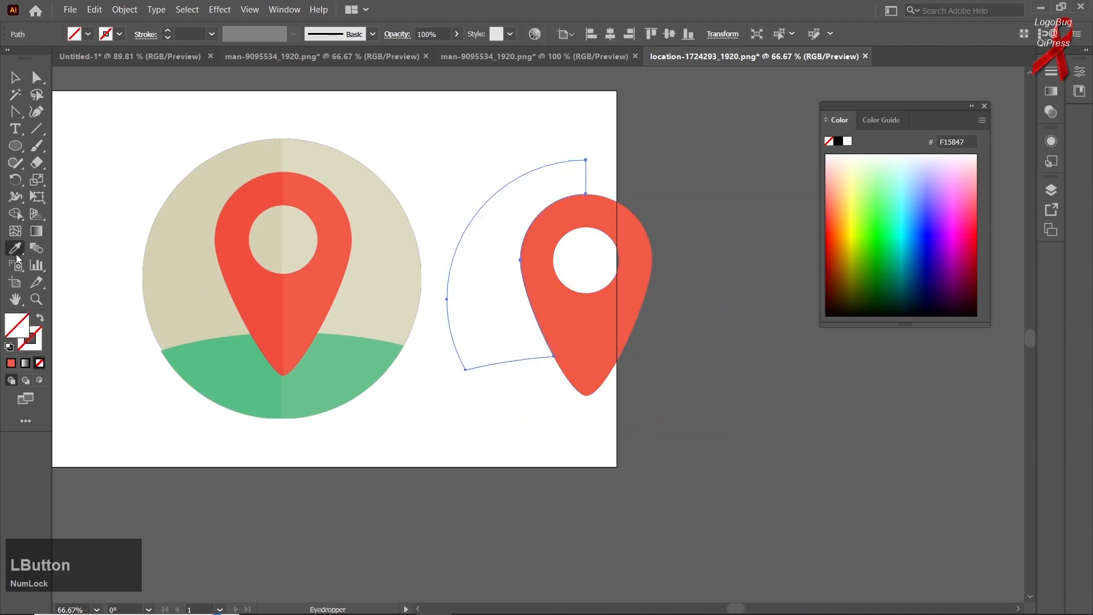
click(204, 263)
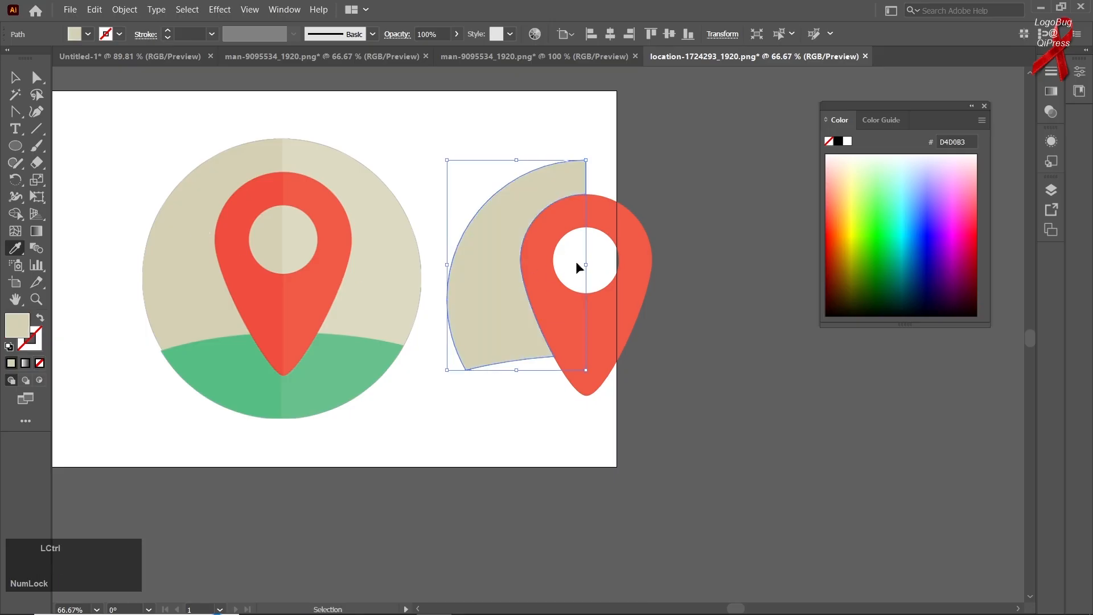
Fill the pin hole's left half with the reference's darker beige and try to fill its right half with the lighter beige.
key(ctrl+shift+a)
ctrl+click(568, 289)
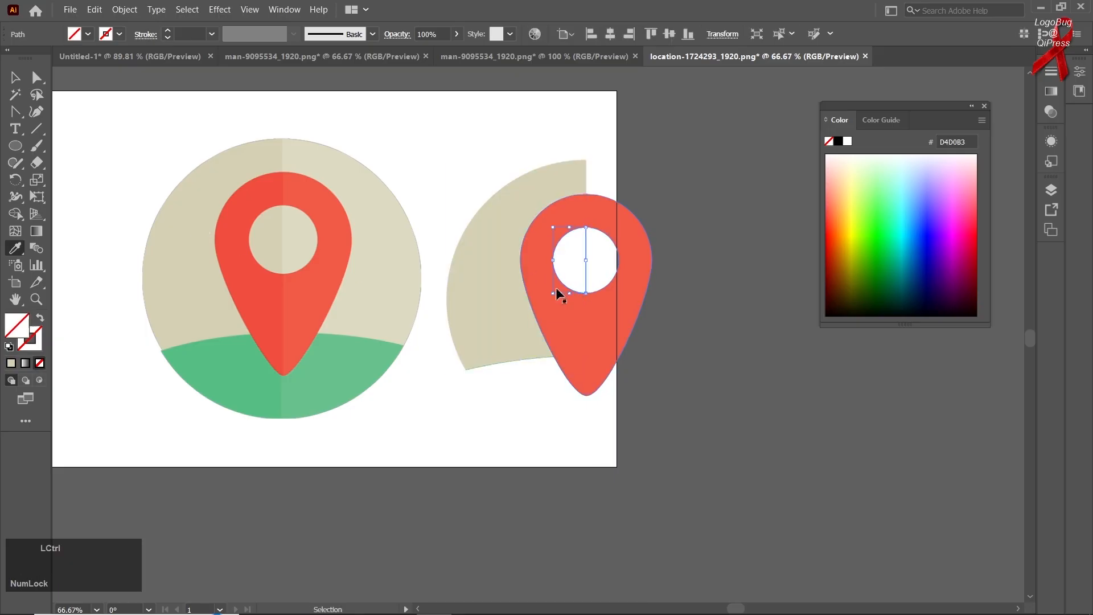
click(264, 237)
ctrl+click(601, 293)
click(312, 238)
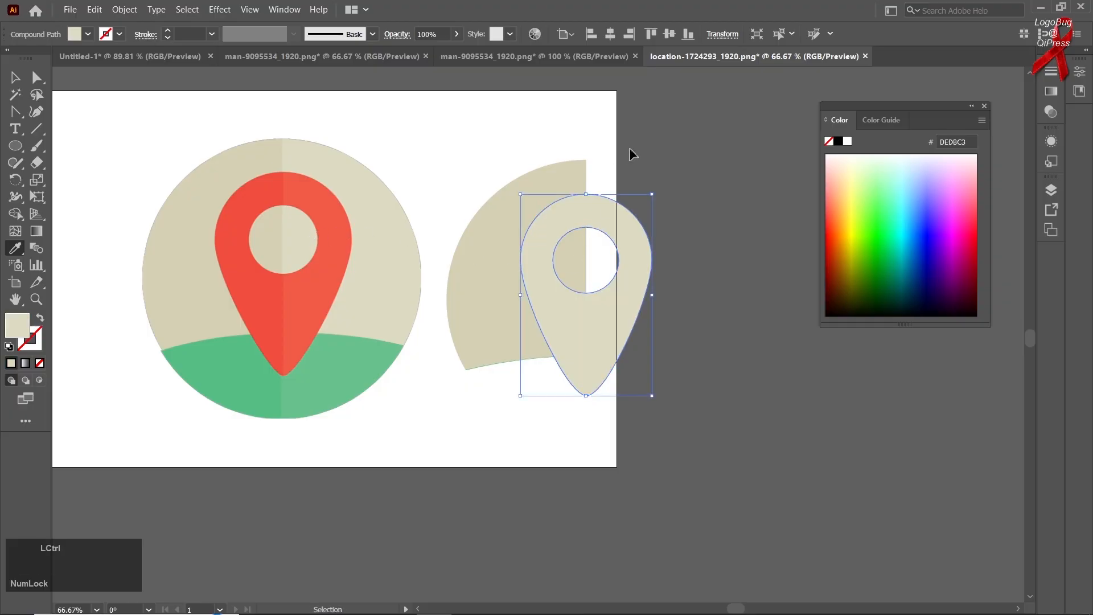
Fill the background's right half with the lighter beige and refill the pin with the lighter red, both sampled from the reference.
ctrl+click(621, 169)
click(334, 173)
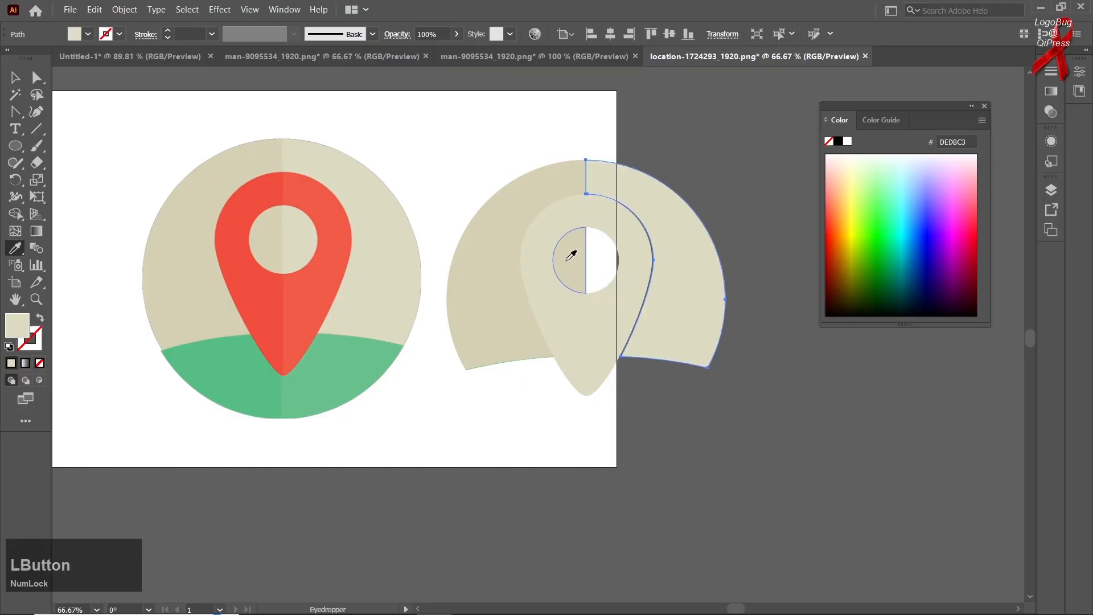
ctrl+click(608, 287)
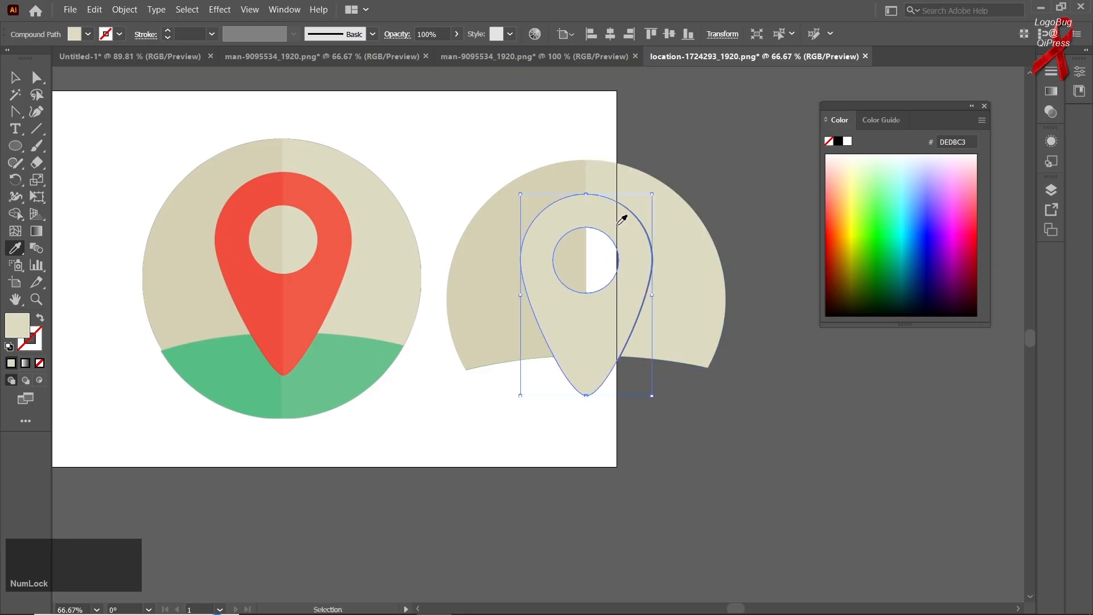
click(331, 285)
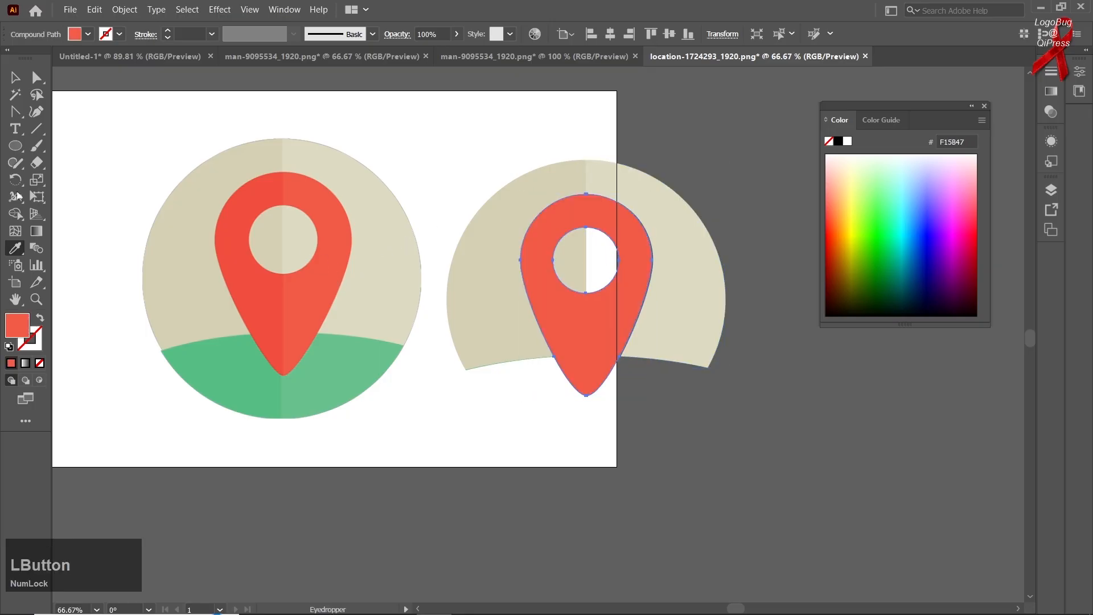
Undo the sampled fills and the removal of the line's ends.
key(ctrl+z)
key(ctrl+z)
key(ctrl+z)
key(ctrl+z)
key(ctrl+z)
key(ctrl+z)
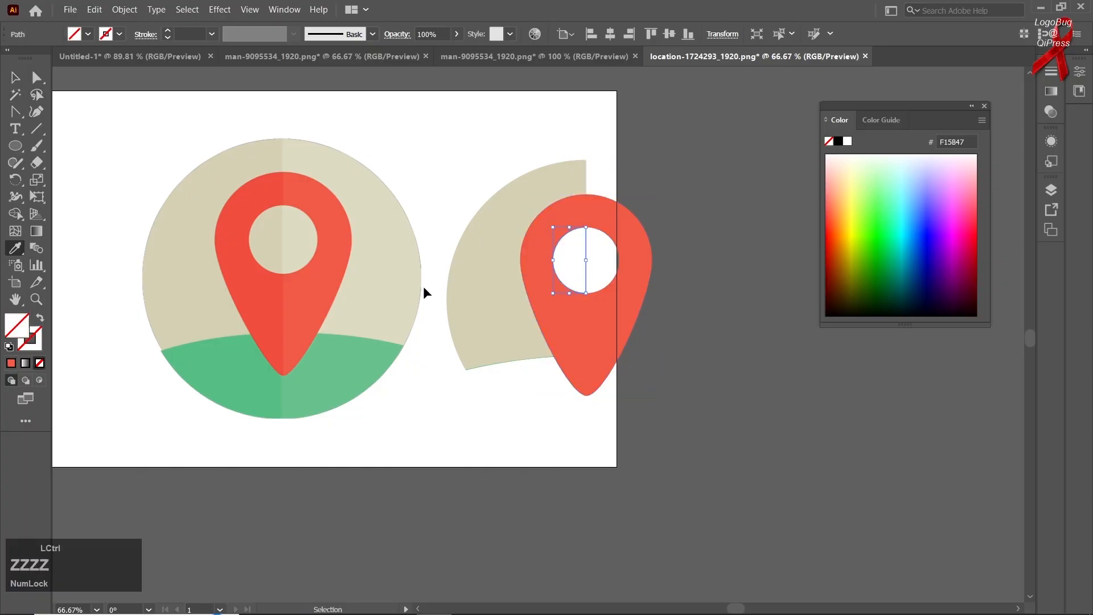
key(ctrl+z)
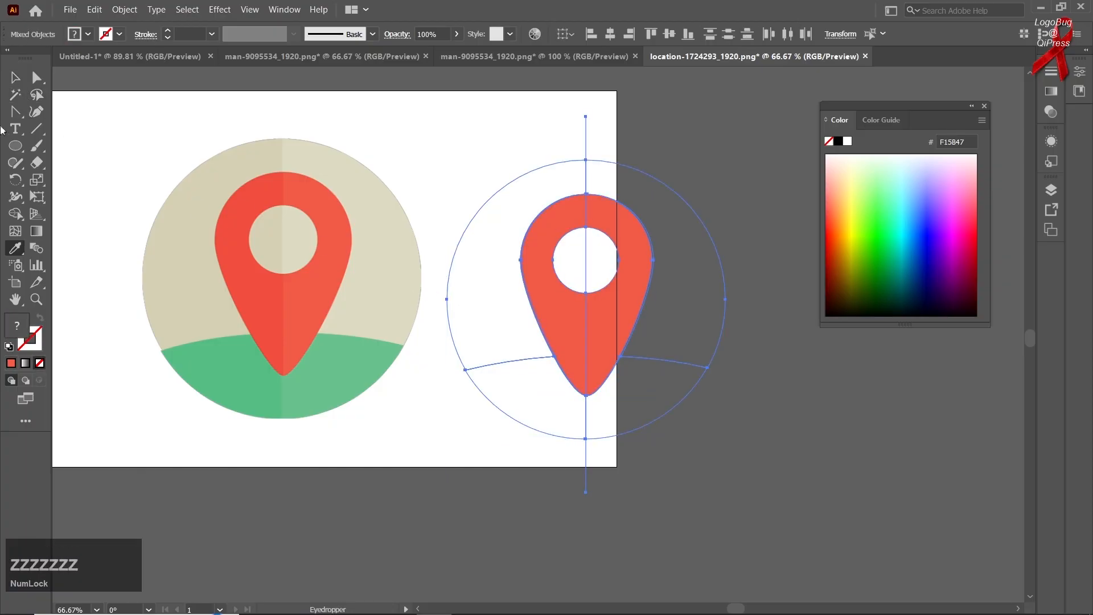
Reselect all traced shapes, split the pin and its hole into halves with Shape Builder, and remove the line's ends outside the circle.
click(16, 214)
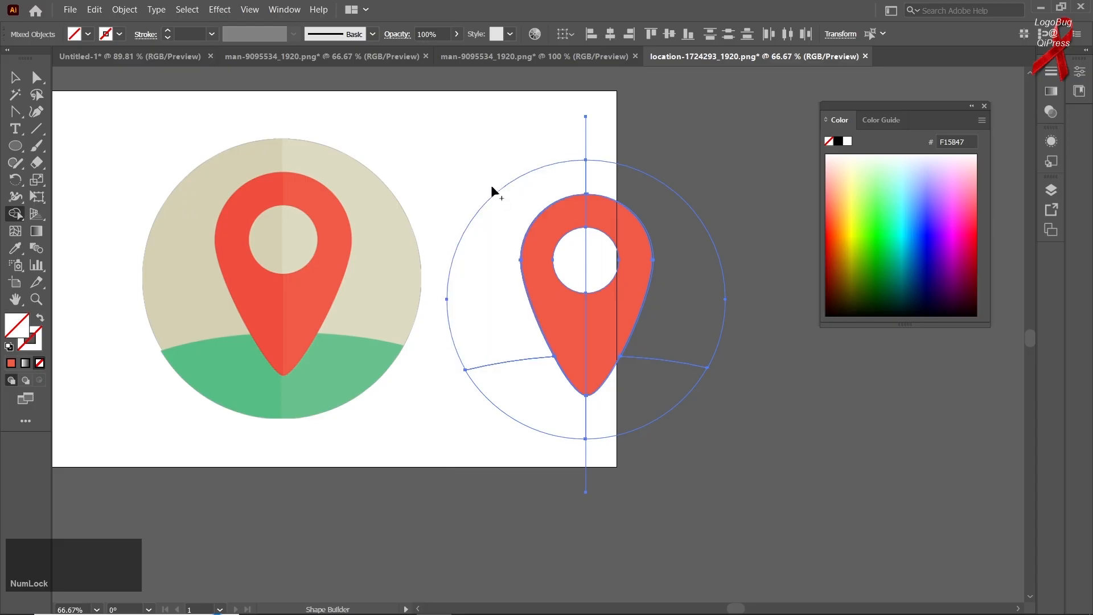
key(ctrl)
drag(490, 125, 699, 427)
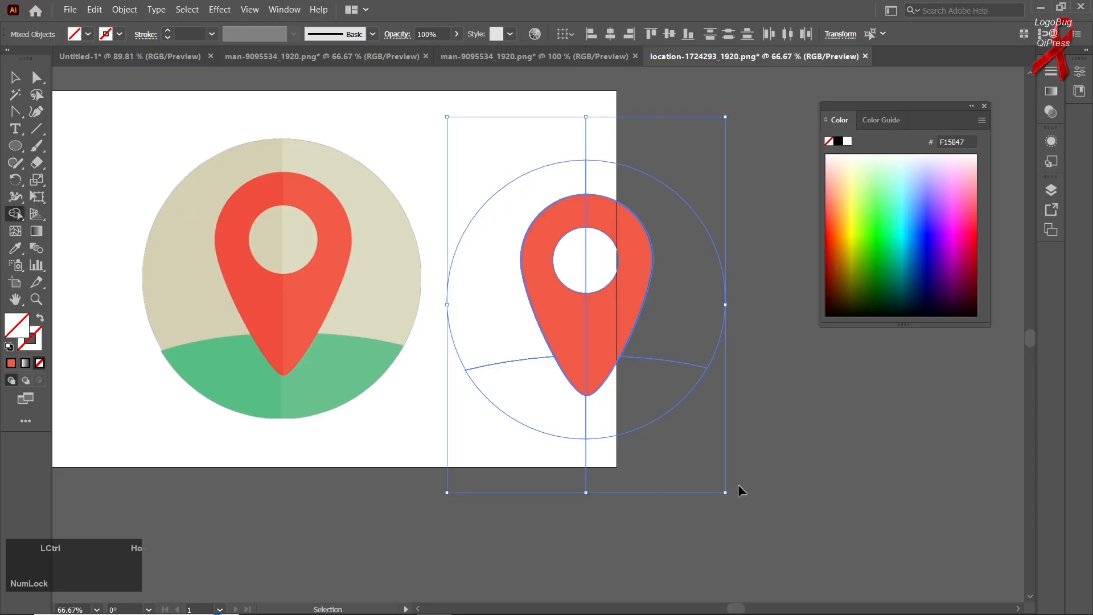
click(546, 390)
click(620, 408)
click(610, 339)
click(606, 337)
click(579, 312)
click(595, 277)
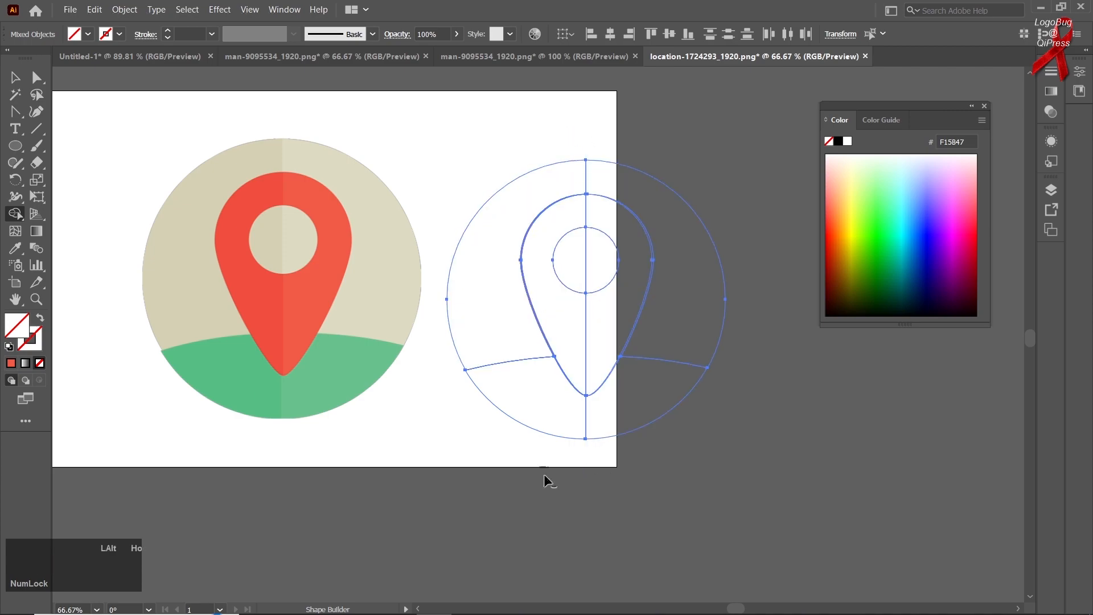
Fill the background's left half with the darker beige and the hill's left half with the darker green, both sampled from the reference.
click(12, 78)
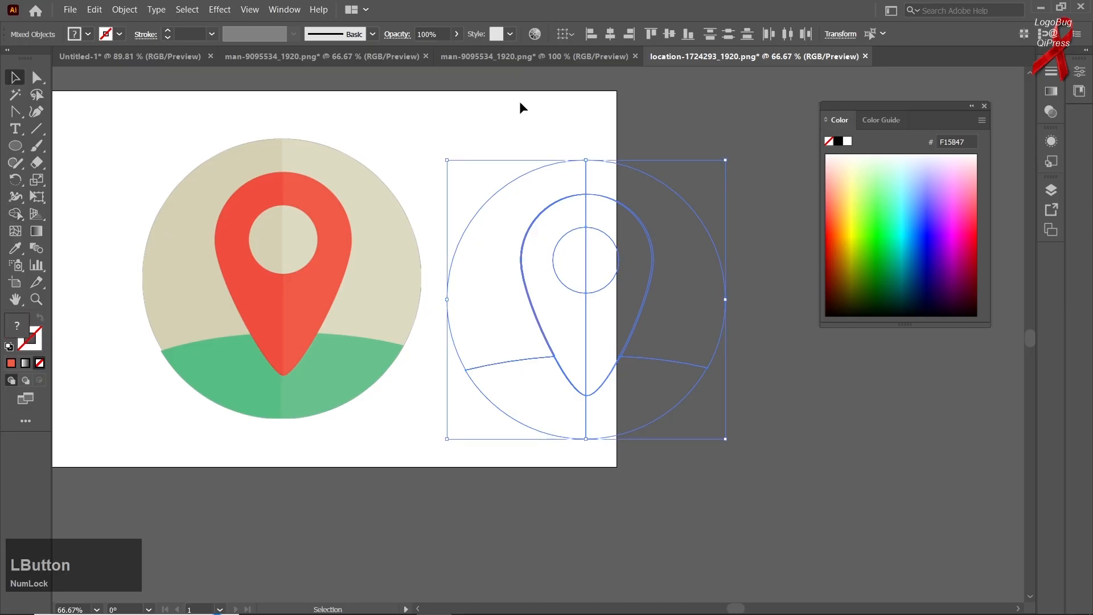
drag(540, 100, 468, 187)
click(16, 248)
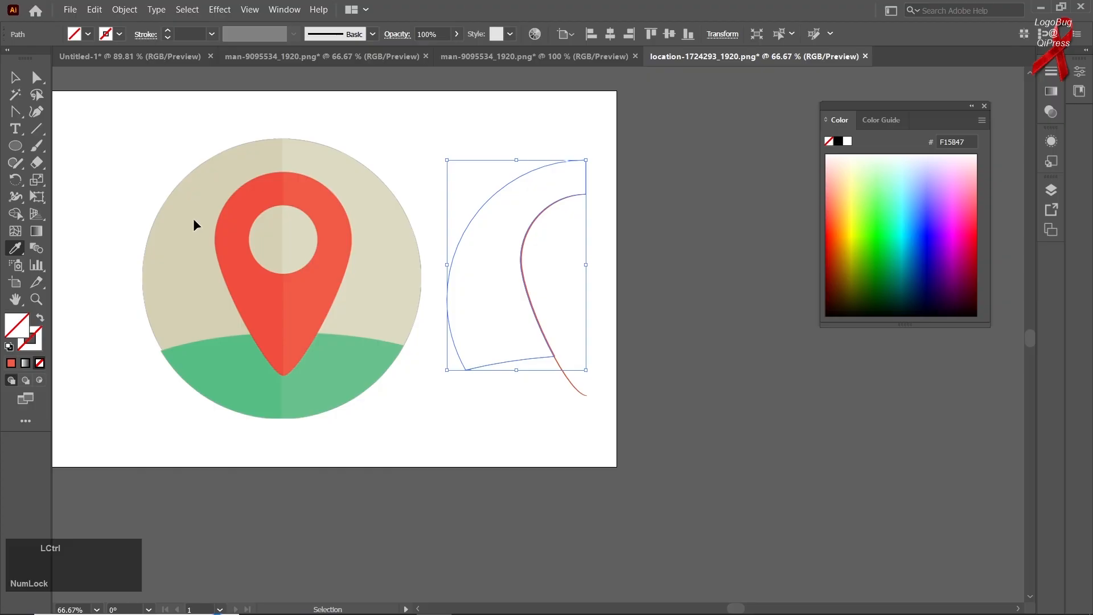
click(194, 224)
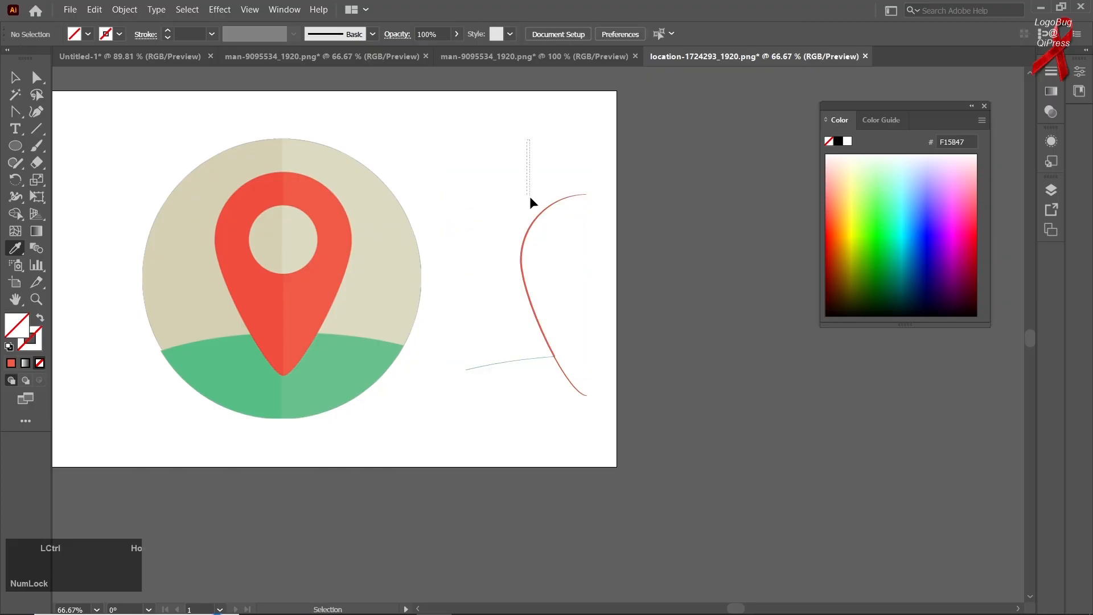
ctrl+click(491, 202)
click(213, 233)
key(ctrl)
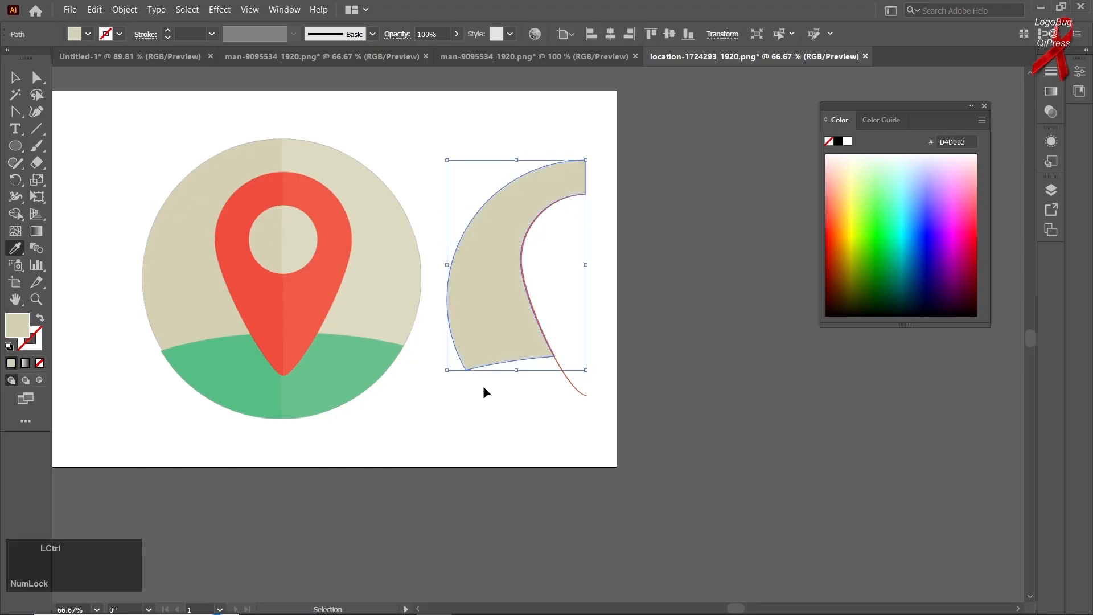
ctrl+click(493, 405)
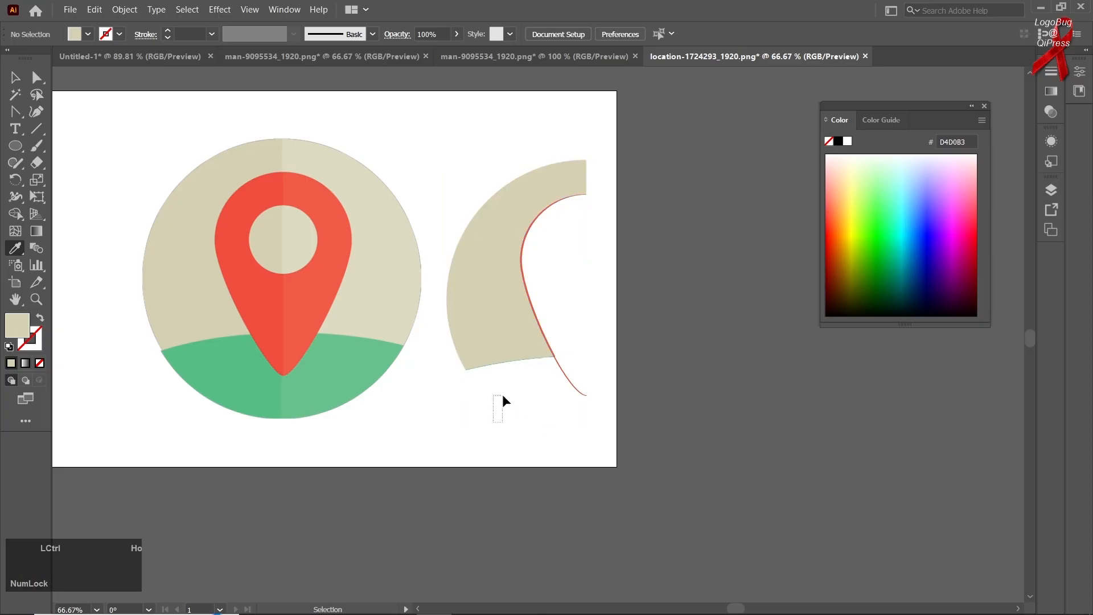
click(234, 361)
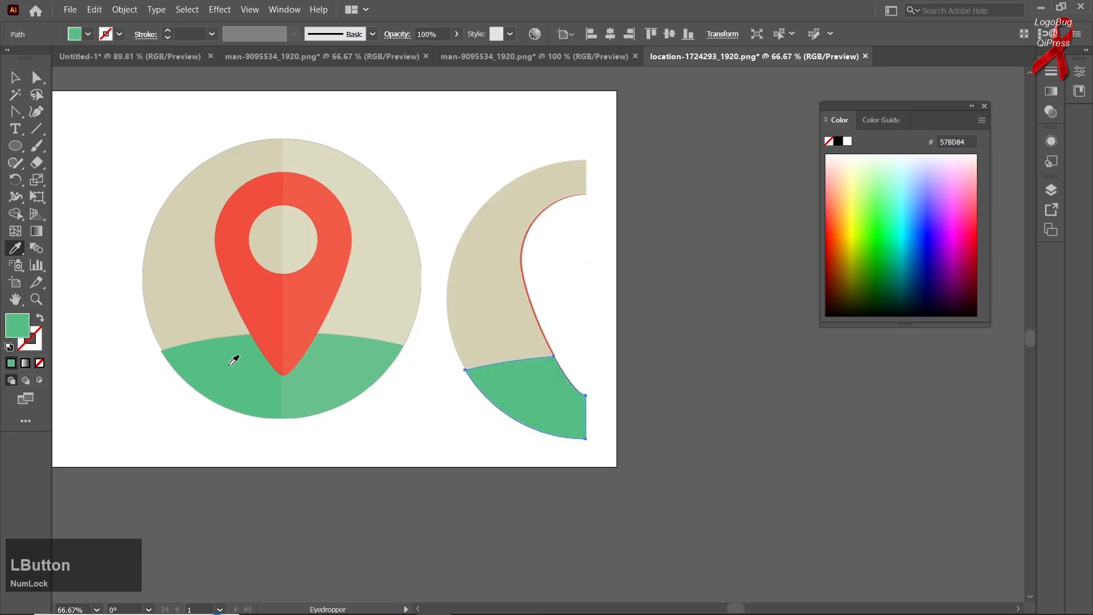
Fill the thin sliver along the pin's left edge with the reference's darker red and the hole's left half with its darker beige.
ctrl+click(524, 282)
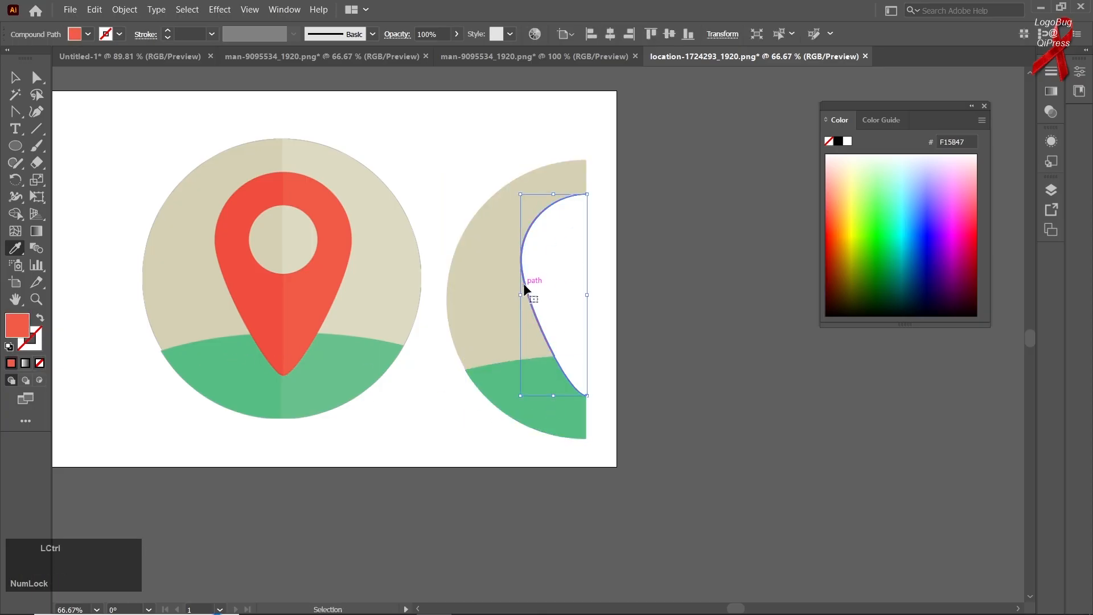
click(272, 302)
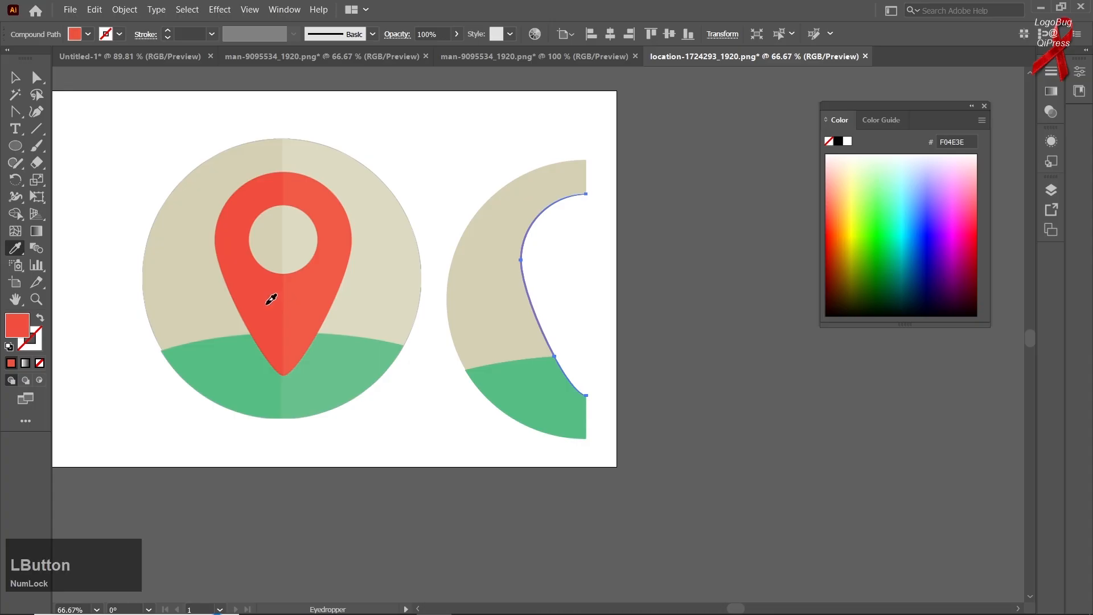
ctrl+click(548, 287)
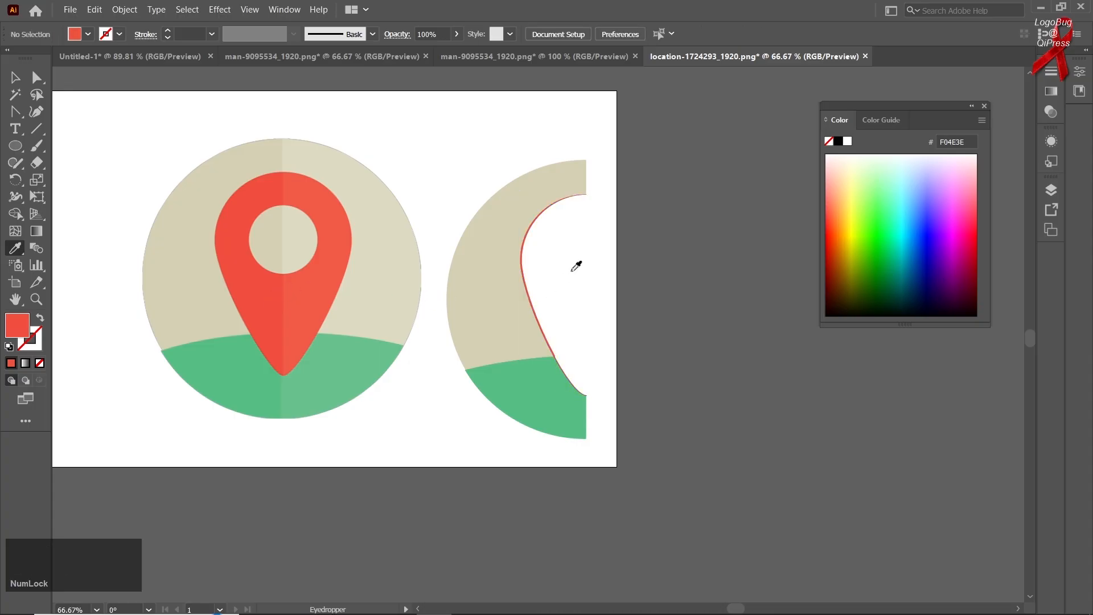
ctrl+click(587, 270)
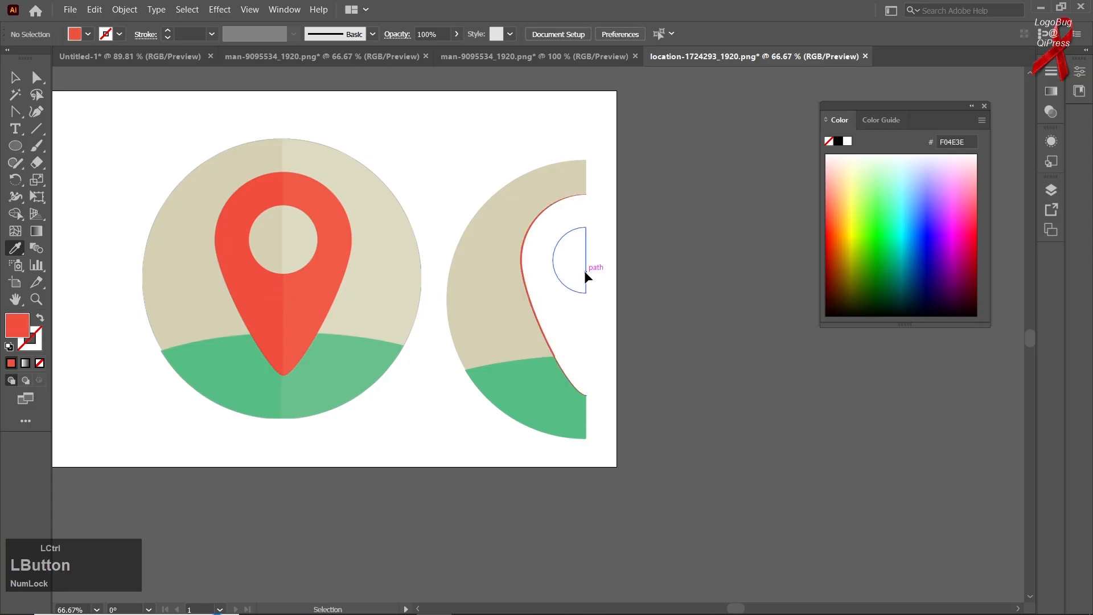
click(276, 242)
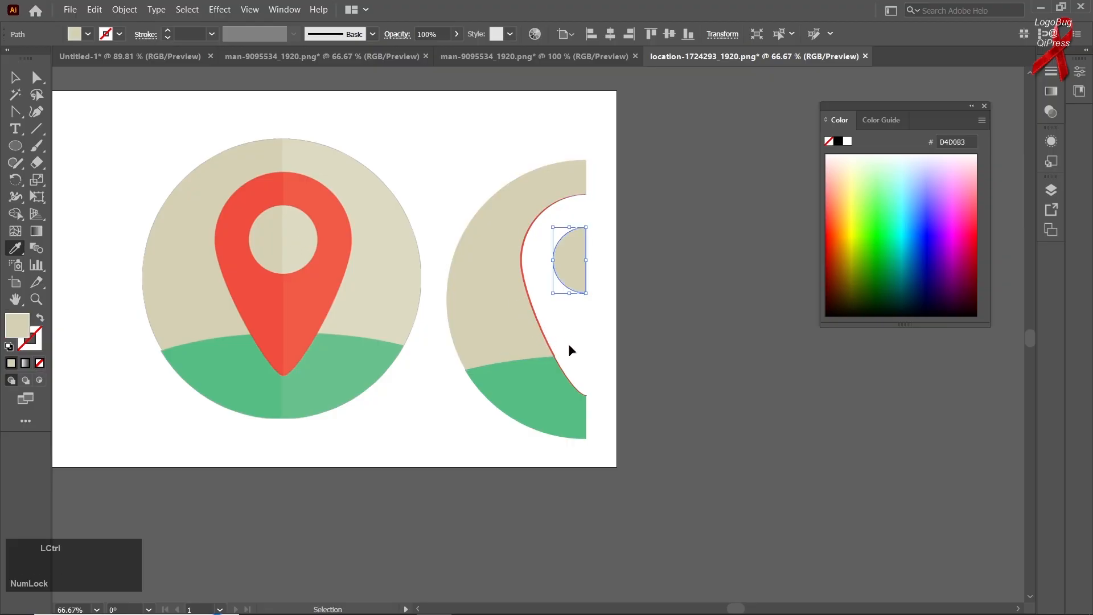
Fill the pin's right half with the lighter red and its left half with the darker red sampled from the reference.
ctrl+click(587, 365)
click(326, 275)
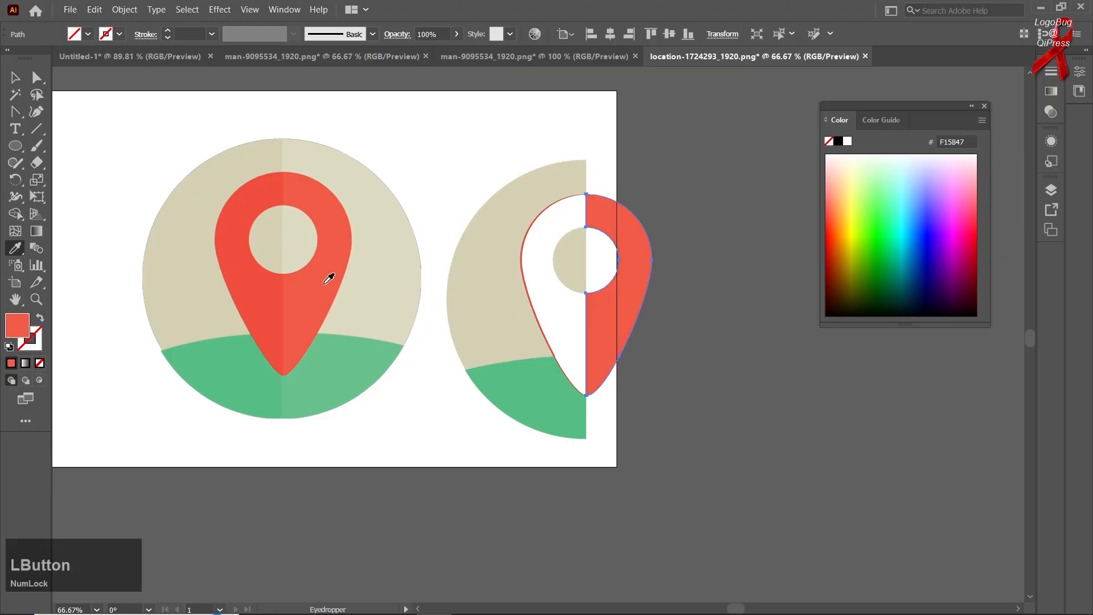
ctrl+click(569, 381)
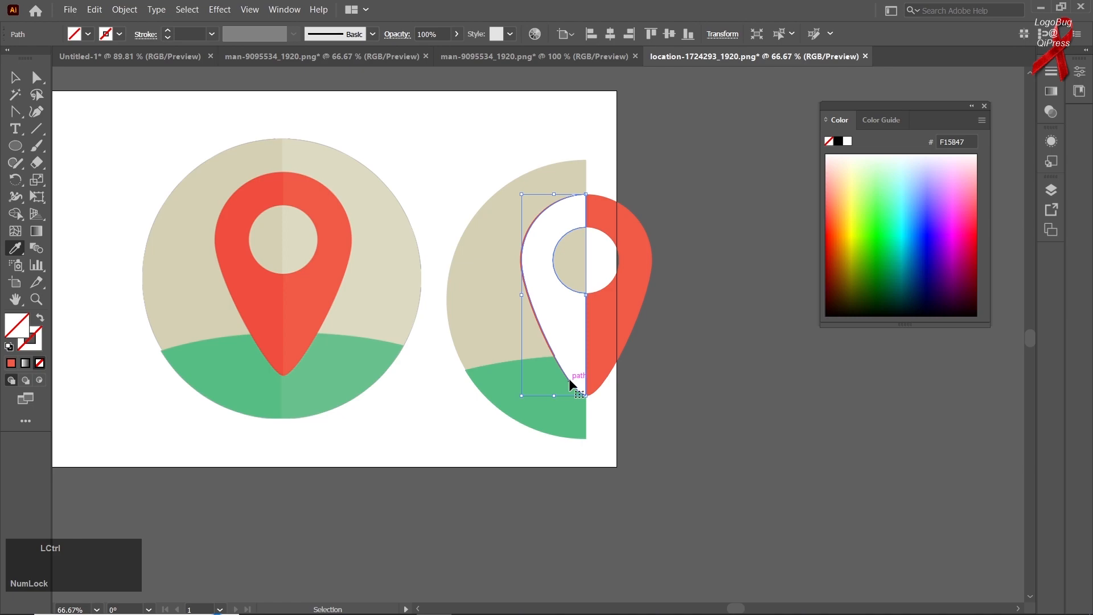
click(261, 286)
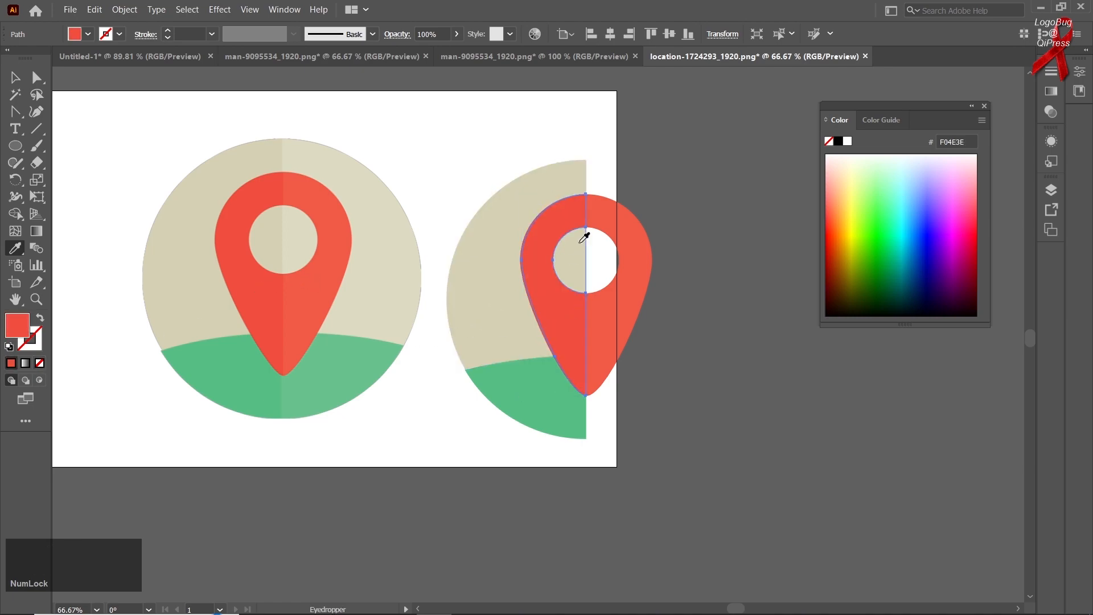
Fill the right halves of the background and the pin hole with the lighter beige sampled from the reference.
ctrl+click(630, 180)
click(354, 178)
ctrl+click(609, 279)
click(308, 241)
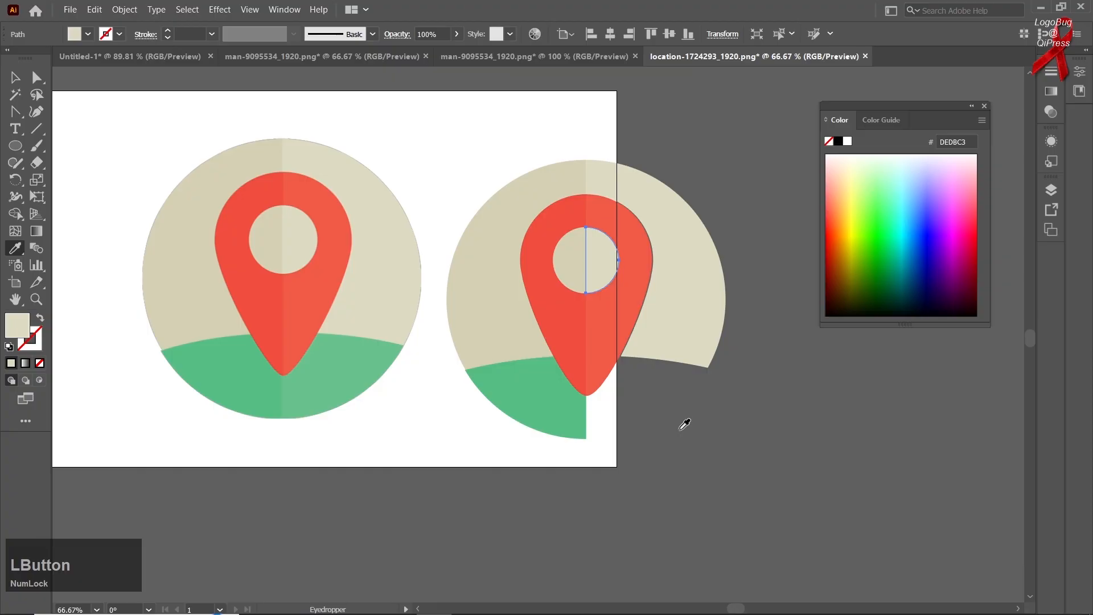
Fill the hill's right half with the lighter green sampled from the reference and return to the Selection tool.
ctrl+click(655, 394)
click(330, 374)
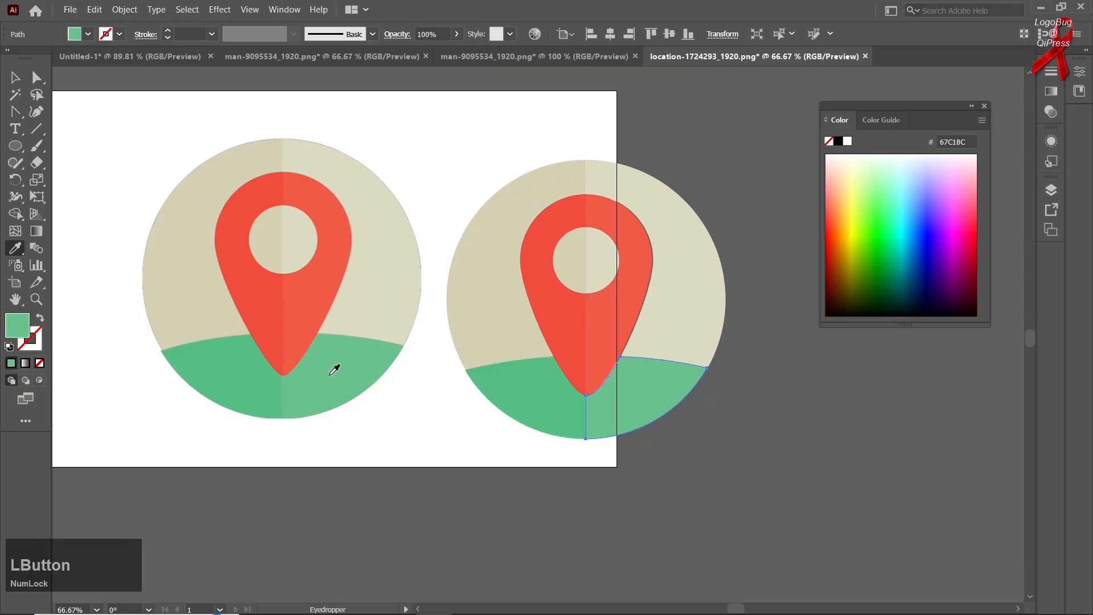
click(15, 77)
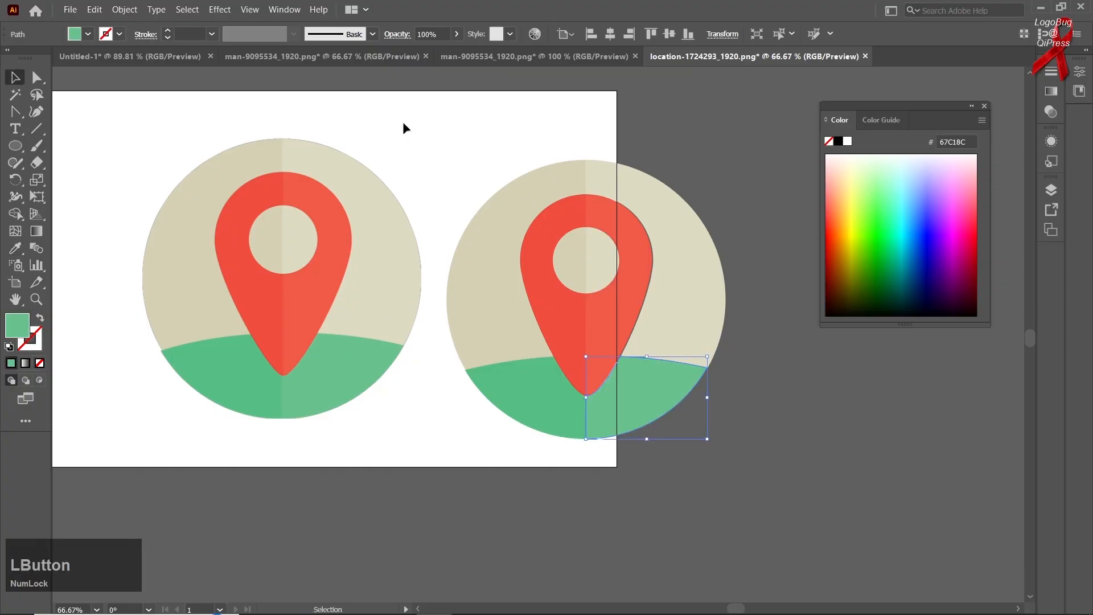
Group all the coloured pieces of the traced pin icon and move the group beyond the artboard's right edge.
click(403, 124)
key(space)
drag(428, 290, 360, 288)
drag(638, 148, 432, 449)
click(427, 439)
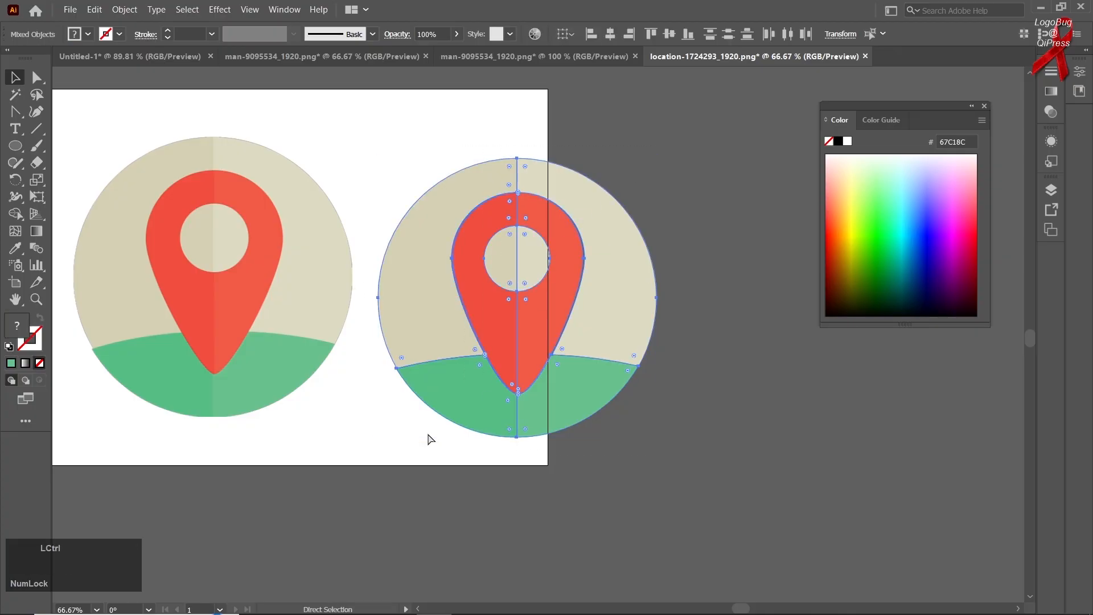
drag(470, 333, 634, 364)
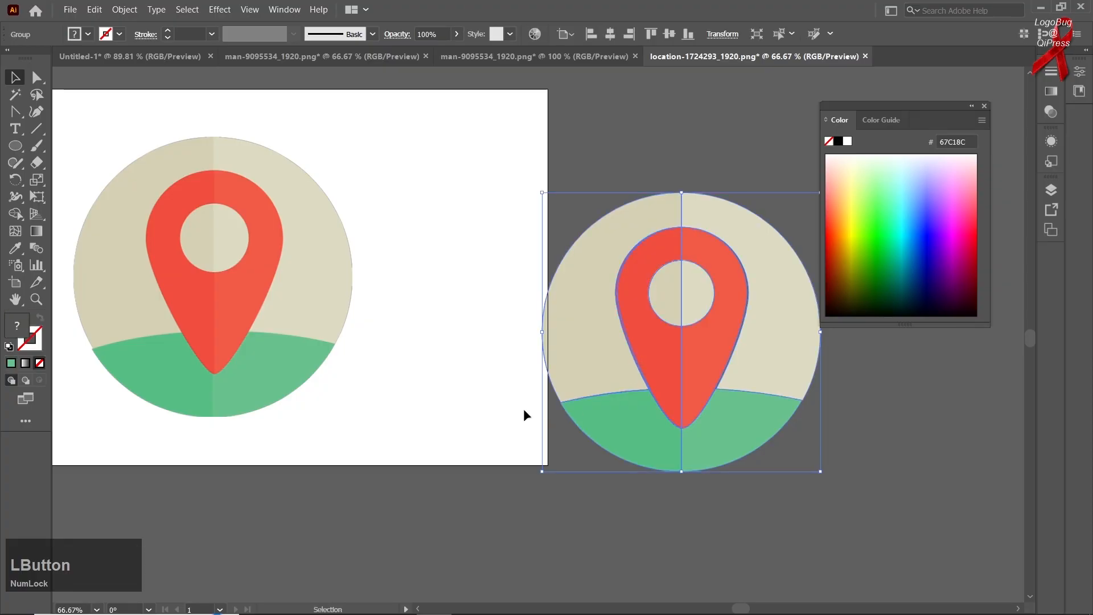
Delete the traced pin icon, unlock the reference image and delete it as well, leaving the artboard empty.
key(Delete)
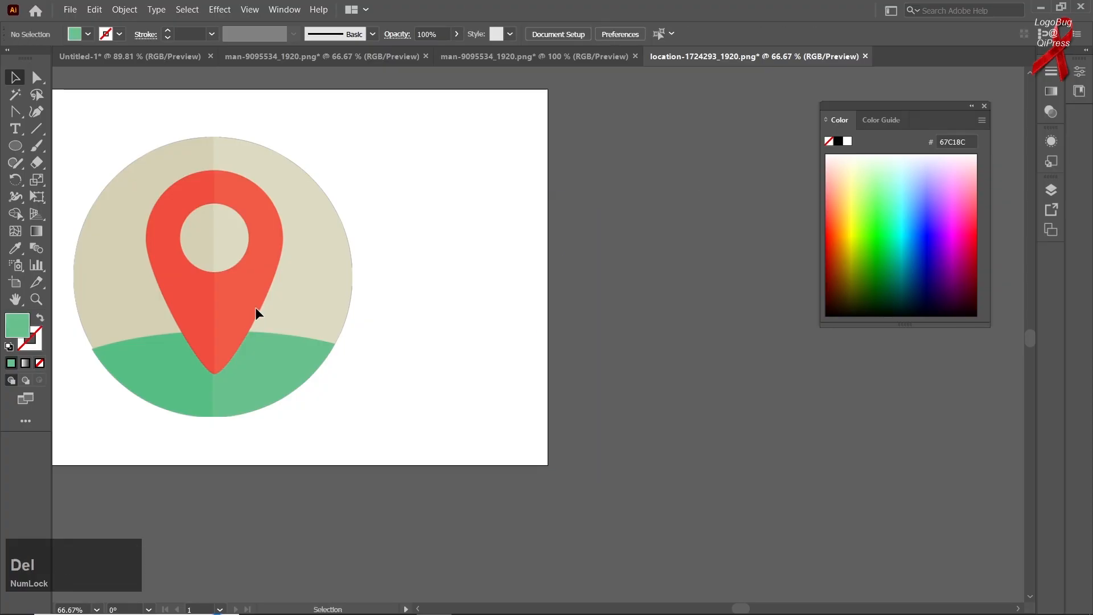
click(134, 16)
click(174, 114)
key(Delete)
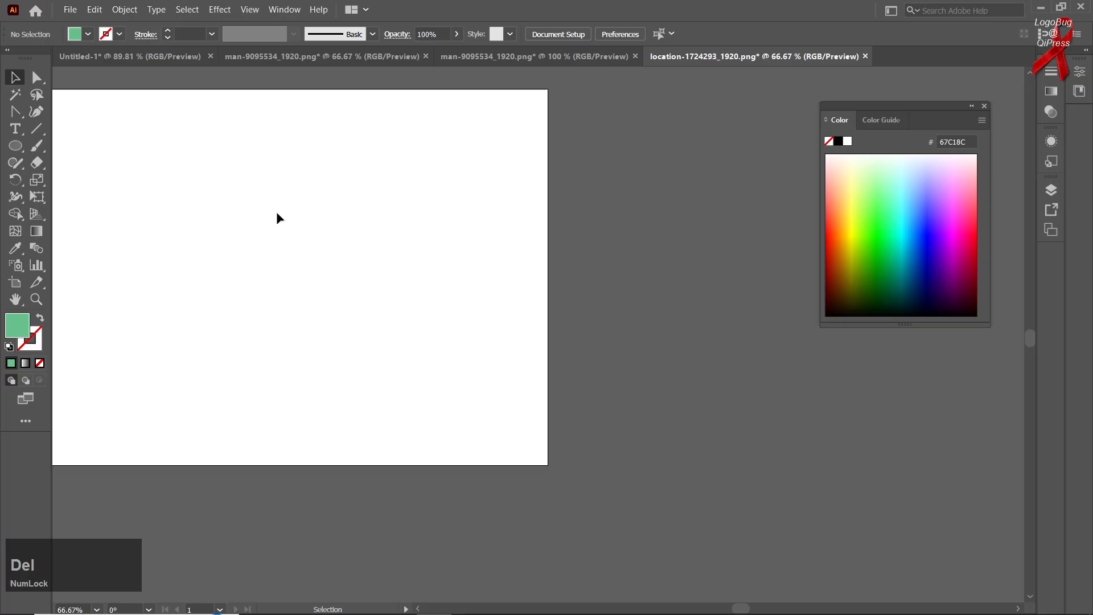
Open the image camera-1085705_1920 from the "things for new classes" folder as a new document.
click(67, 10)
click(79, 49)
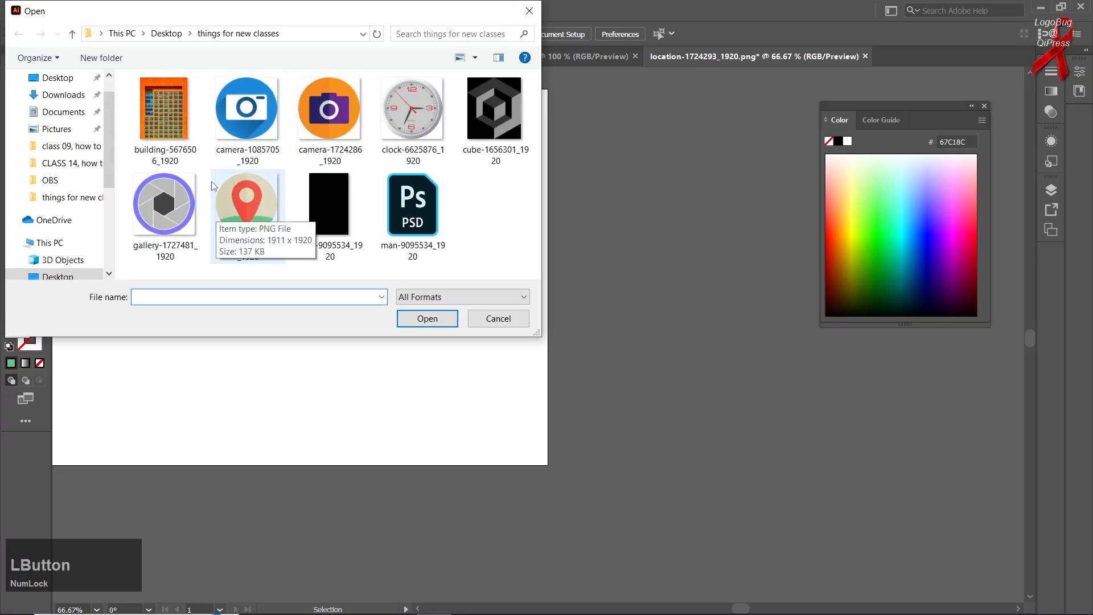
click(248, 121)
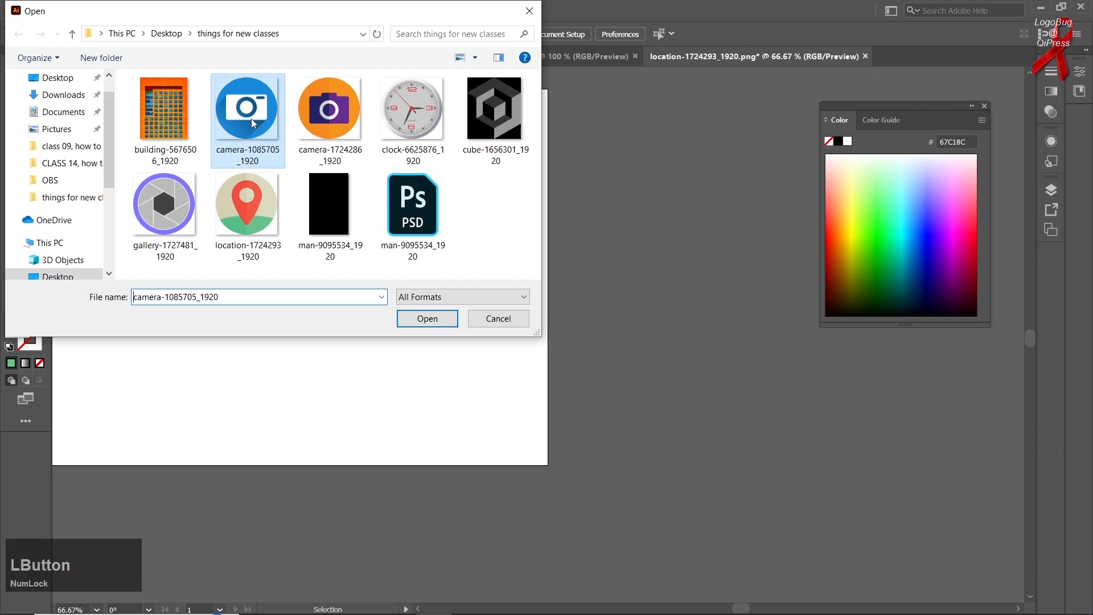
click(428, 319)
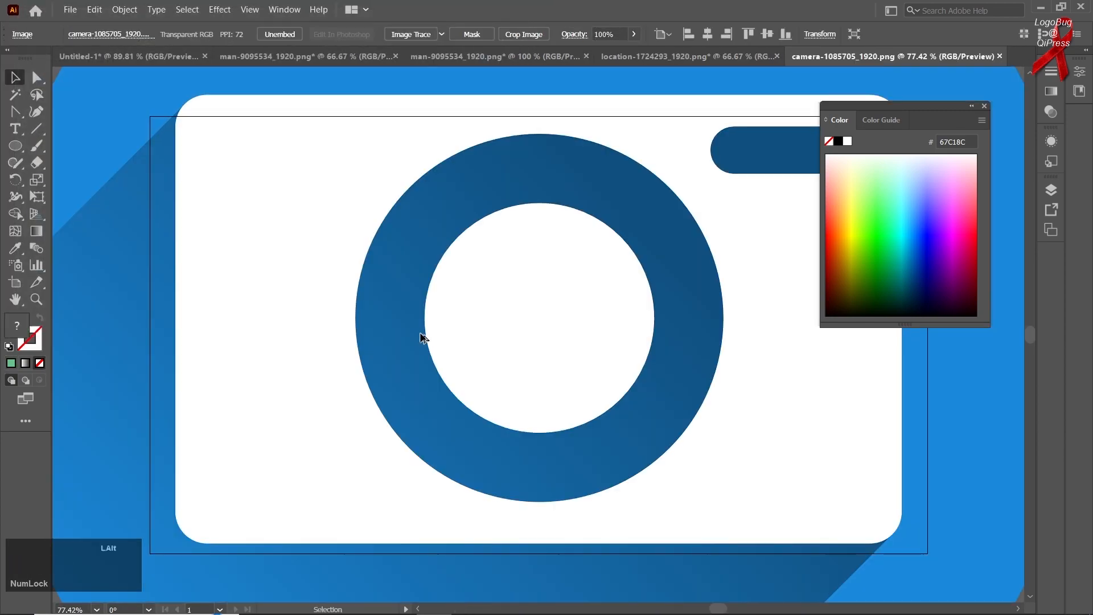
Scale the camera image down so it fits inside the artboard and lock it.
alt+scroll(421, 338, down, 4)
drag(663, 530, 541, 410)
scroll(512, 387, up, 3)
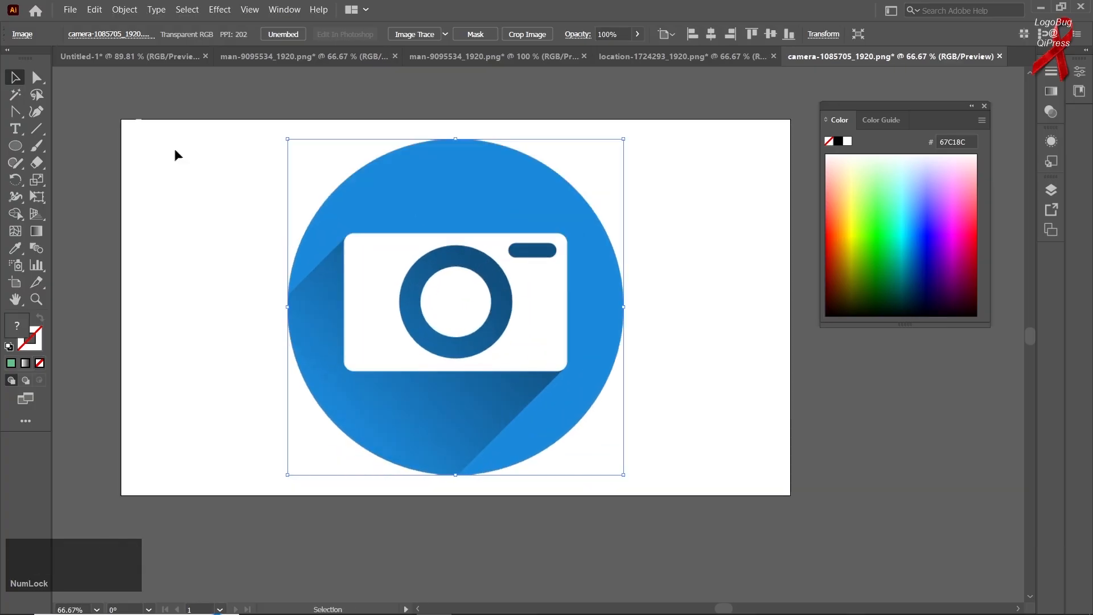
click(124, 9)
mouse_move(169, 96)
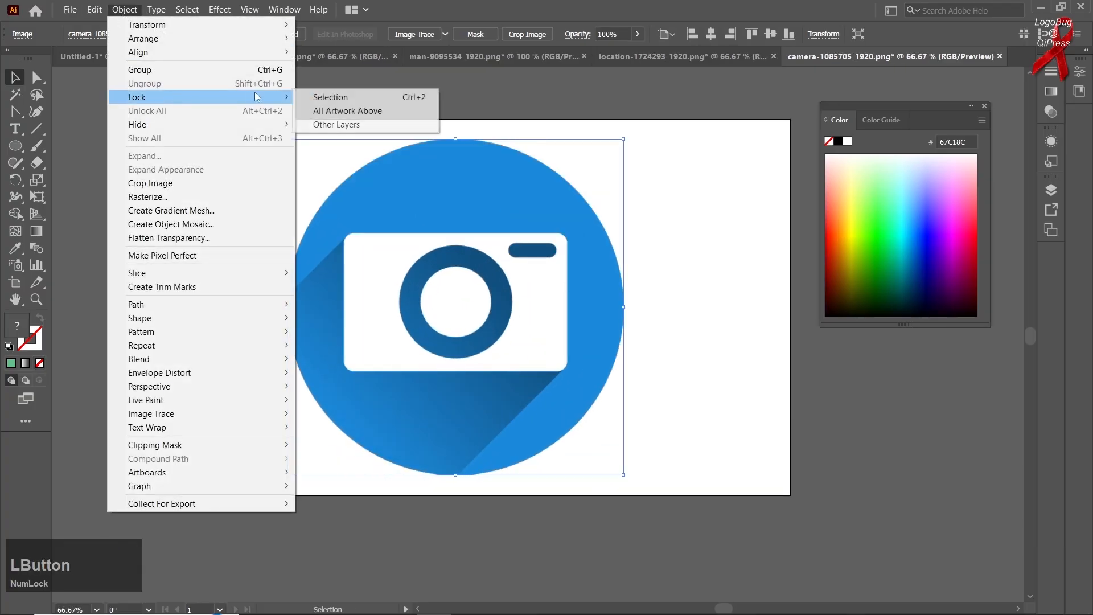
click(331, 97)
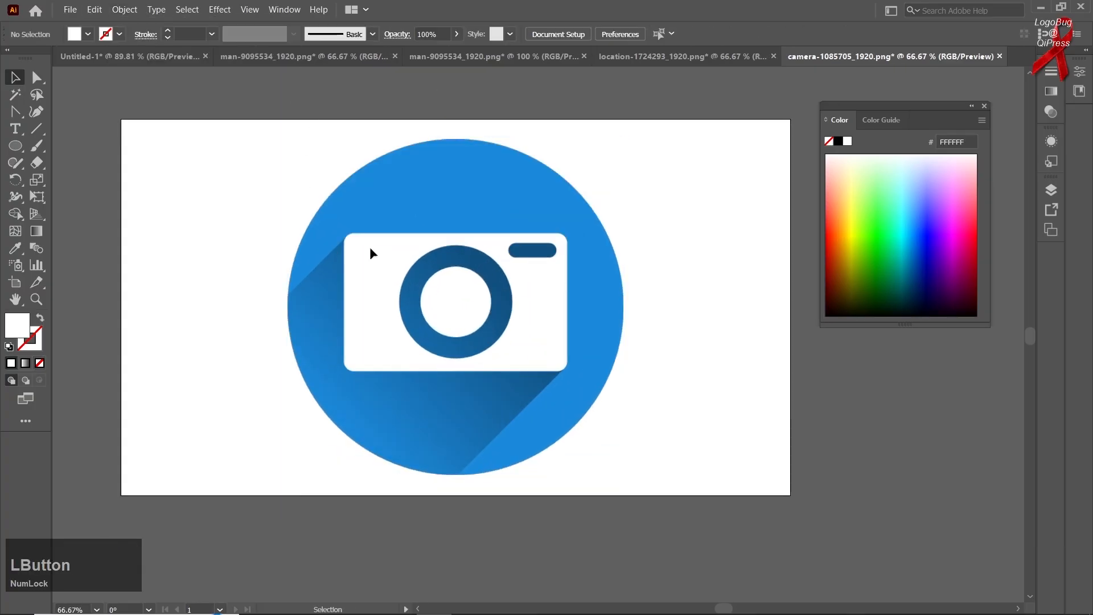
Draw a circle from the centre of the icon matching its blue background disc.
right_click(15, 147)
click(78, 179)
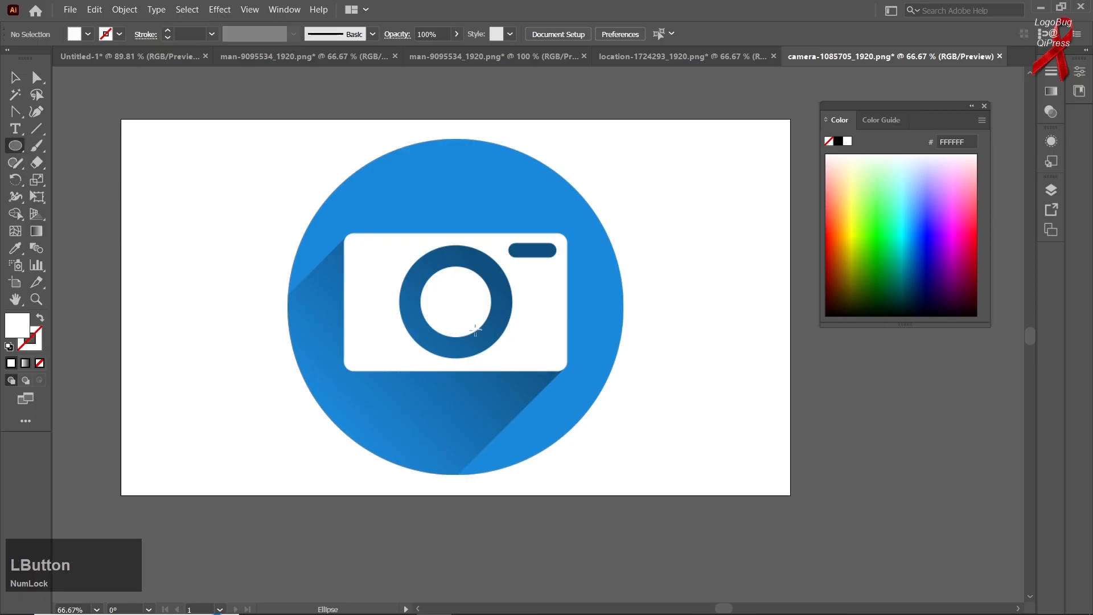
mouse_move(454, 306)
mouse_down()
mouse_move(550, 424)
mouse_move(559, 457)
mouse_move(592, 478)
mouse_up()
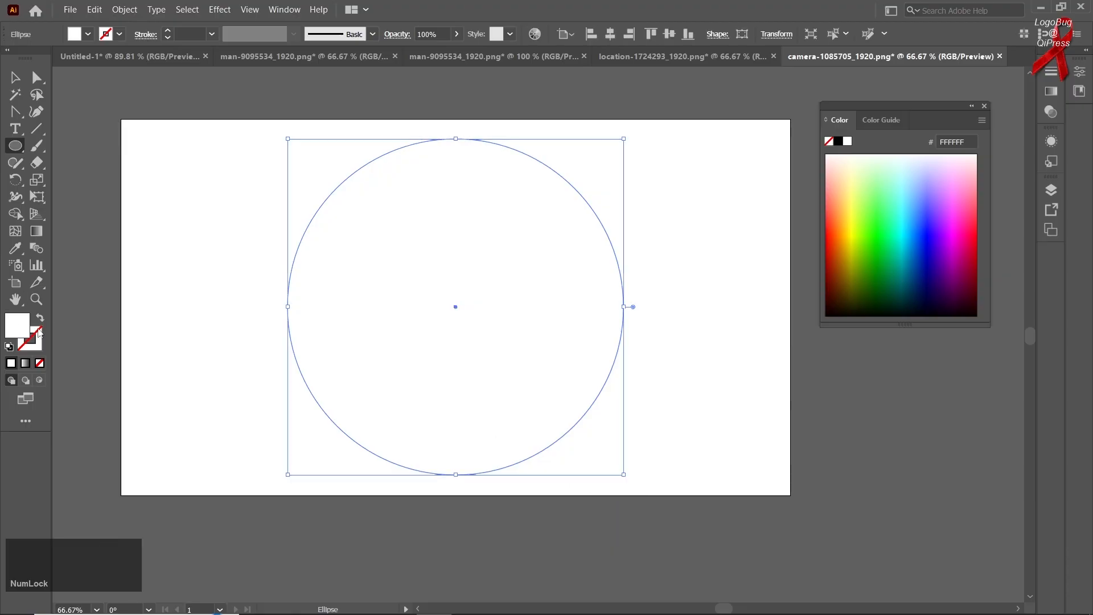
Give the background circle no fill and a dark olive 393500 stroke of 7 pt.
click(40, 318)
click(865, 233)
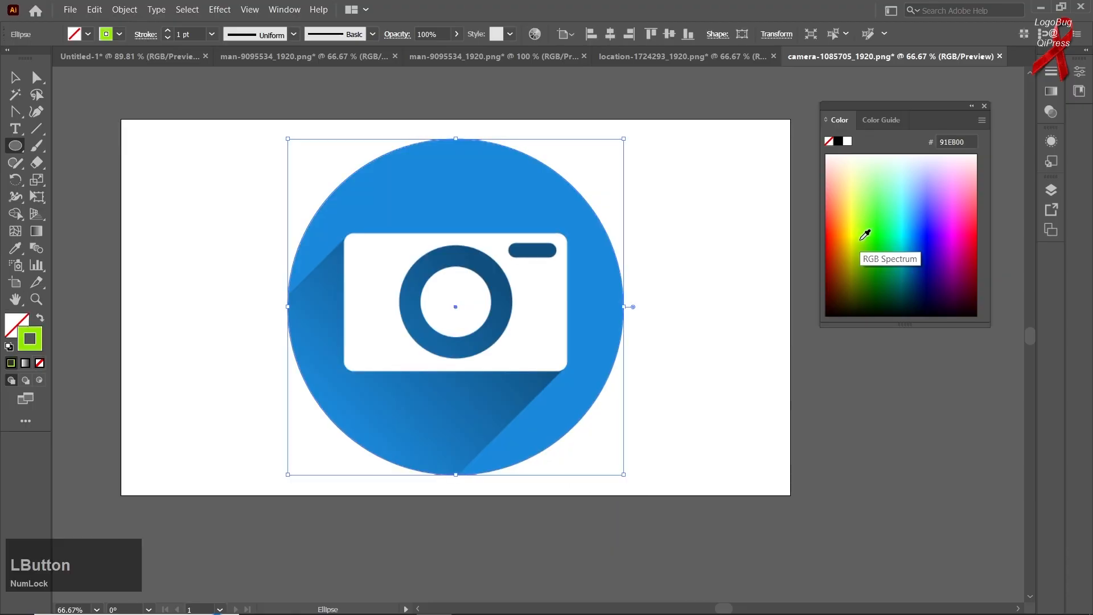
click(854, 292)
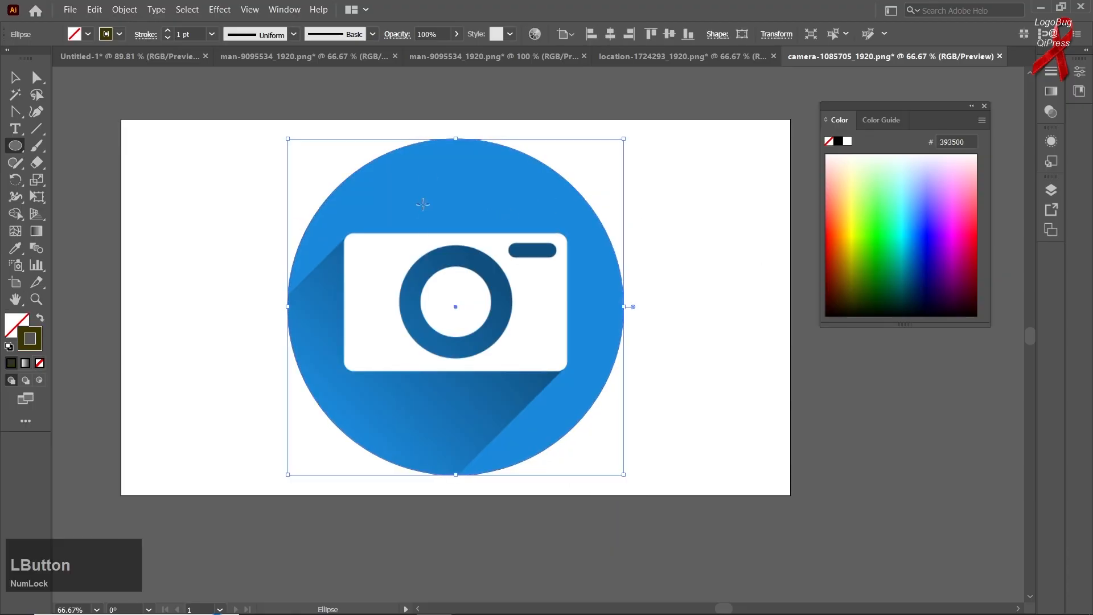
click(188, 35)
scroll(188, 34, up, 6)
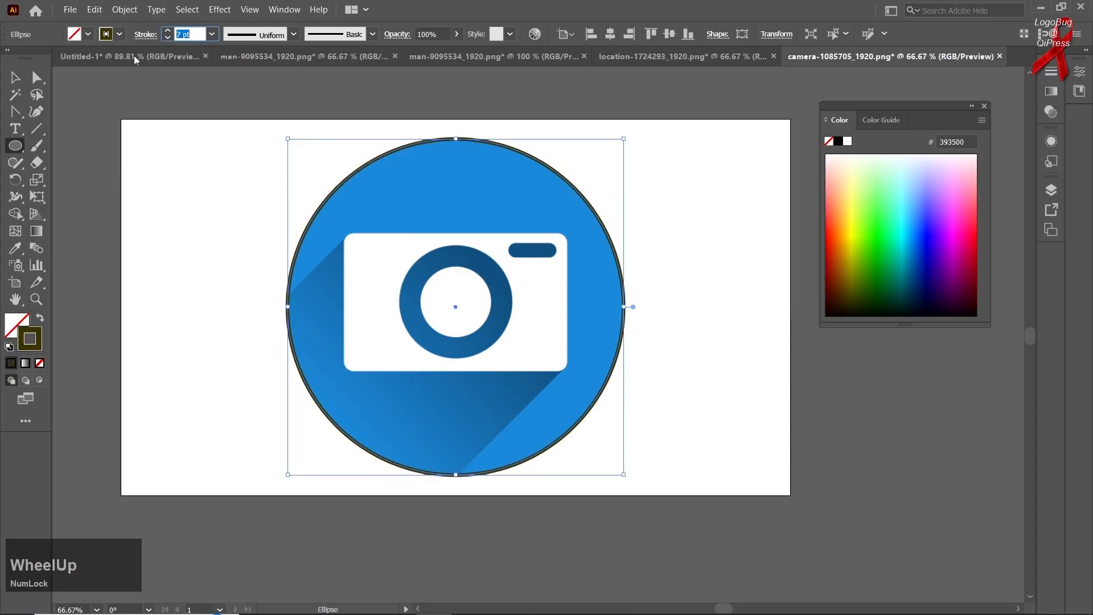
click(13, 77)
click(130, 223)
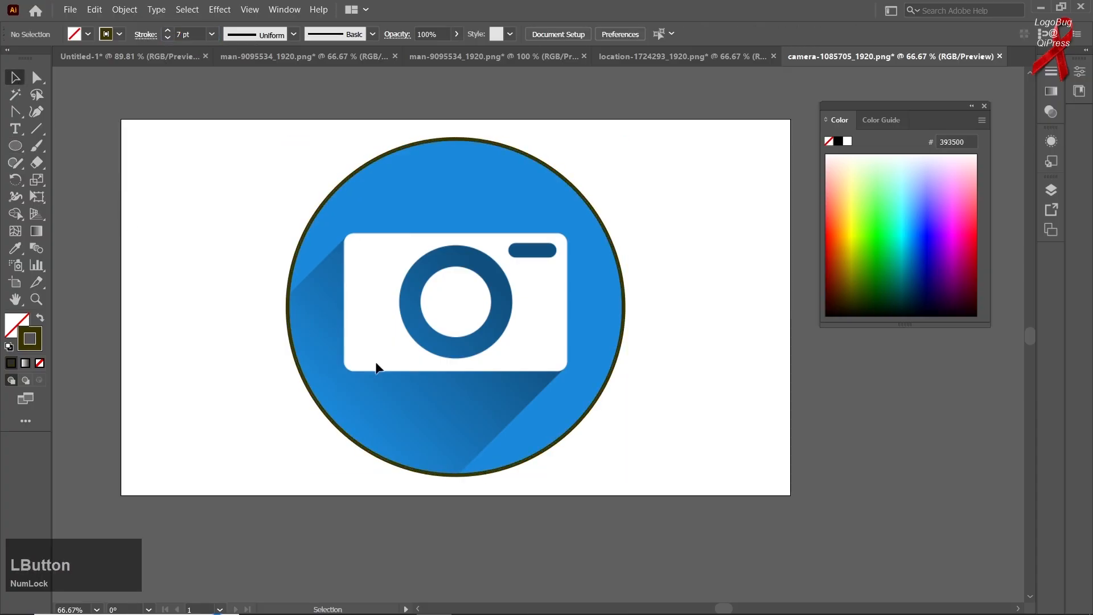
Duplicate the circle in place twice, fitting one copy to the lens ring's outer edge and the other to its inner edge.
click(454, 475)
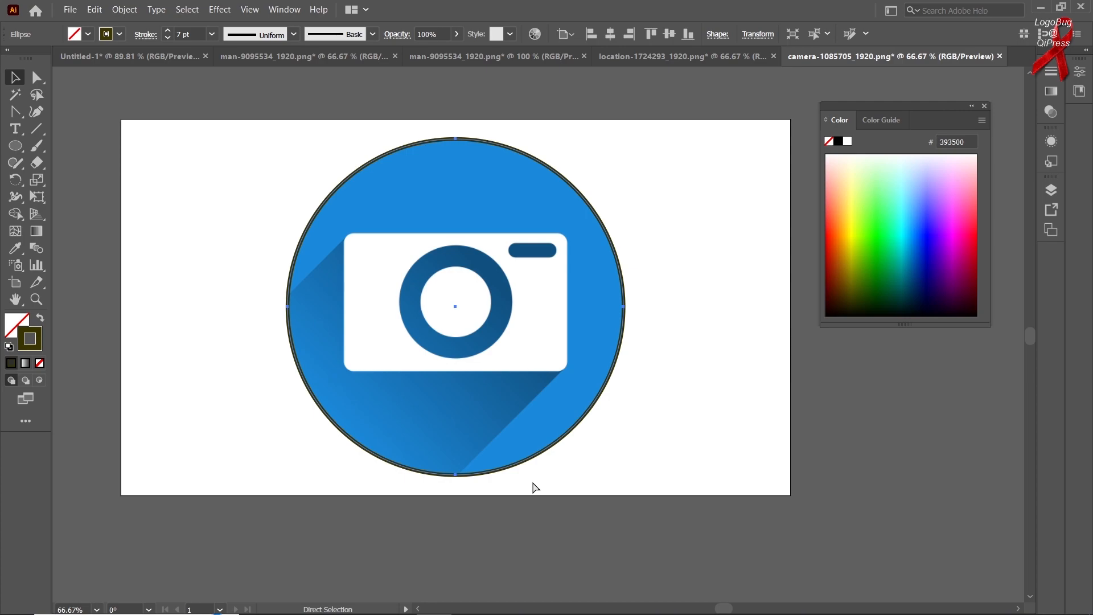
key(f)
mouse_move(620, 480)
mouse_down()
mouse_move(537, 370)
mouse_move(493, 337)
mouse_up()
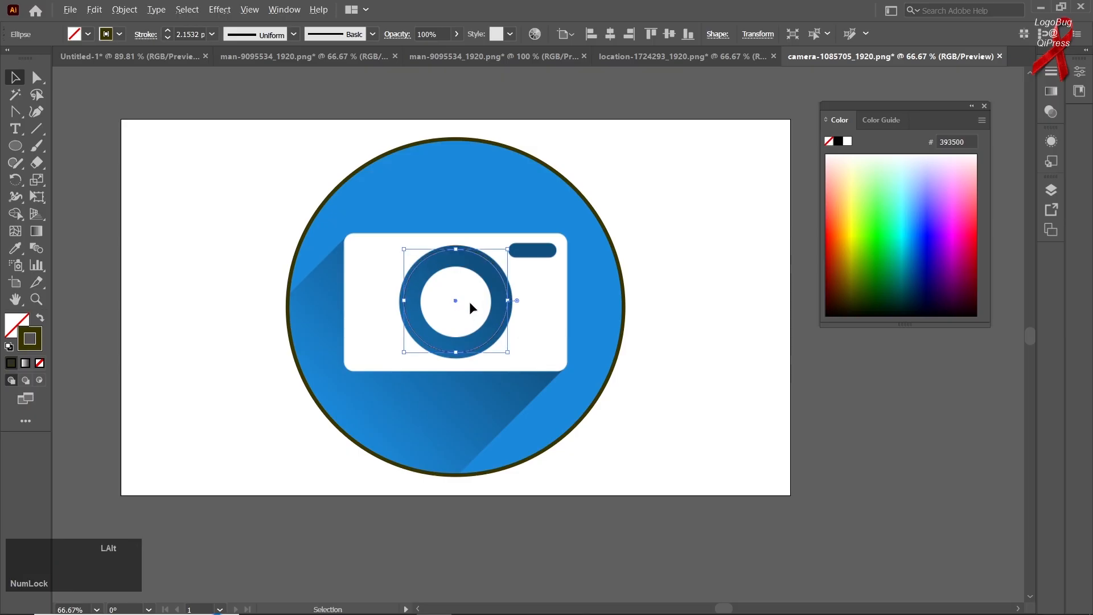
scroll(470, 303, up, 1)
drag(527, 376, 535, 386)
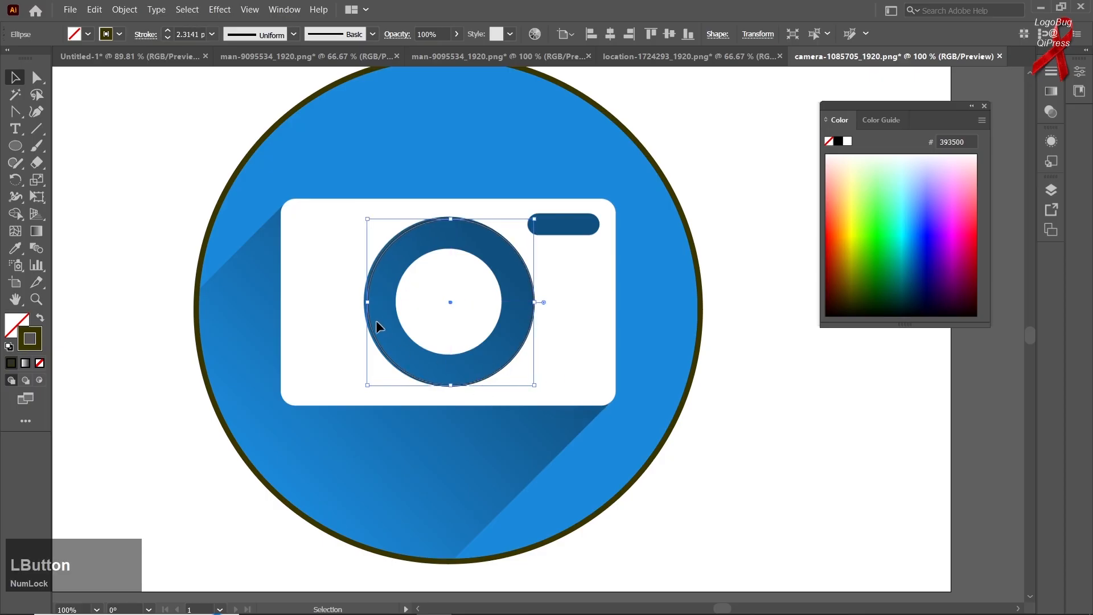
drag(371, 303, 362, 303)
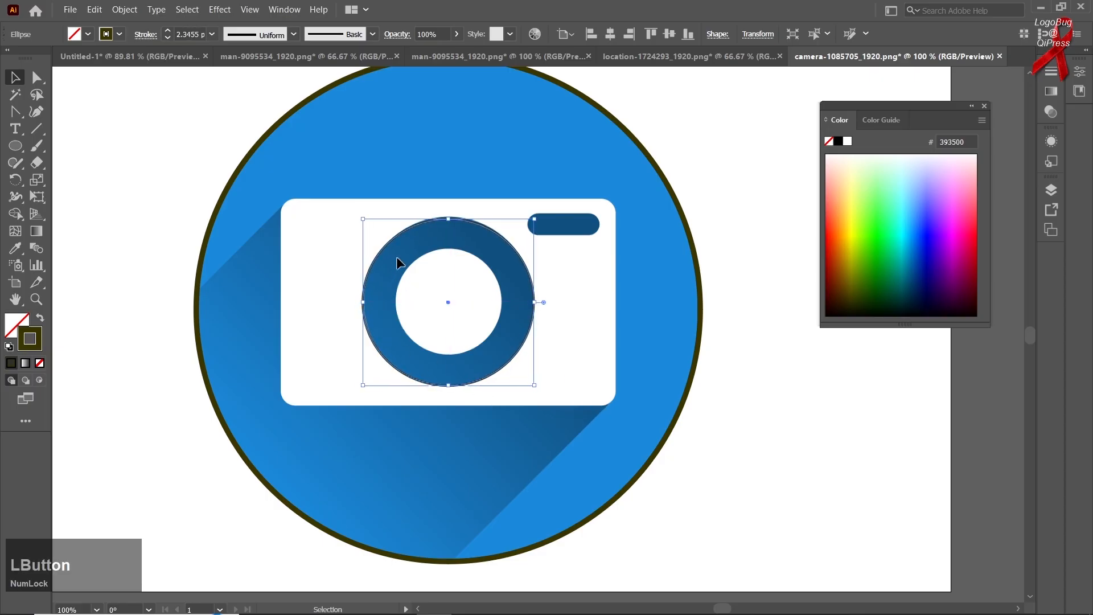
drag(450, 221, 450, 219)
key(ctrl)
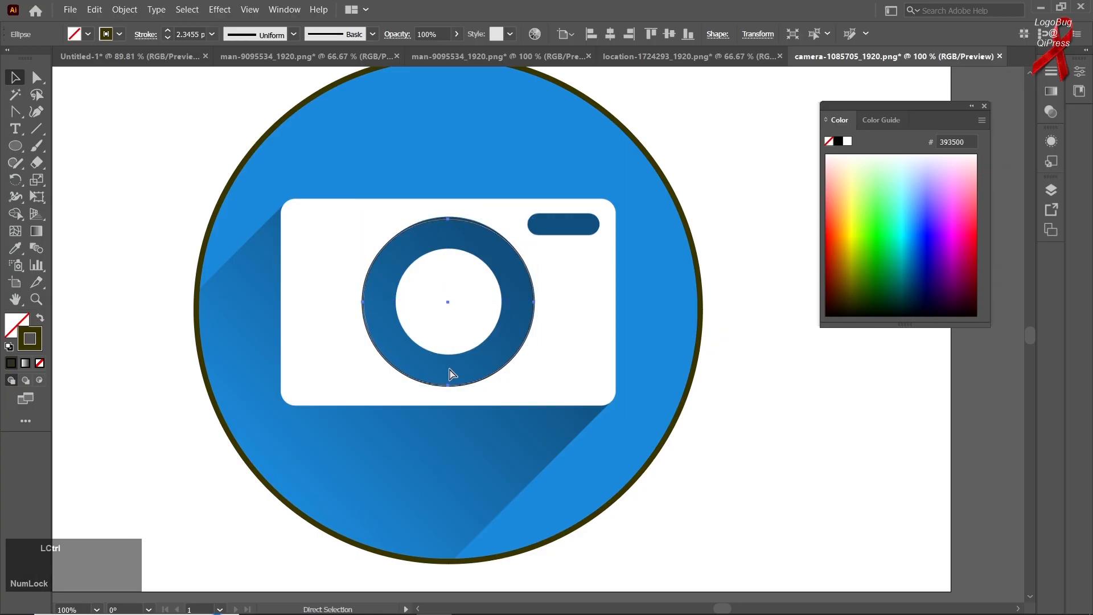
drag(534, 386, 502, 354)
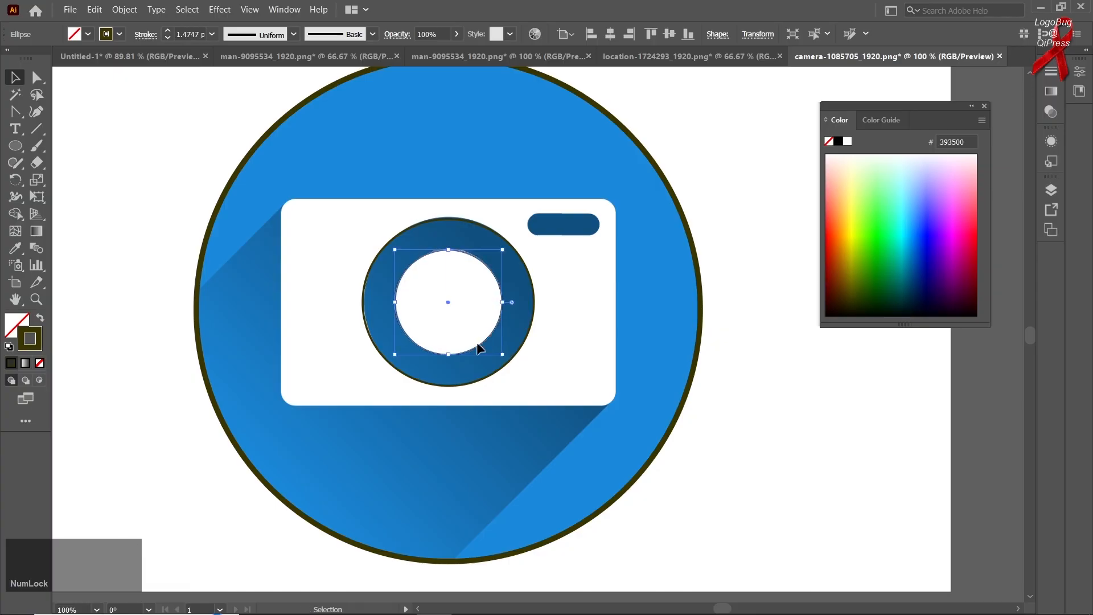
Draw a rounded rectangle over the white camera body and fit its corners to the reference.
right_click(15, 145)
click(68, 163)
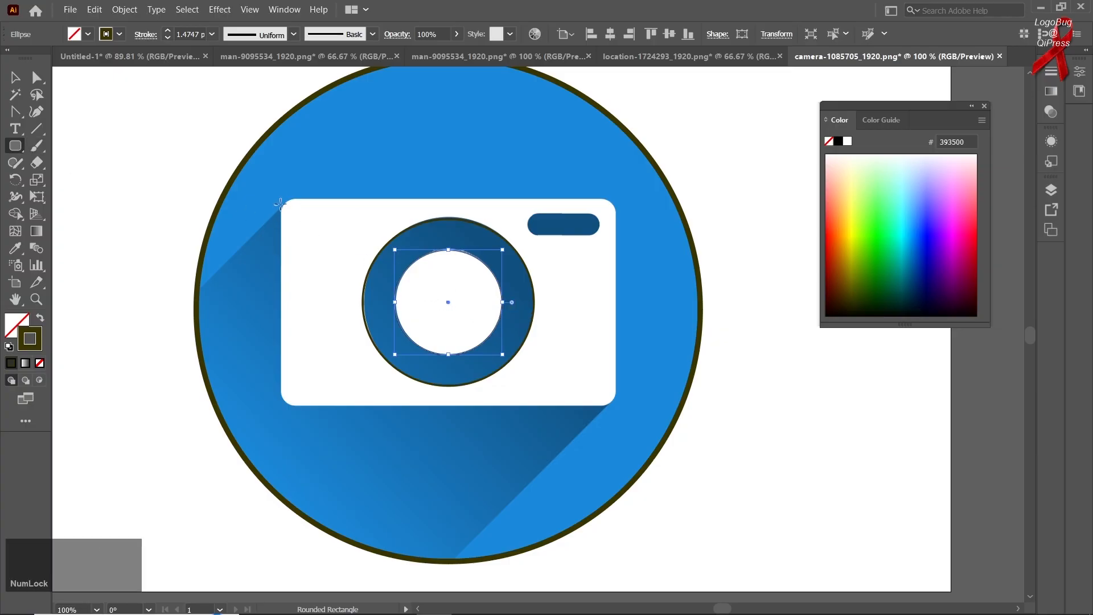
drag(284, 201, 612, 404)
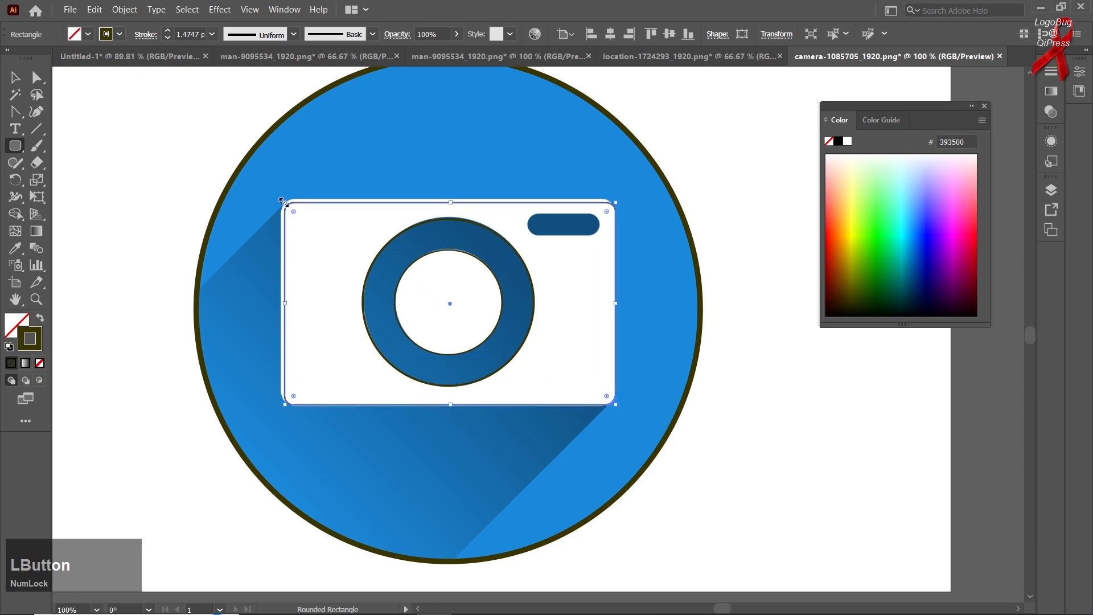
drag(285, 201, 282, 199)
Trace the small dark blue flash bar with a rounded rectangle and return to the Selection tool.
right_click(8, 142)
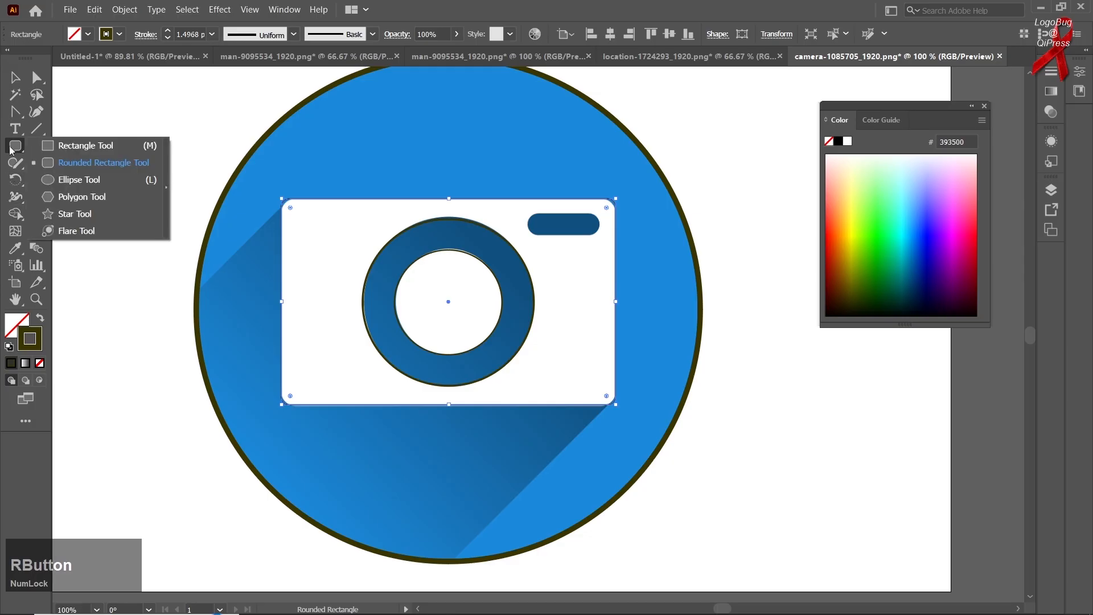
click(63, 161)
drag(528, 213, 598, 234)
click(19, 78)
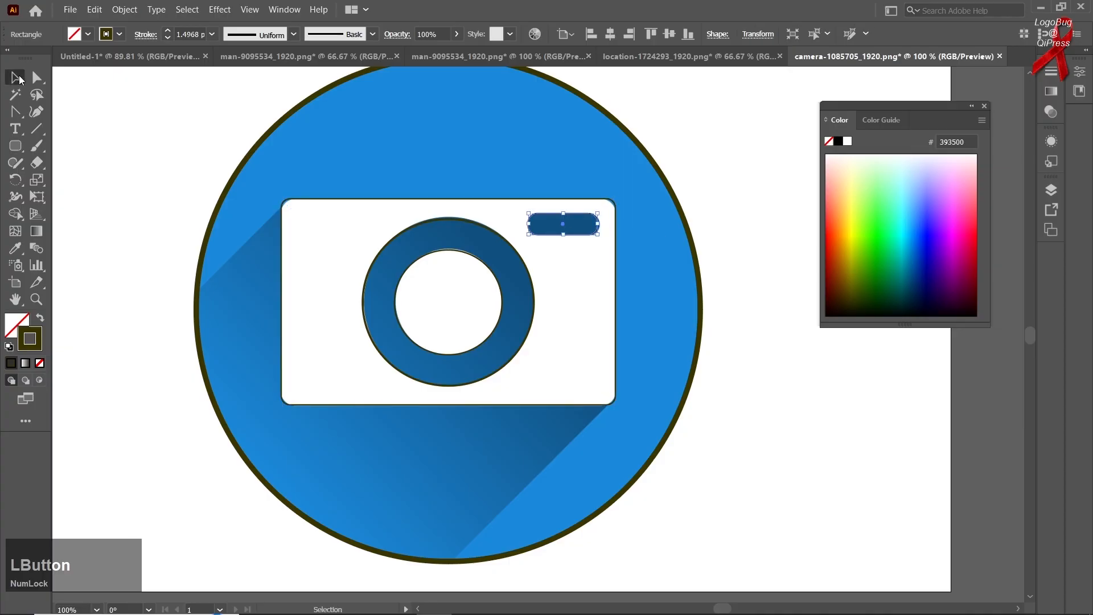
Select all the traced outlines together and move them to the right of the reference camera icon.
click(103, 122)
scroll(136, 156, down, 2)
drag(152, 164, 410, 332)
drag(353, 298, 662, 305)
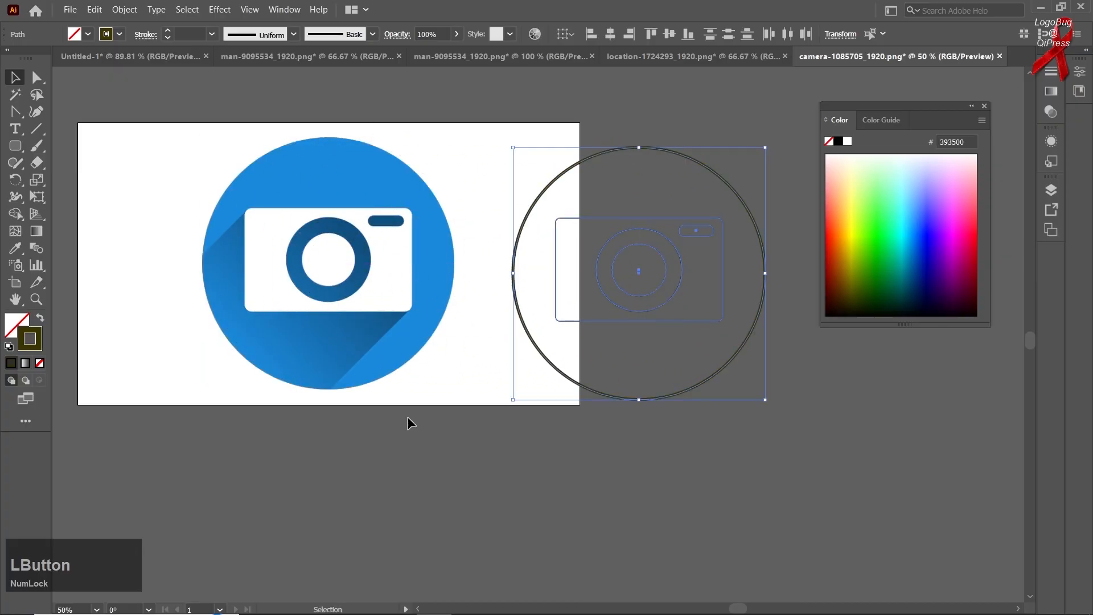
click(407, 419)
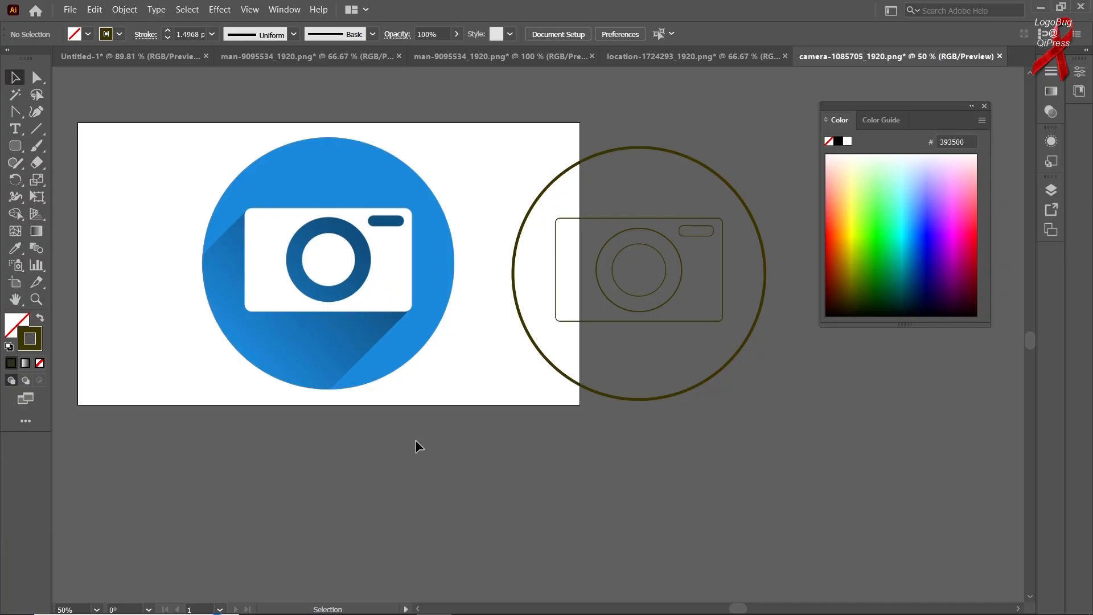
Draw a closed five-point Pen path around the long shadow, running diagonally across the camera body and outside the disc's lower left.
right_click(15, 111)
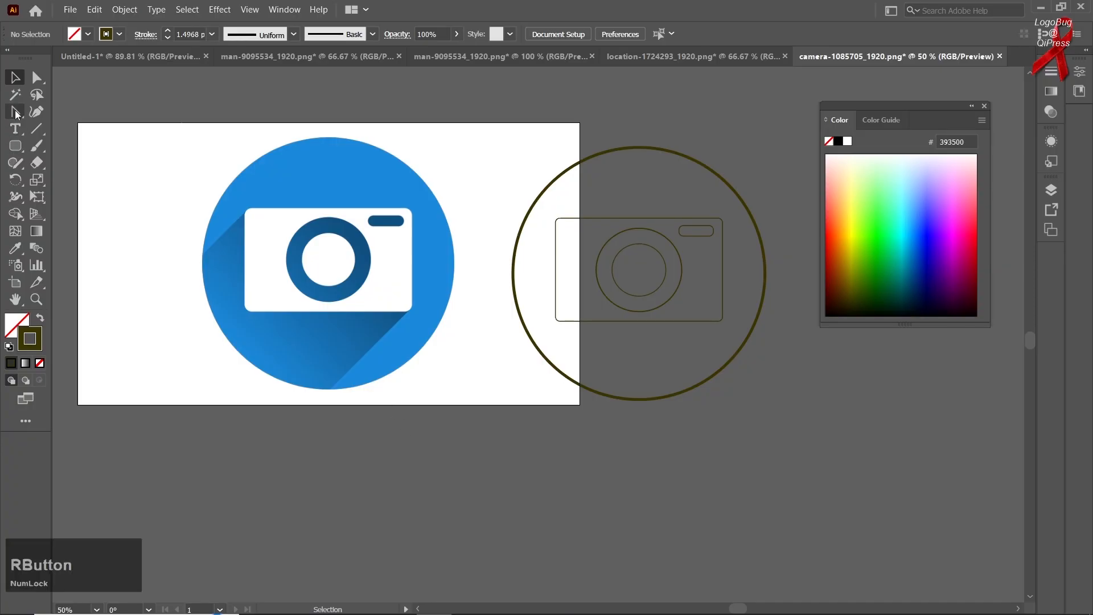
click(62, 112)
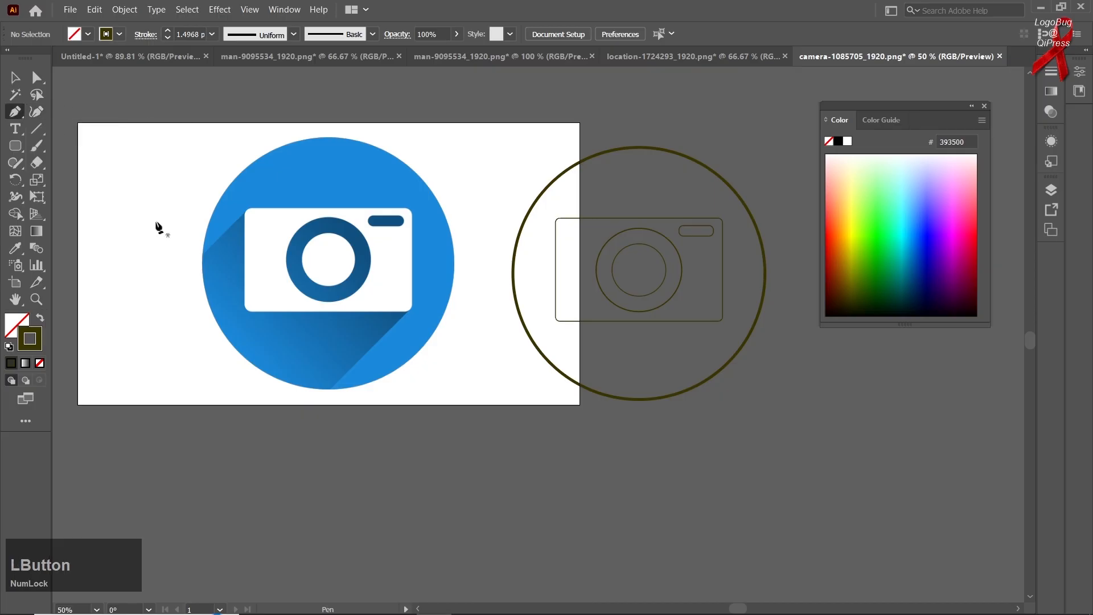
click(189, 263)
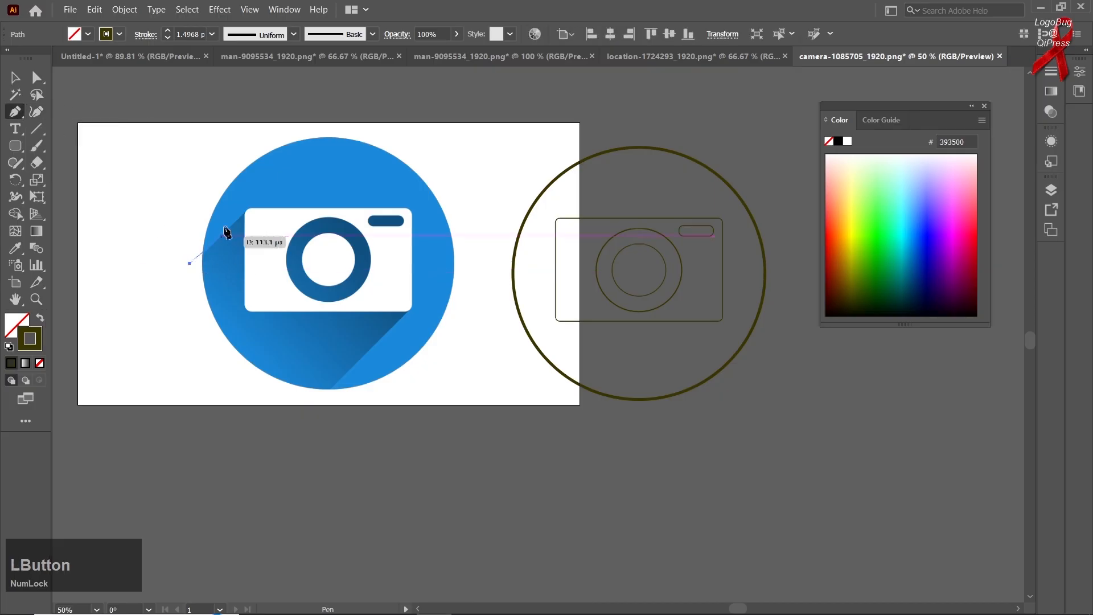
click(249, 209)
click(412, 308)
drag(327, 395, 164, 330)
click(154, 352)
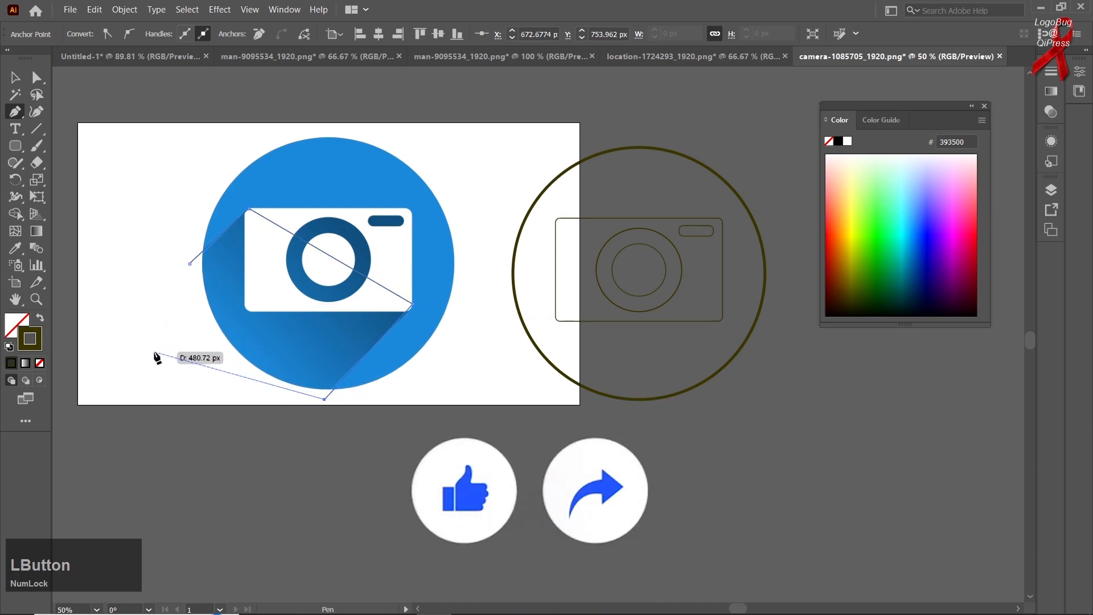
click(189, 263)
Fill the shadow shape with the blue sampled from the reference's shadow and return to the Selection tool.
click(15, 248)
click(281, 337)
key(v)
Send the shadow shape to the back and move it below the reference icon.
right_click(211, 310)
mouse_move(310, 542)
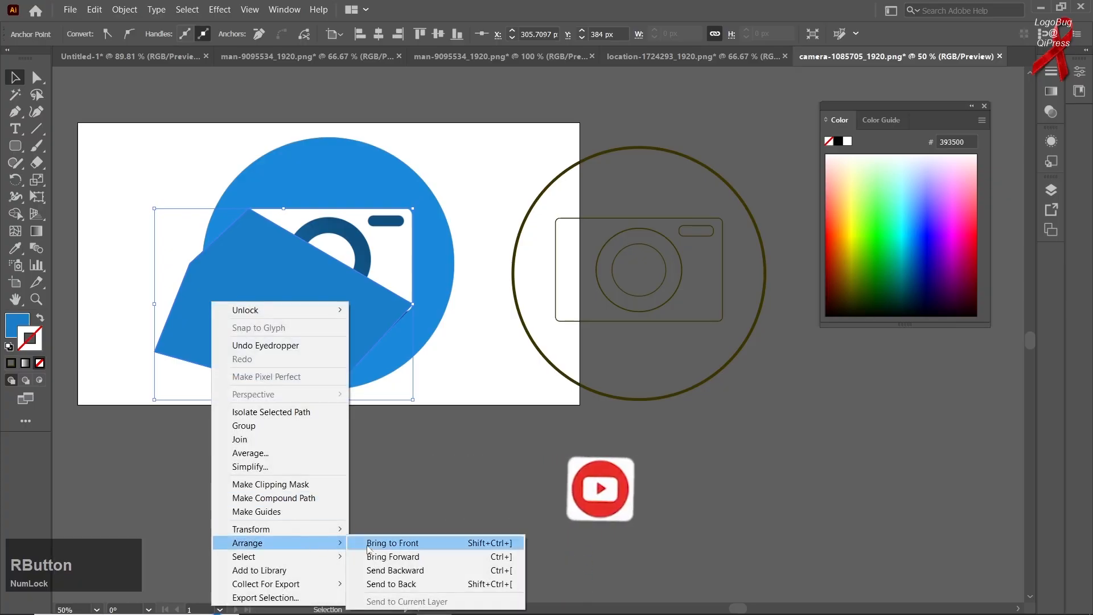
click(387, 585)
click(384, 547)
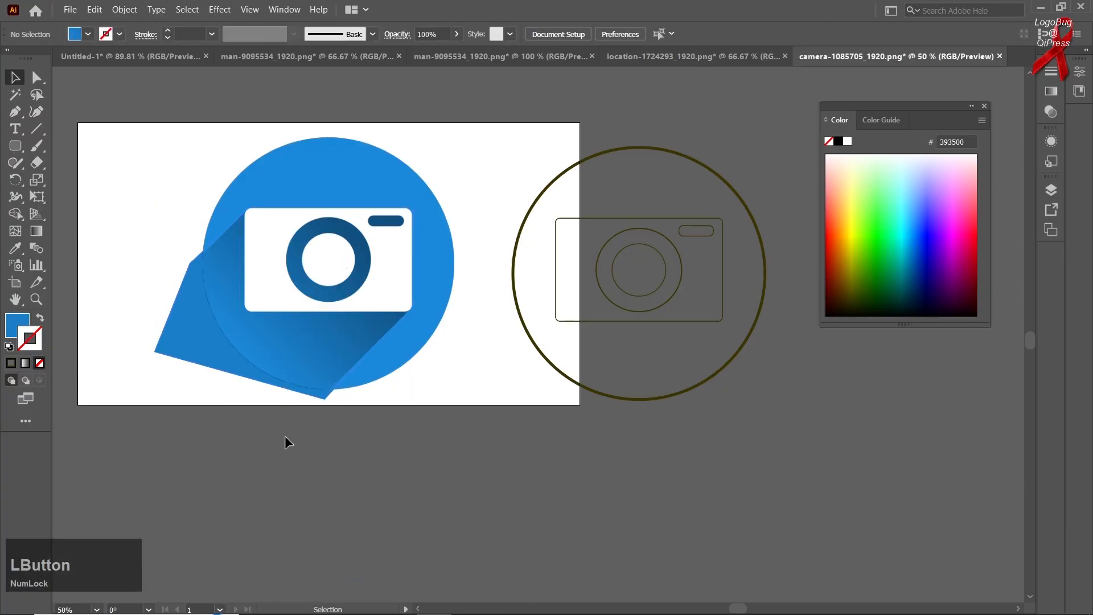
drag(202, 350, 208, 524)
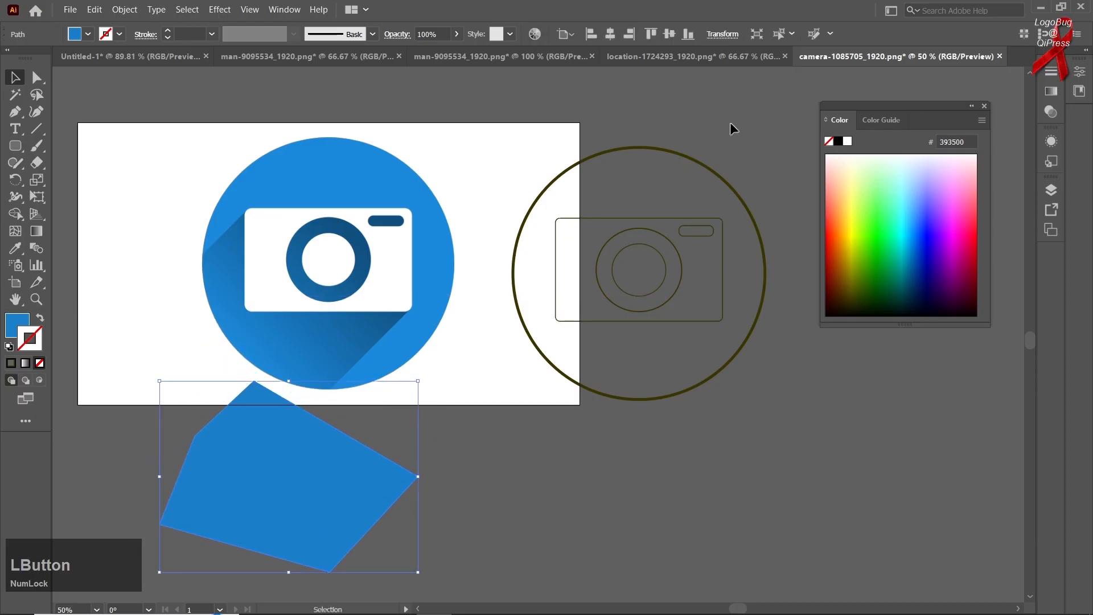
Move the blue shadow shape onto the traced outlines, aligning its corners with the camera body's upper-left and lower-right corners.
drag(732, 121, 608, 474)
click(610, 446)
drag(567, 151, 653, 165)
drag(765, 99, 532, 512)
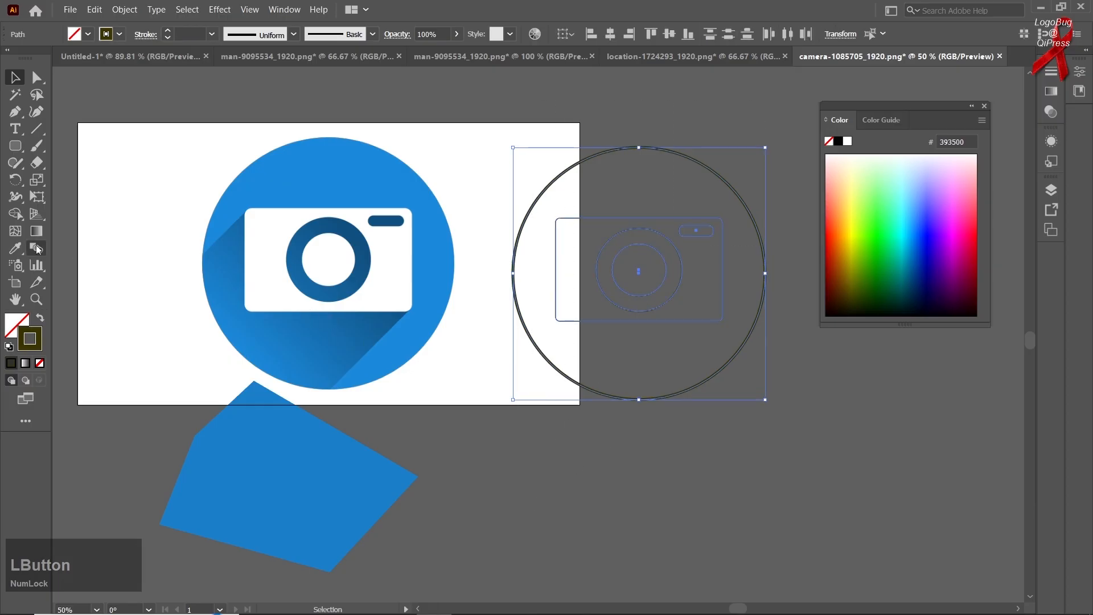
drag(230, 487, 533, 325)
click(507, 435)
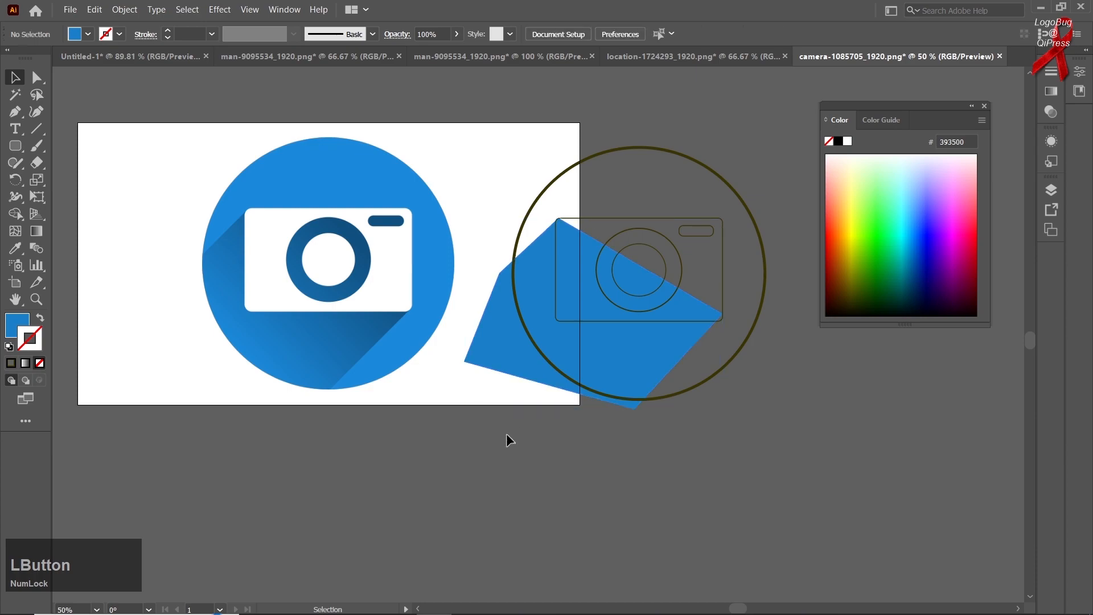
Scale the shadow shape slightly taller so it meets the camera body's lower-right corner and clears the disc's edge.
scroll(663, 287, up, 2)
click(701, 360)
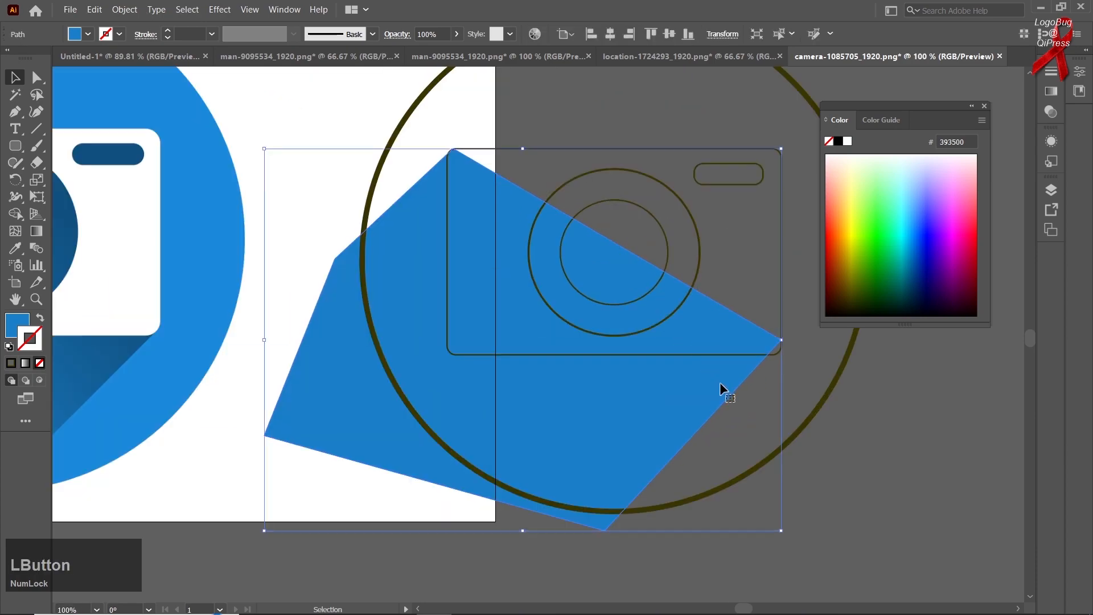
drag(785, 534, 779, 551)
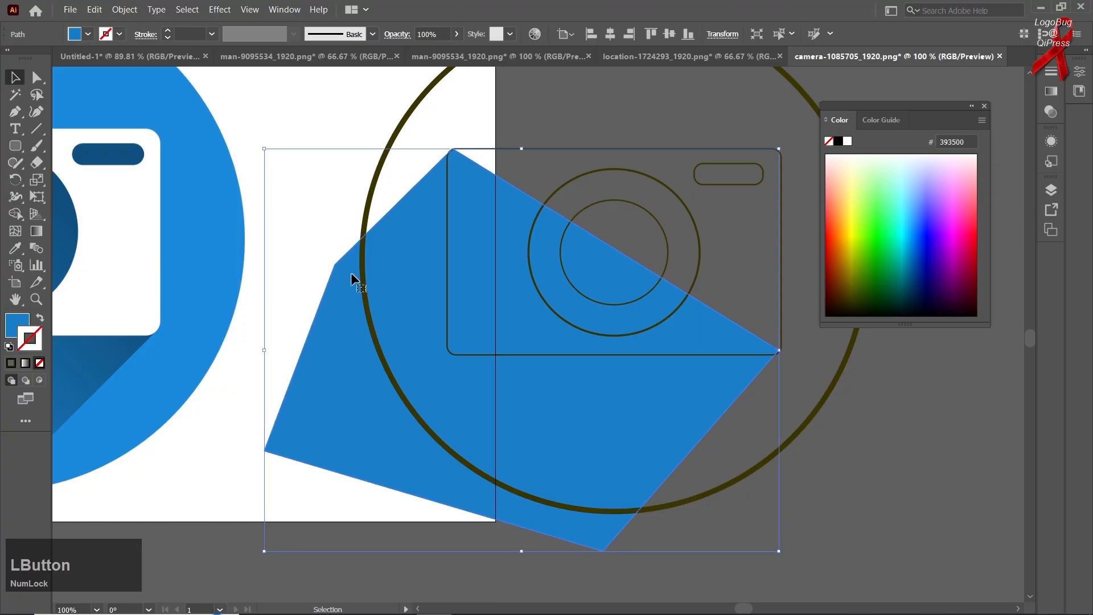
click(885, 521)
Select all the outlines together with the shadow and remove the shadow part outside the disc with the Shape Builder tool.
scroll(715, 425, down, 2)
drag(679, 340, 549, 275)
drag(474, 145, 425, 439)
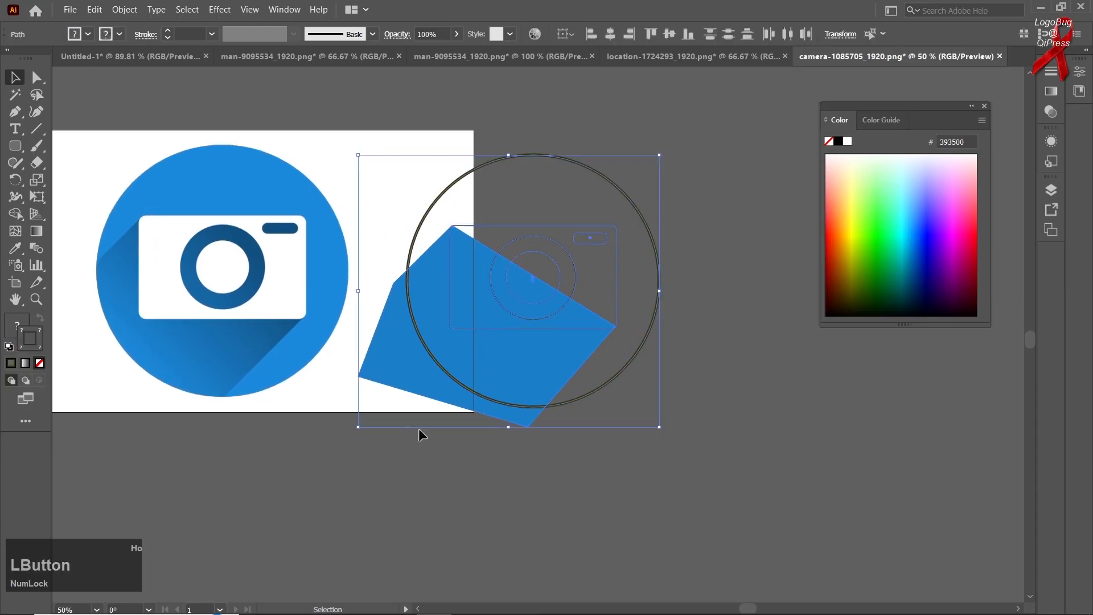
click(15, 214)
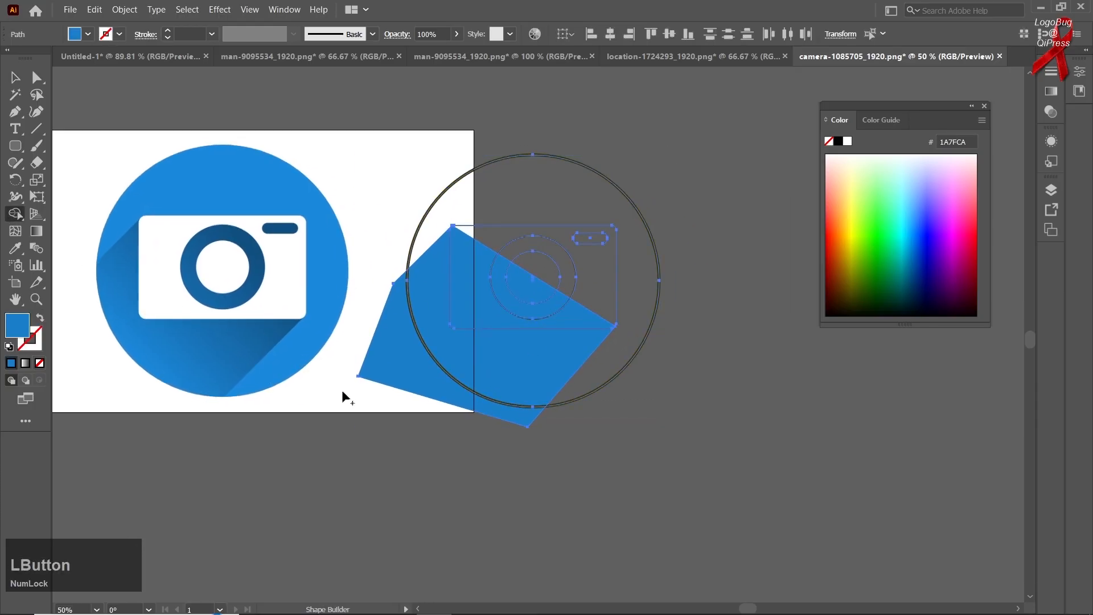
alt+click(383, 366)
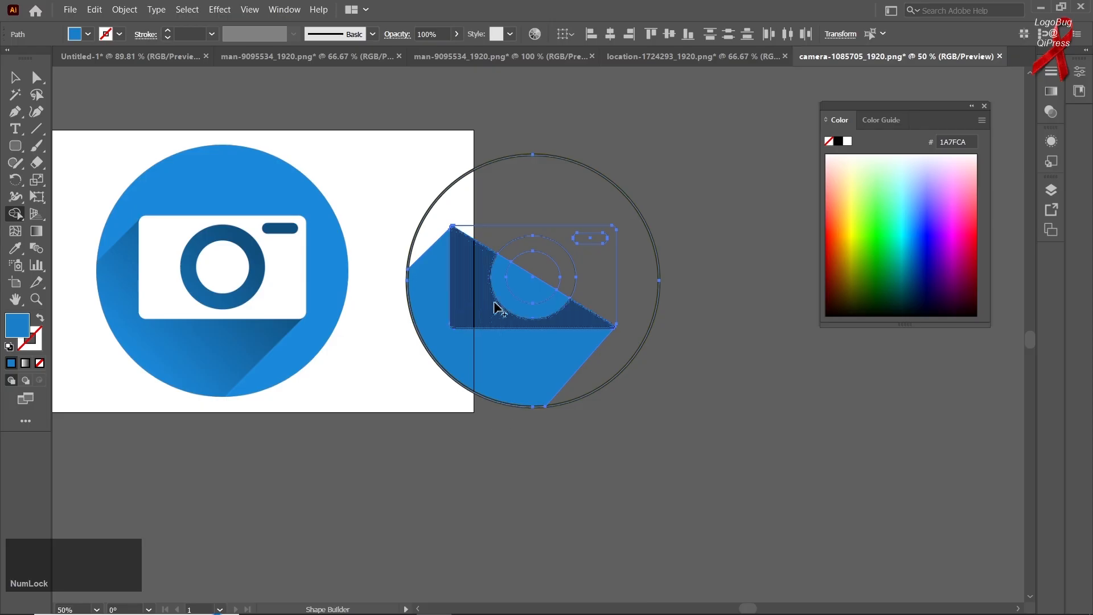
Merge the split regions into a camera body, lens ring, lens centre, viewfinder slot and background disc with the Shape Builder tool.
mouse_move(476, 271)
mouse_down()
mouse_move(510, 298)
mouse_move(598, 296)
mouse_up()
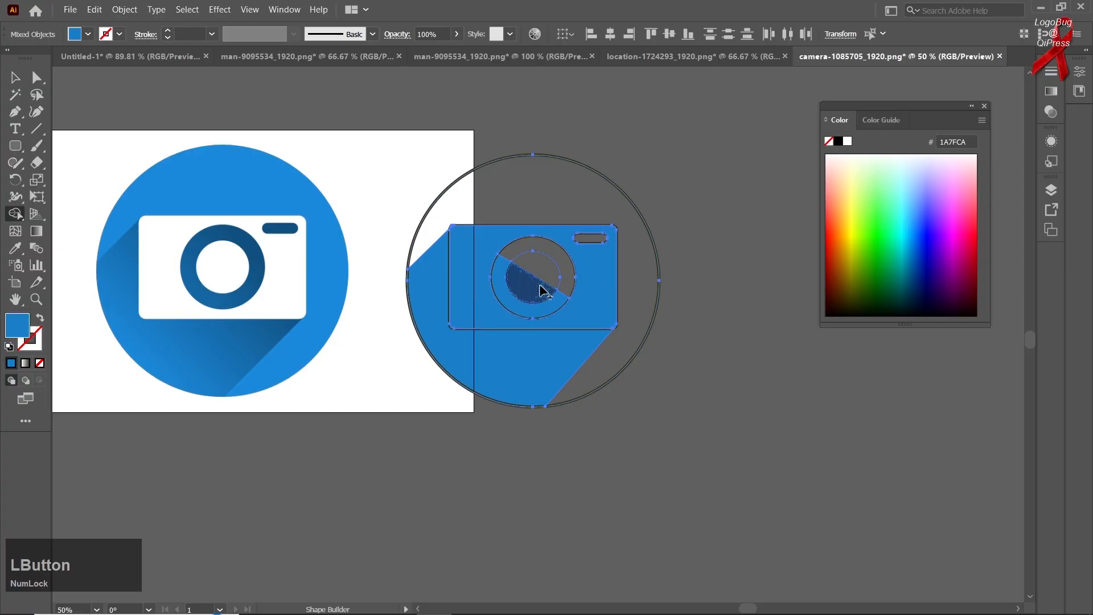
mouse_move(531, 267)
mouse_down()
mouse_move(531, 284)
mouse_move(501, 265)
mouse_up()
click(588, 236)
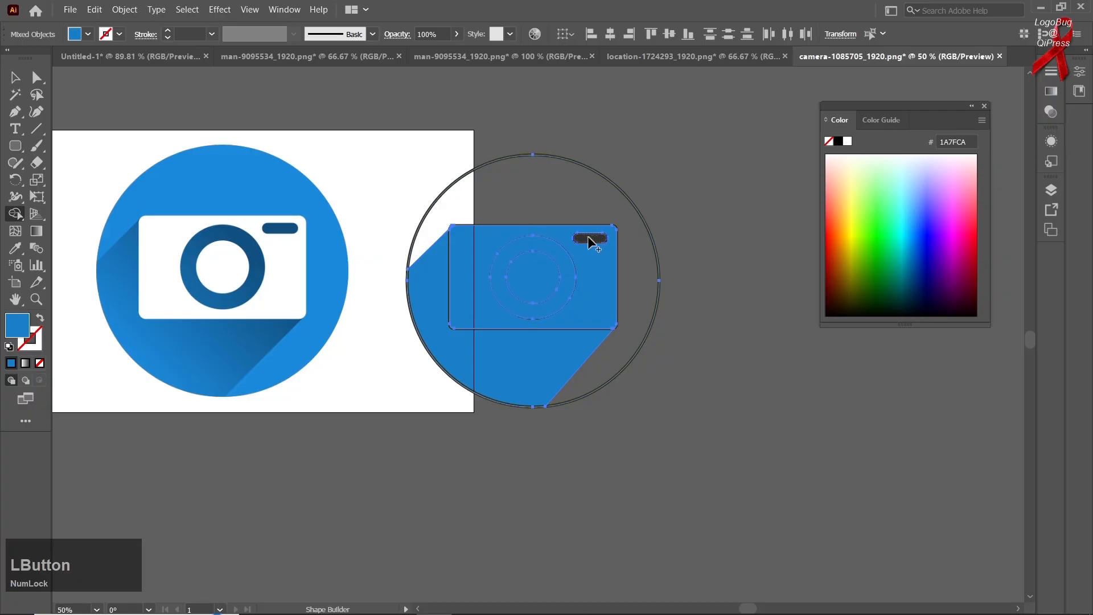
click(571, 186)
click(16, 78)
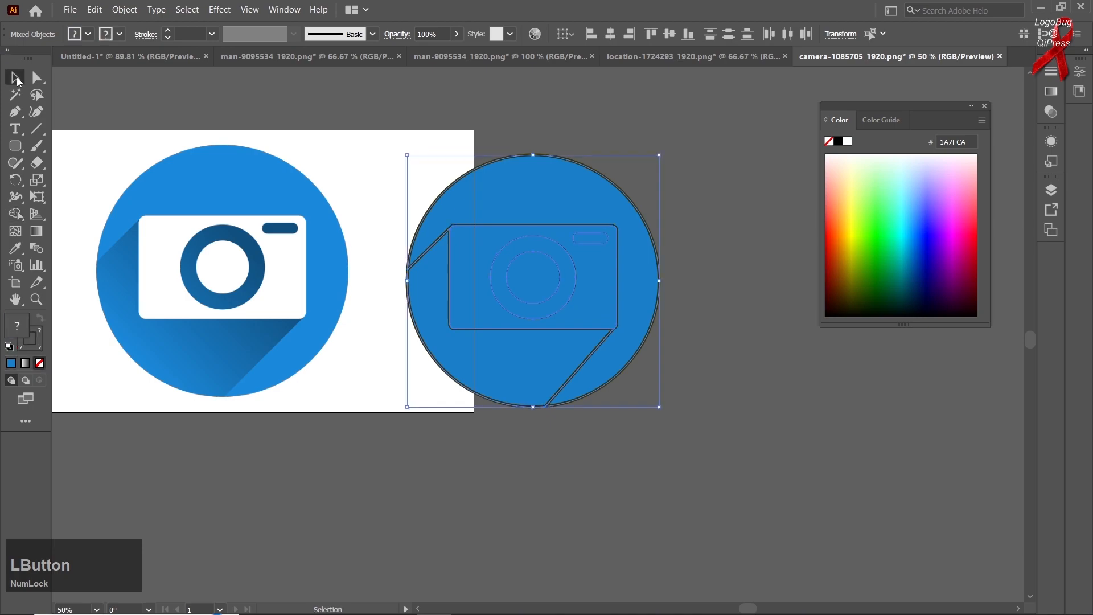
Remove the stroke from the rebuilt camera body shape.
click(505, 490)
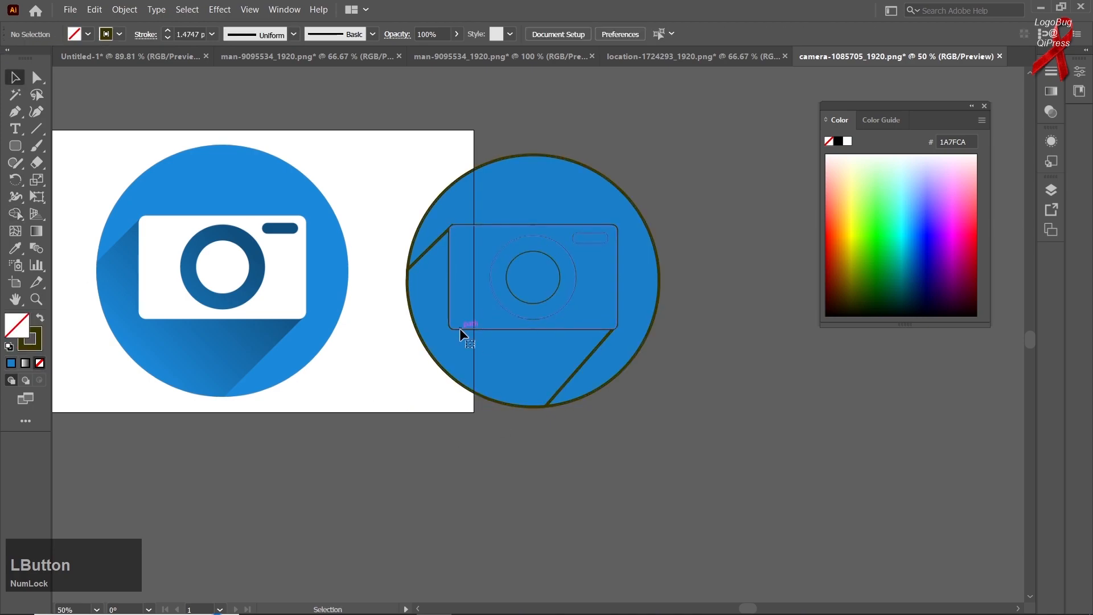
click(461, 333)
click(30, 344)
click(39, 365)
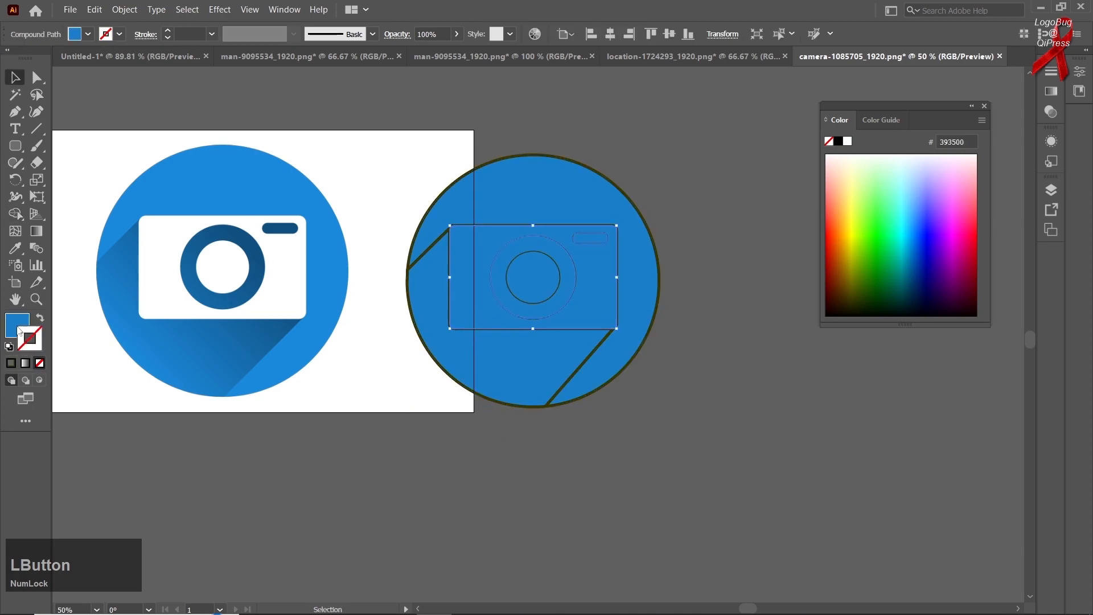
click(424, 257)
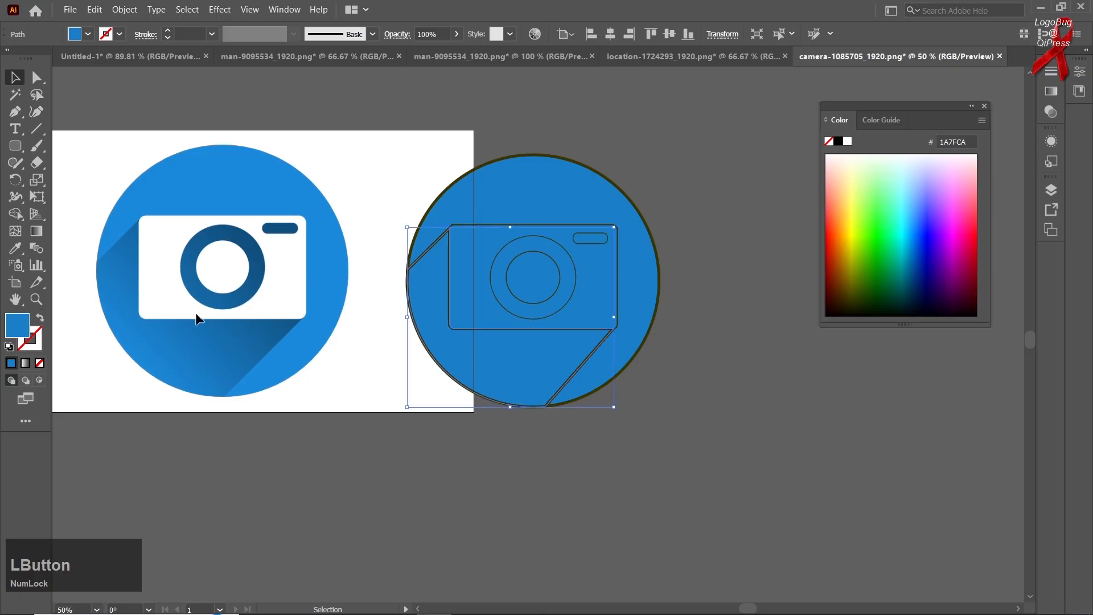
click(490, 498)
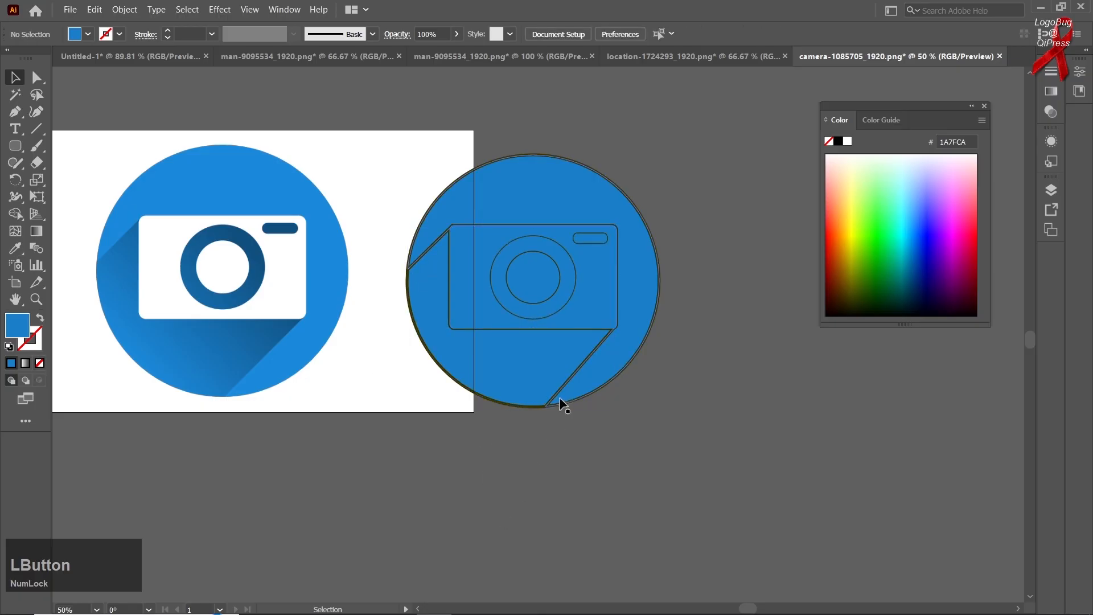
Undo the accidental move of the background disc and remove its stroke.
drag(562, 385, 612, 422)
key(ctrl+z)
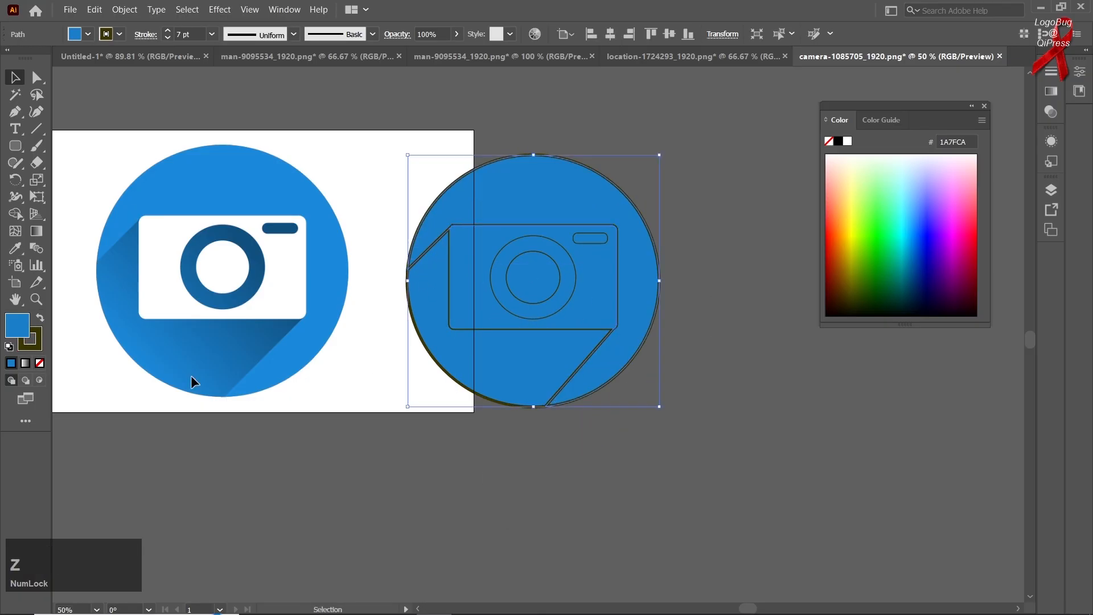
click(28, 342)
click(40, 362)
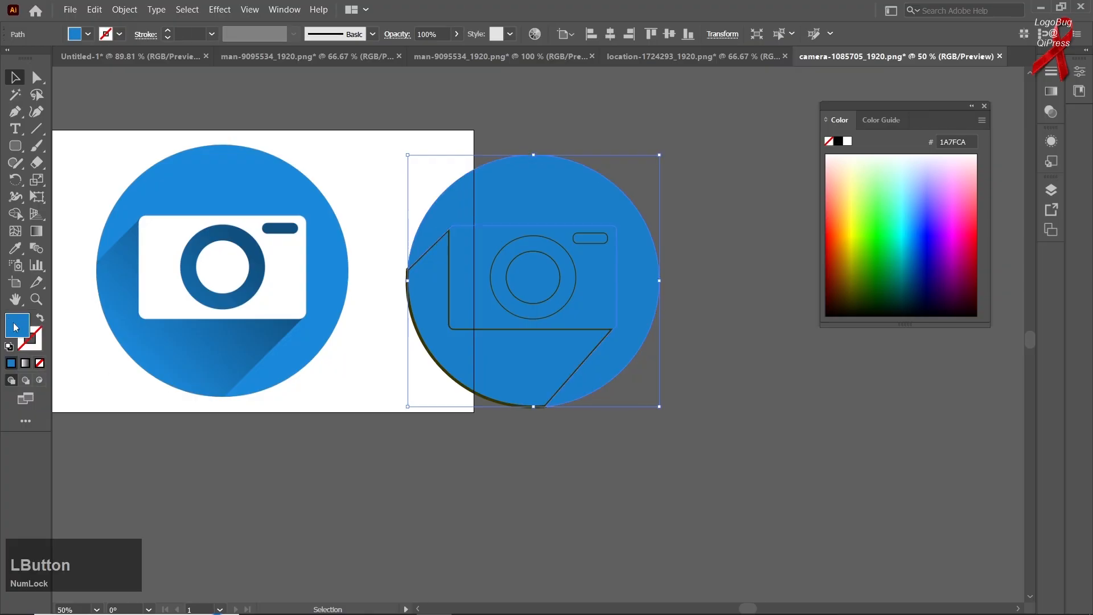
Remove the 7 pt stroke from the unfilled outline around the shadow and clear the selection.
click(442, 386)
click(471, 337)
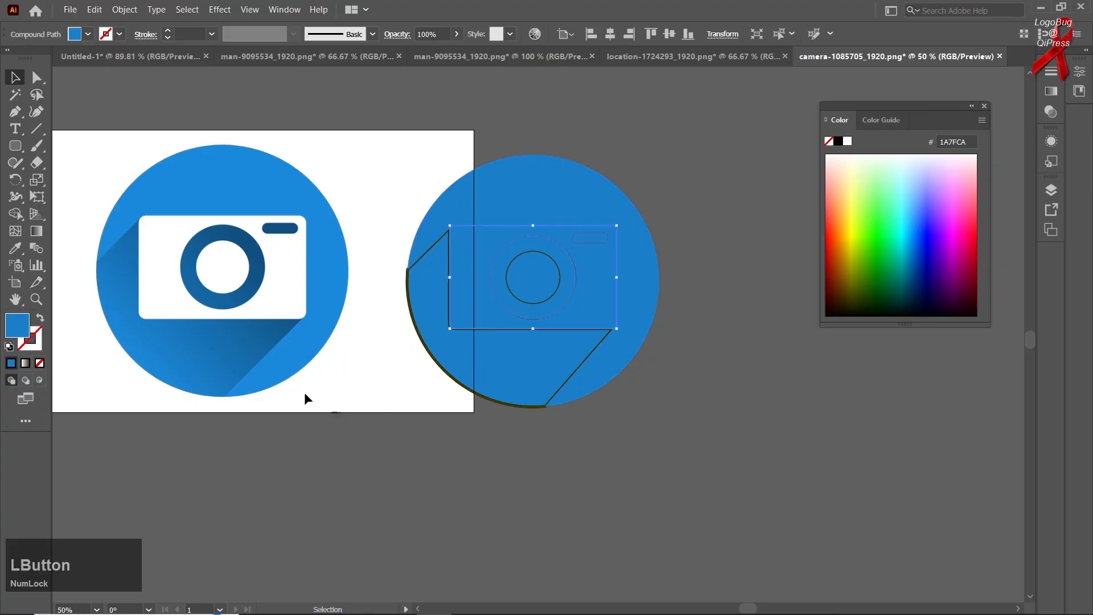
click(441, 370)
click(445, 373)
click(30, 346)
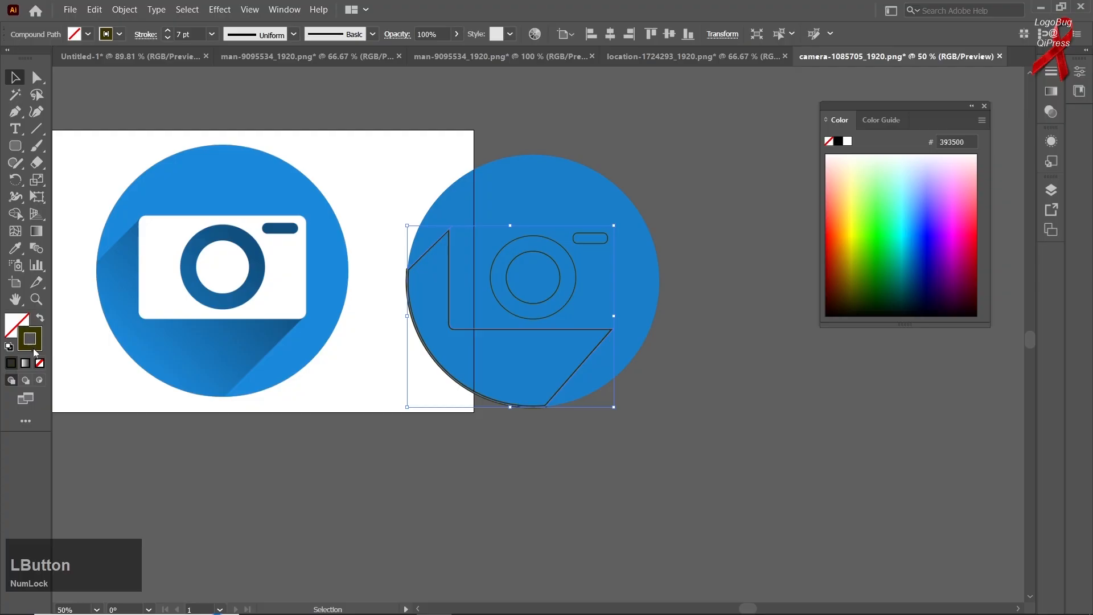
click(39, 363)
click(211, 426)
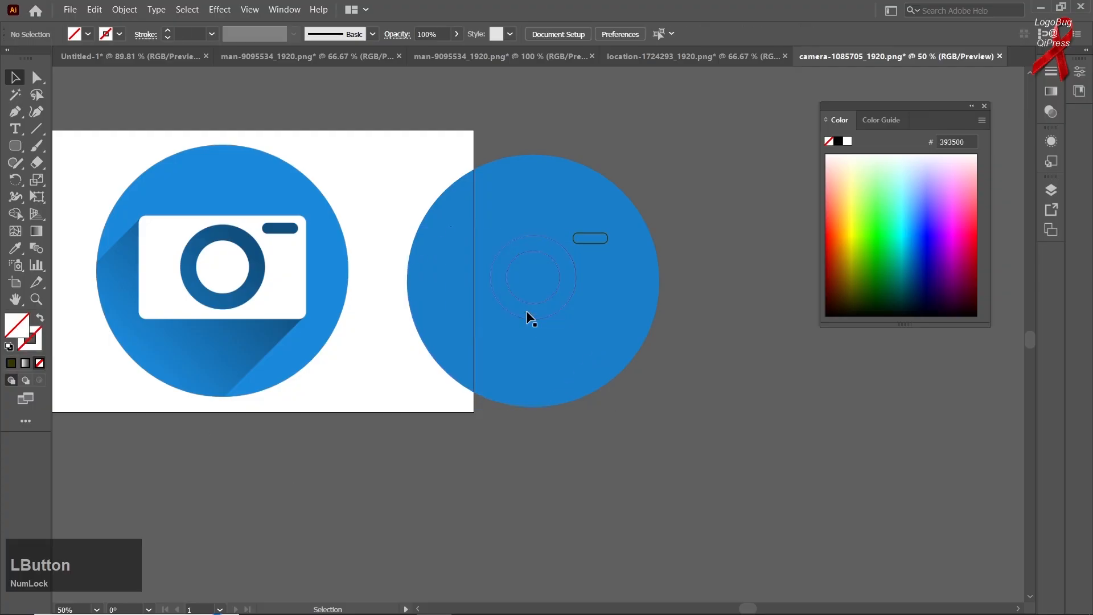
Fill the lens centre with the reference's white and the lens ring with its dark blue, 136098.
click(529, 308)
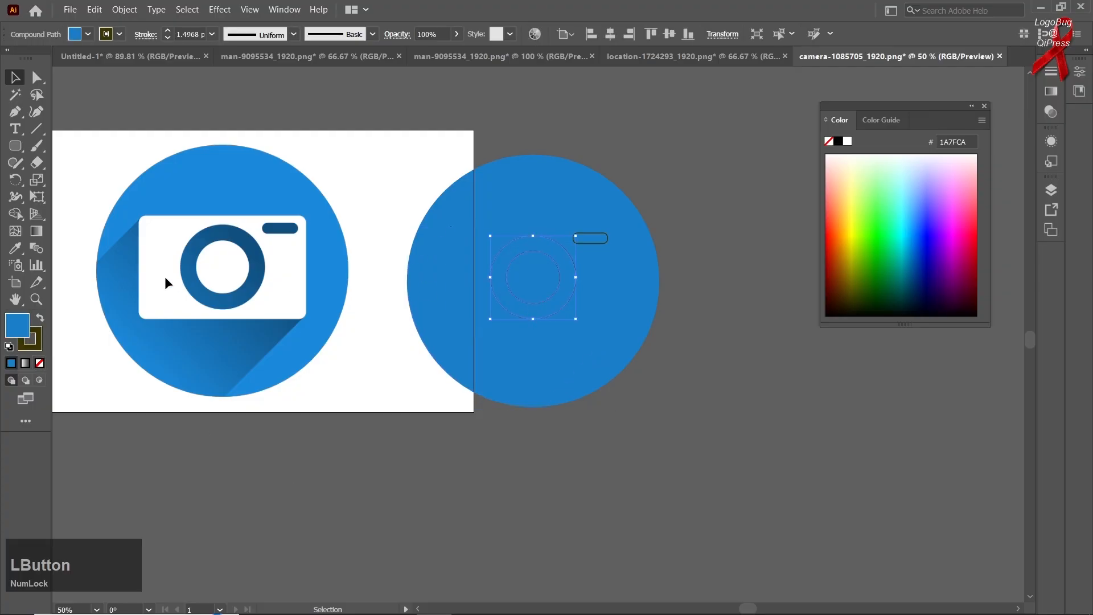
key(i)
click(225, 264)
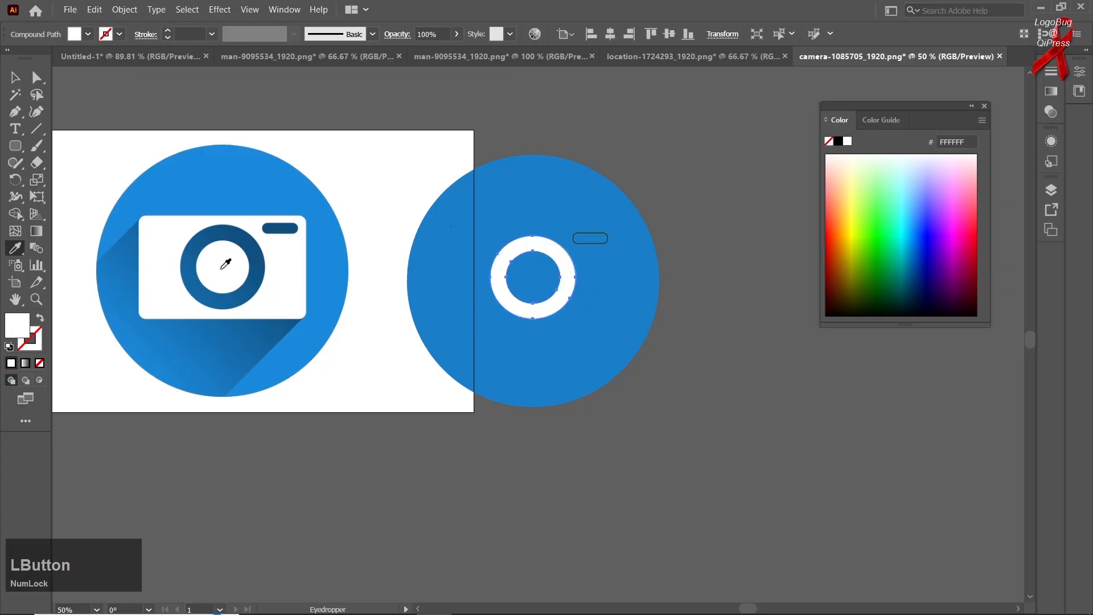
ctrl+click(518, 271)
click(232, 267)
ctrl+click(520, 312)
click(239, 288)
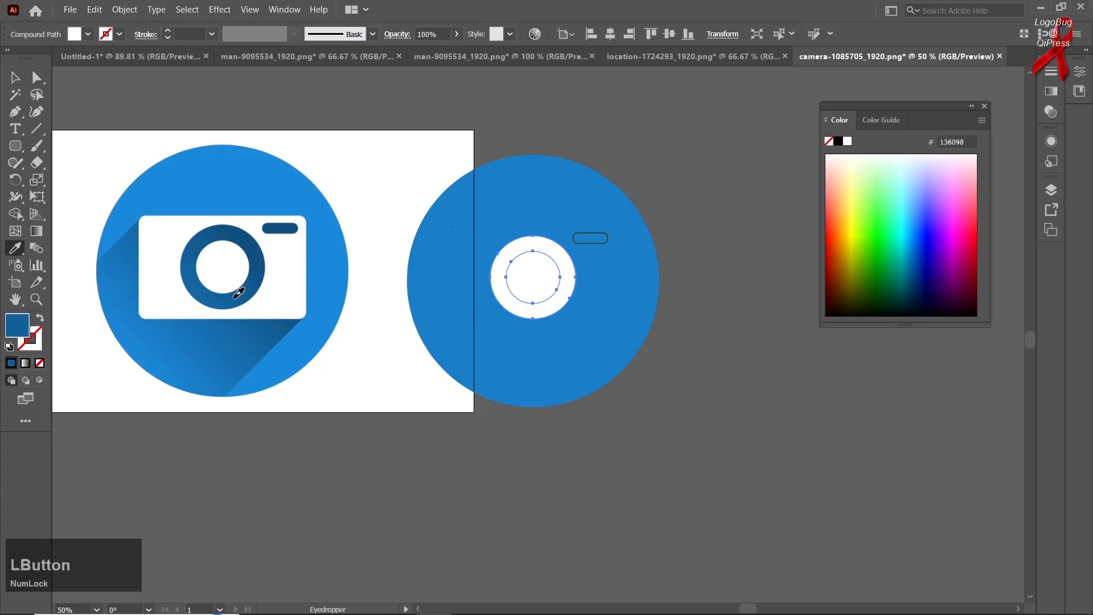
Fill the shadow with the darker blue sampled from the reference's shadow and the camera body with its white.
ctrl+click(450, 351)
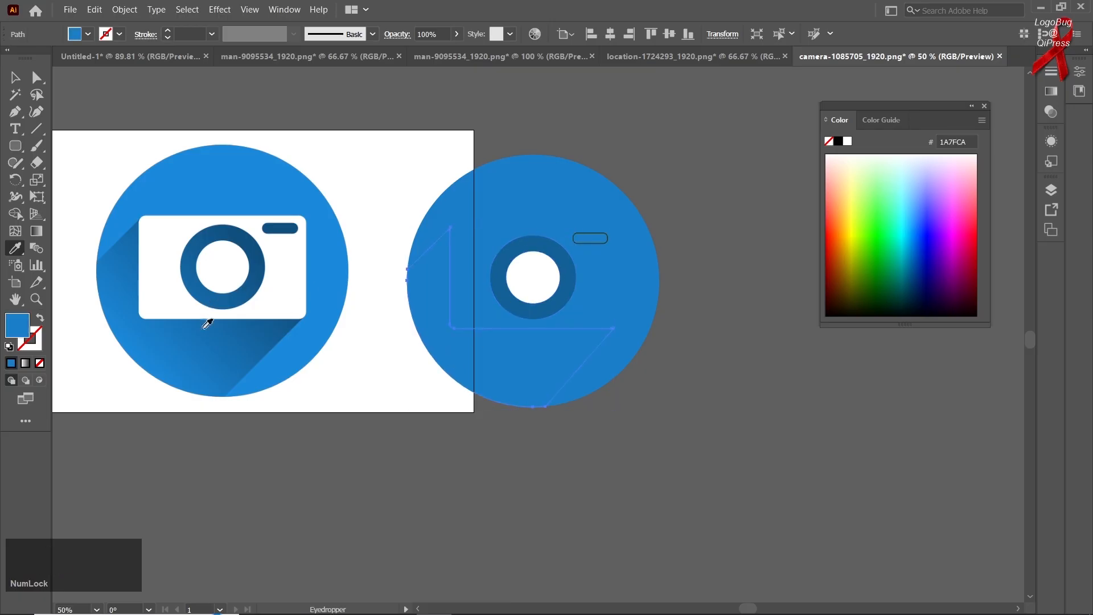
click(210, 347)
ctrl+click(462, 247)
click(176, 273)
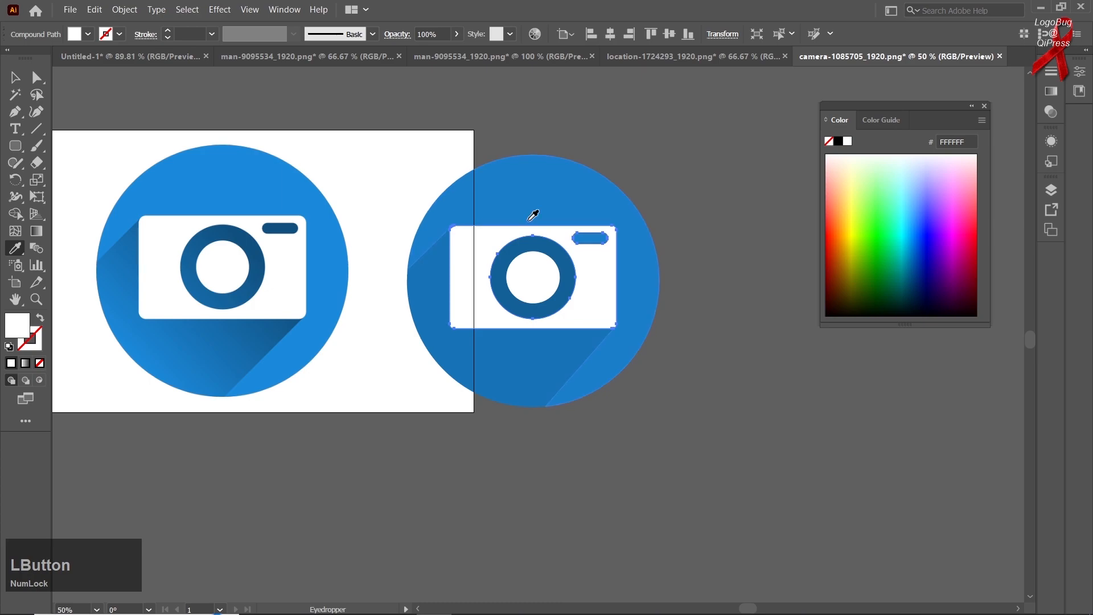
click(15, 77)
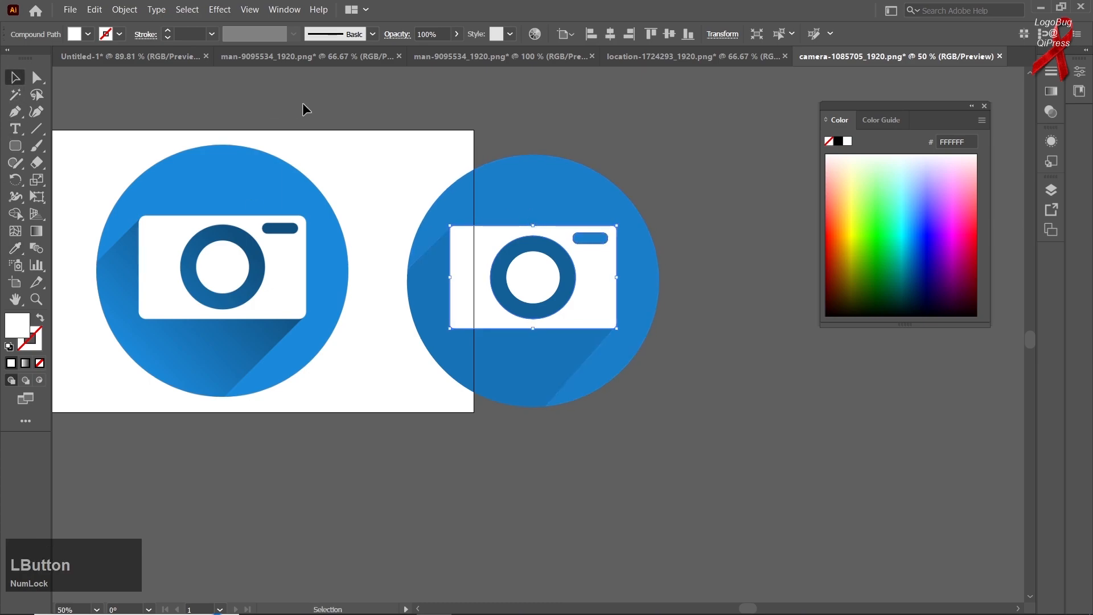
click(303, 108)
Fill the viewfinder slot with the dark blue 10507F sampled from the reference's slot and clear the selection.
click(577, 238)
click(15, 248)
click(277, 223)
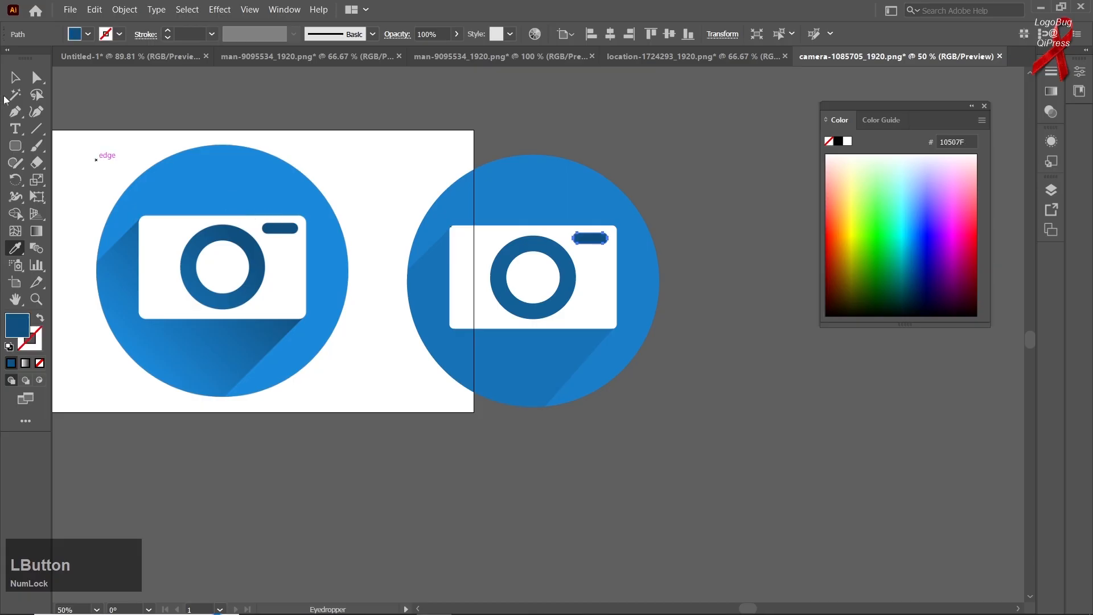
click(13, 78)
click(334, 134)
key(space)
drag(476, 304, 561, 317)
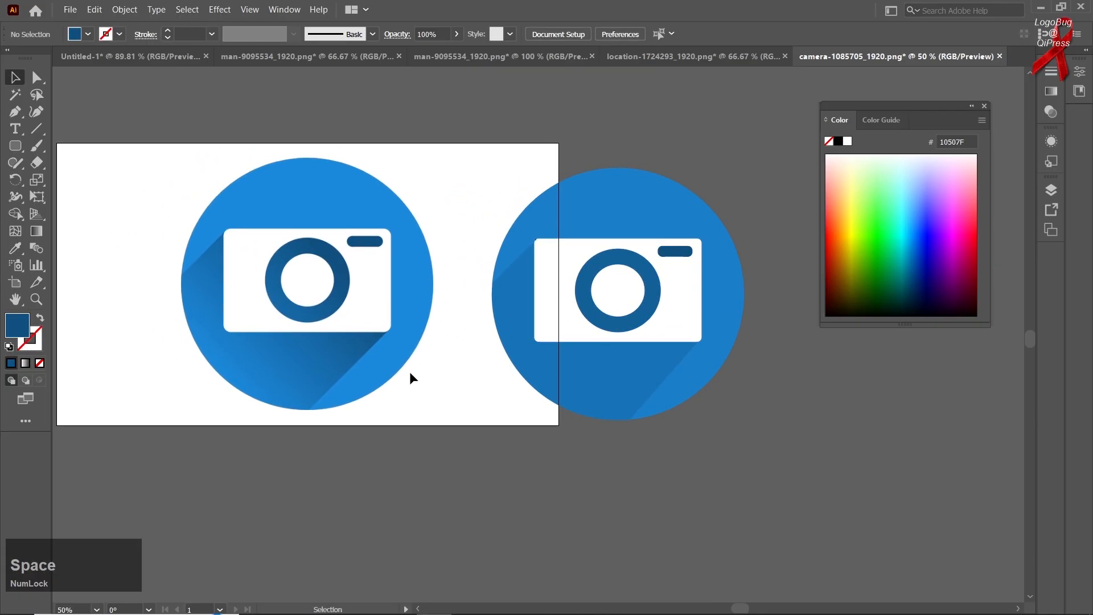
Delete the rebuilt camera icon, then unlock the reference image and delete it as well.
click(639, 257)
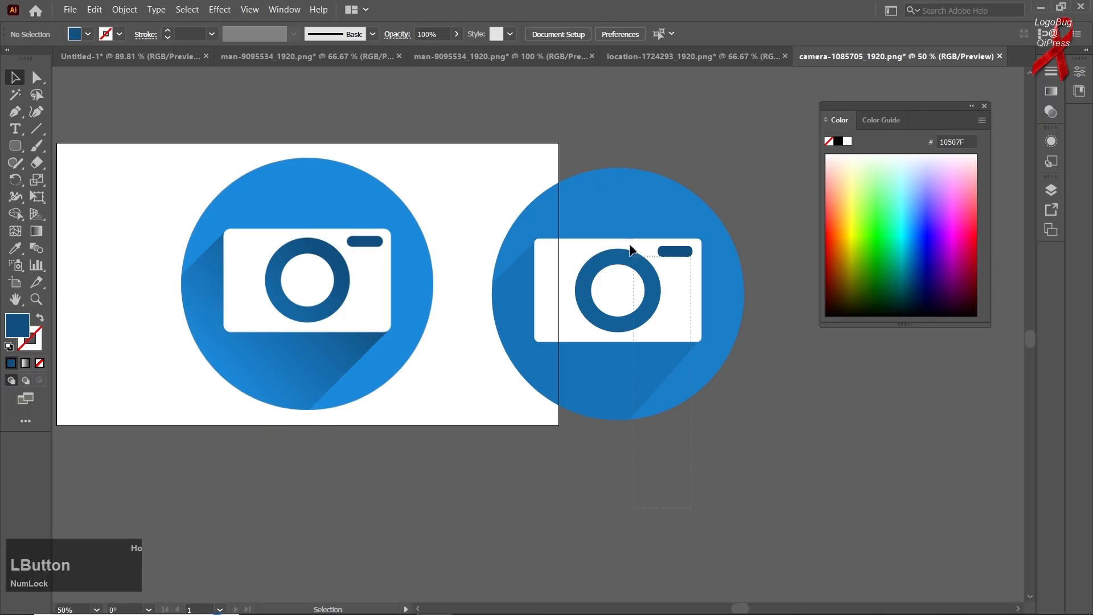
key(Delete)
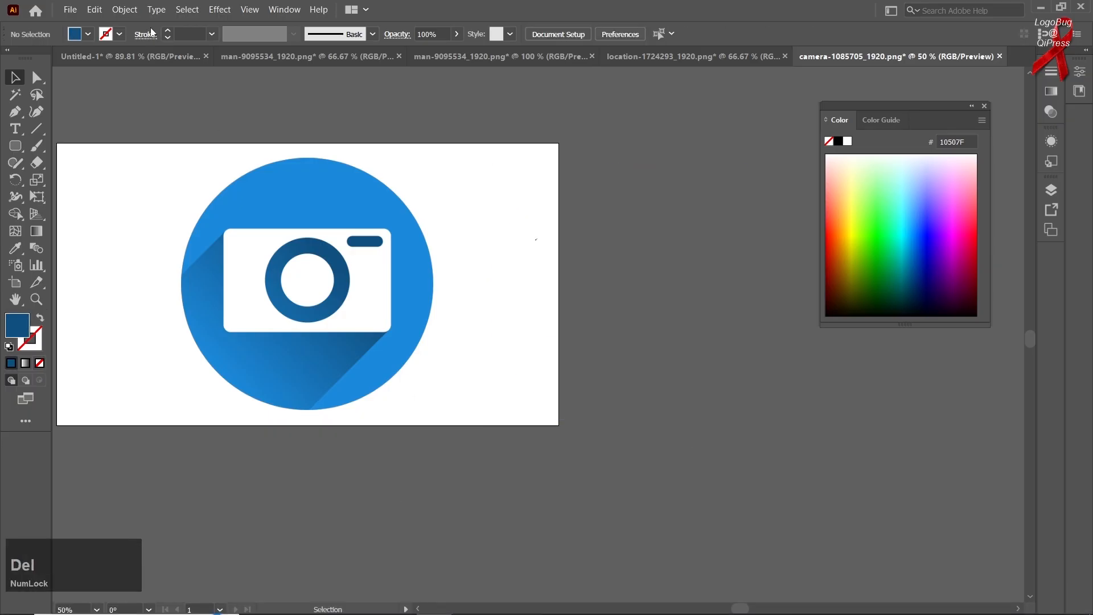
click(126, 6)
click(173, 110)
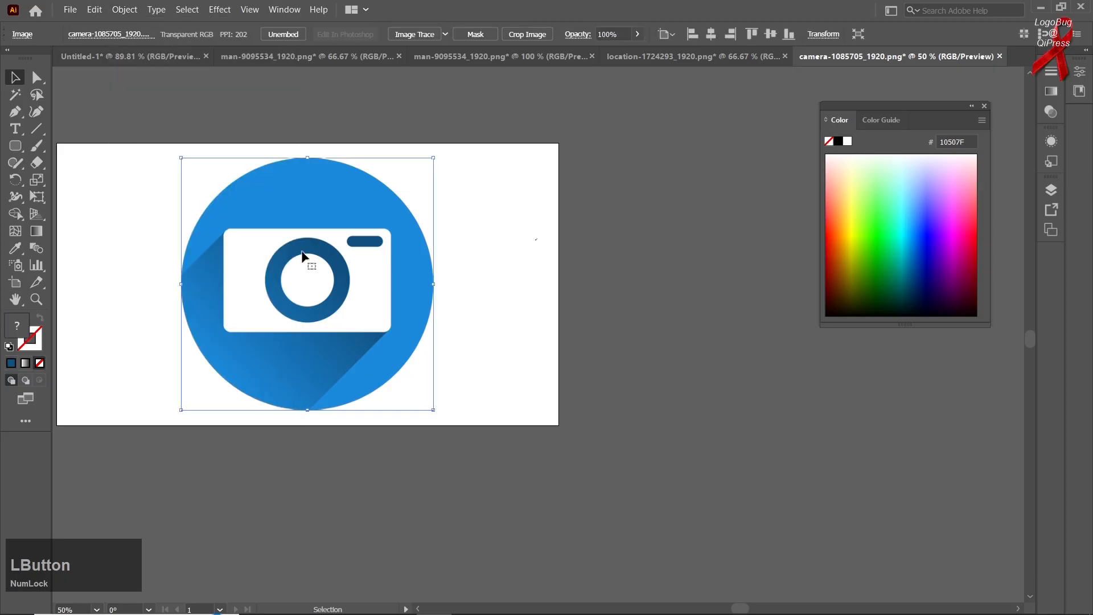
key(Delete)
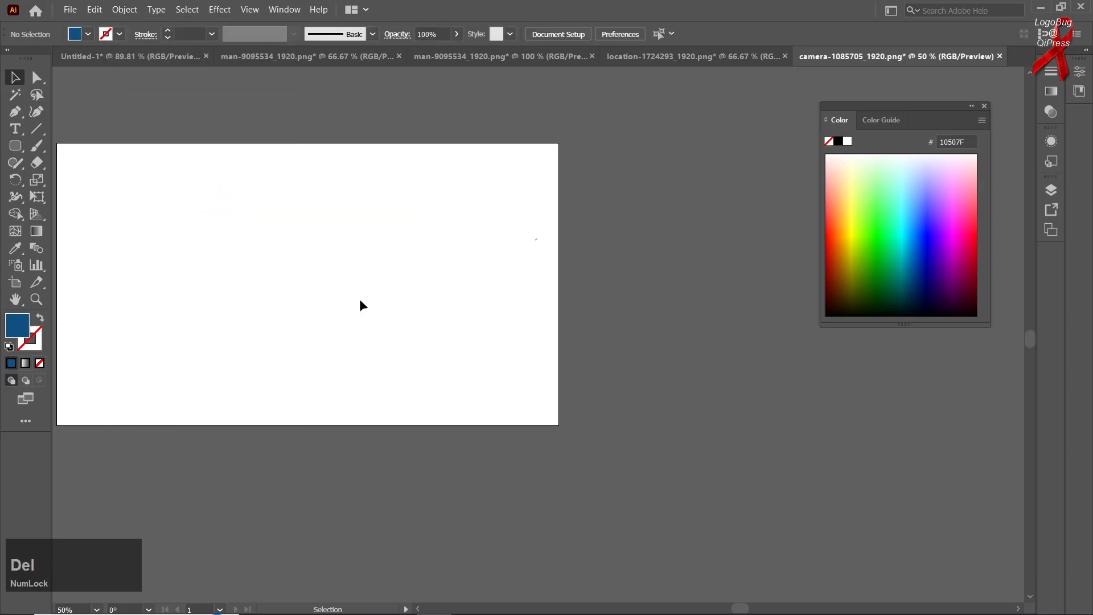
Draw a small ellipse with the Ellipse tool on the emptied artboard.
drag(324, 316, 419, 330)
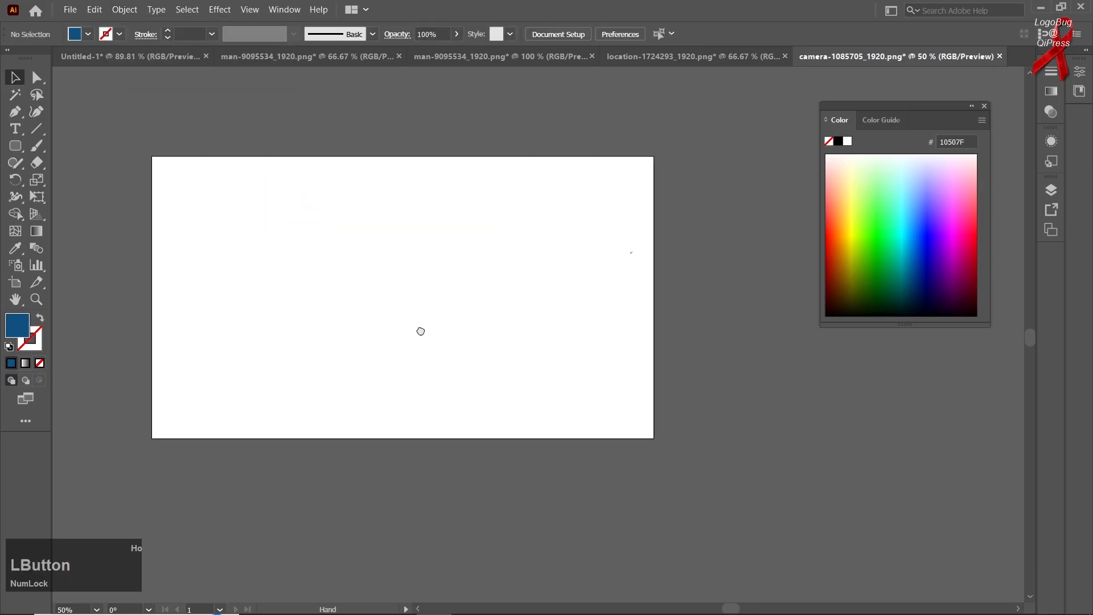
right_click(16, 147)
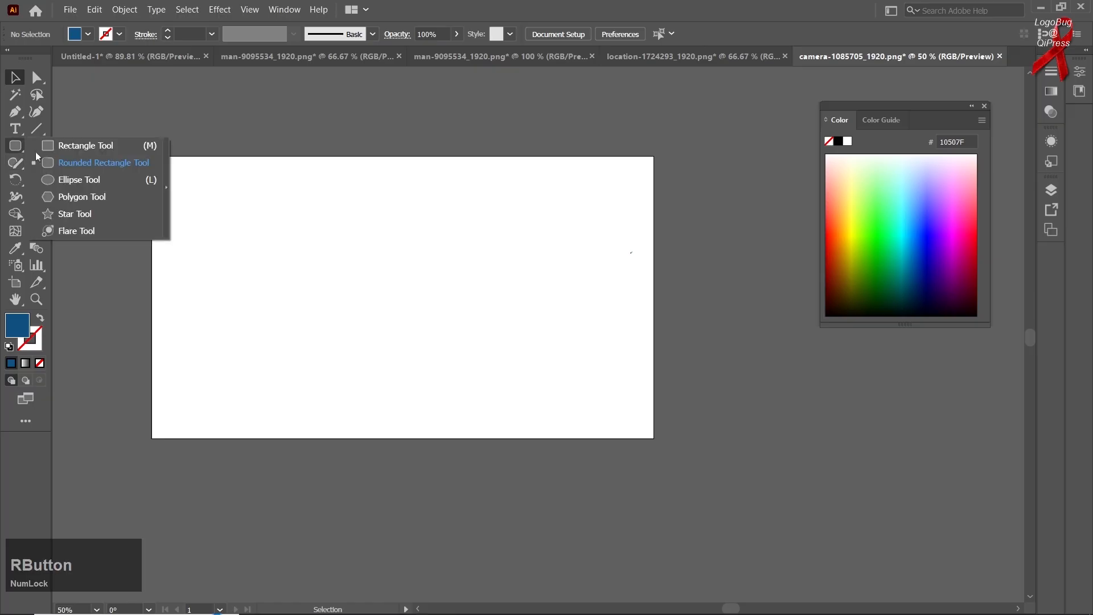
click(63, 178)
drag(257, 288, 301, 325)
Undo the ellipse, the unlocking and both deletions to restore the two camera icons, and clear the selection.
key(ctrl+z)
key(ctrl+z)
key(ctrl+z)
key(ctrl+z)
click(356, 318)
click(581, 325)
click(15, 76)
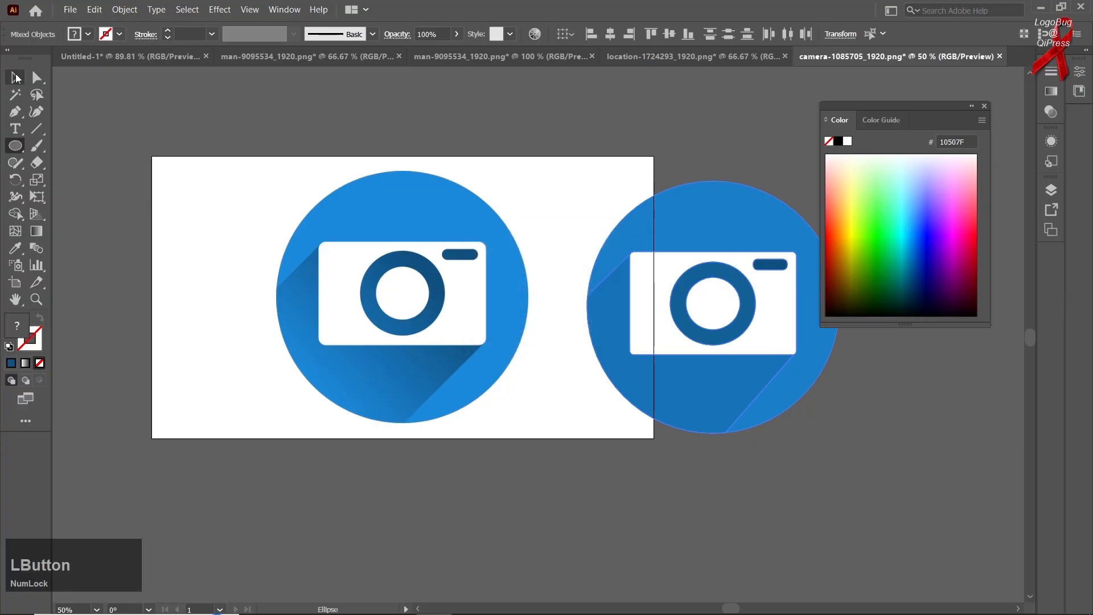
click(207, 190)
drag(325, 258, 225, 251)
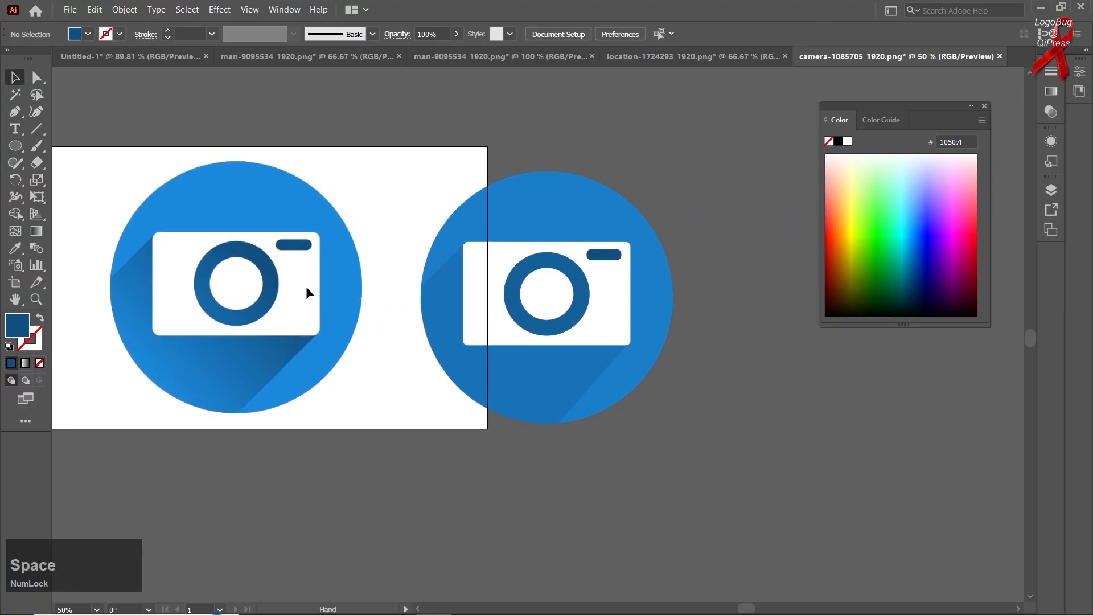
Recolour the rebuilt icon's background circle to green 1BC91B.
click(514, 207)
double_click(16, 328)
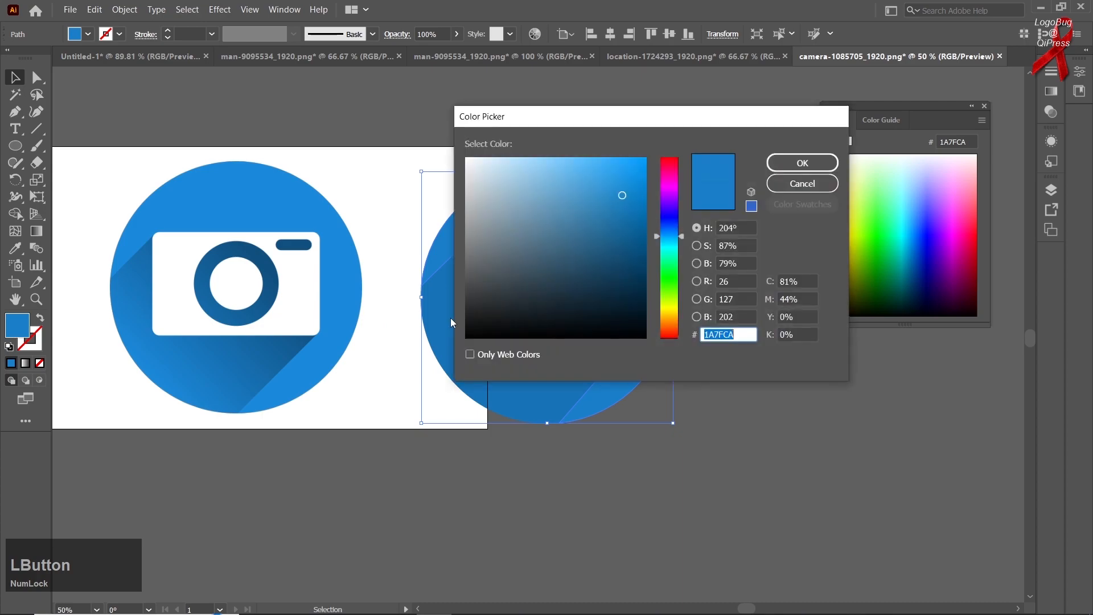
drag(679, 213, 670, 279)
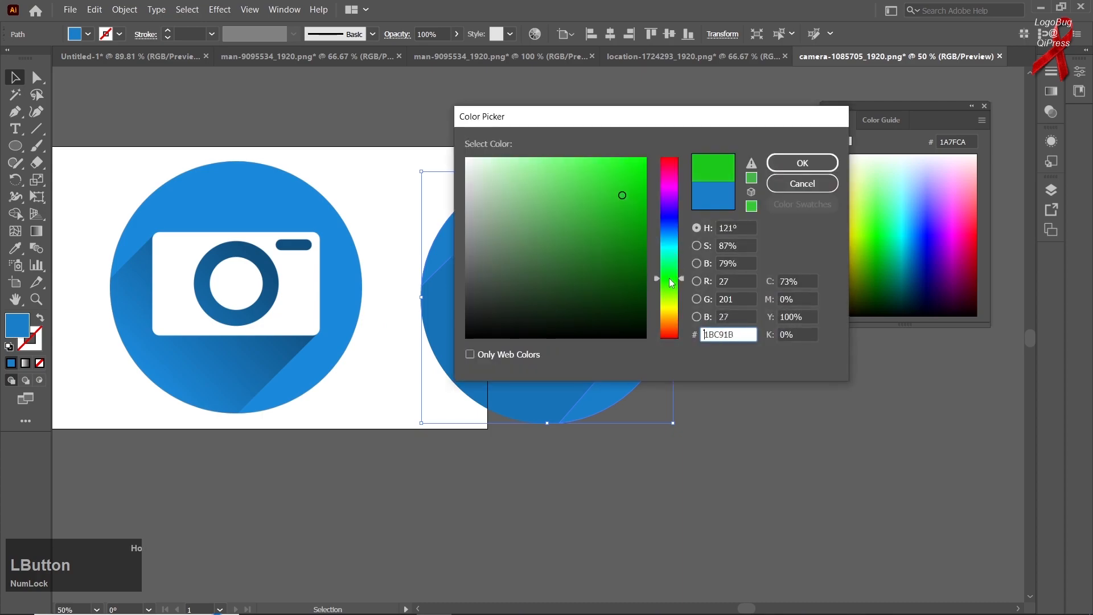
click(776, 164)
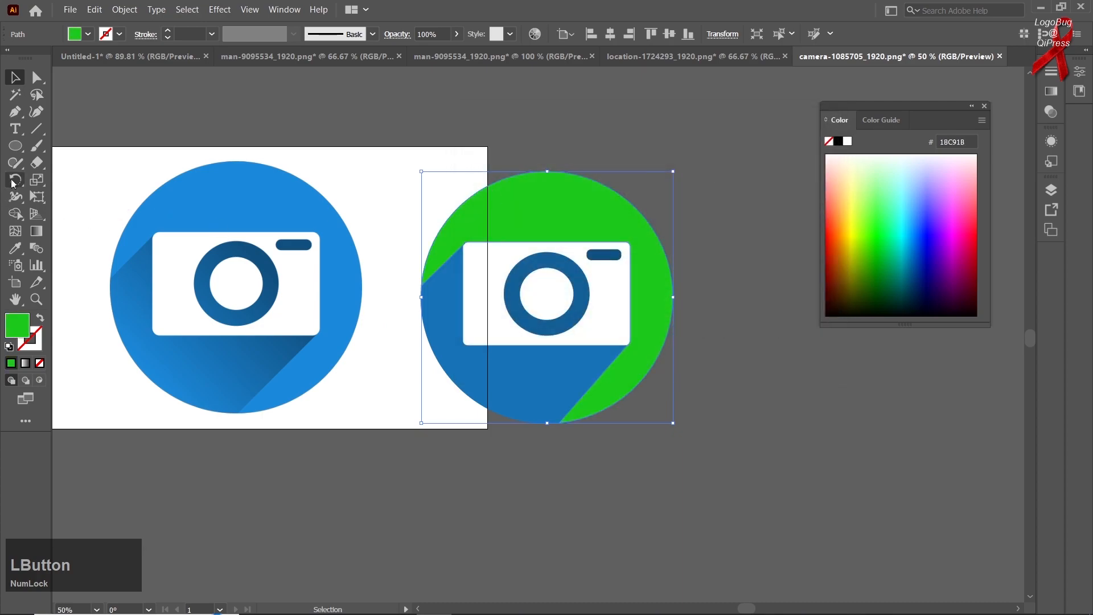
Paint the rebuilt icon's background circle purple A063FF with the Live Paint Bucket.
right_click(16, 214)
click(80, 234)
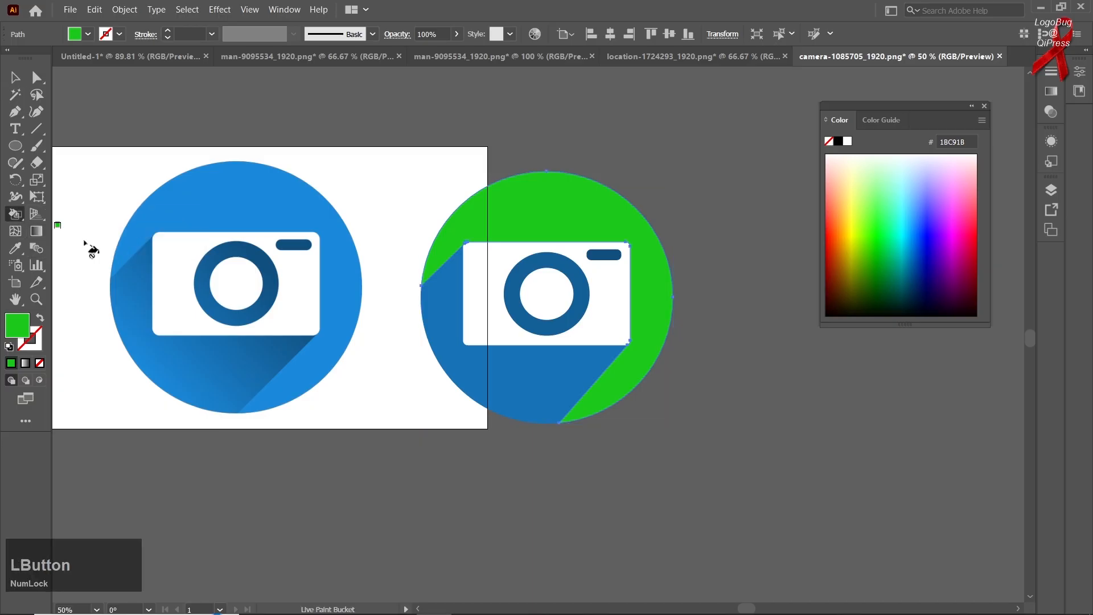
click(287, 215)
click(612, 335)
click(891, 204)
click(940, 196)
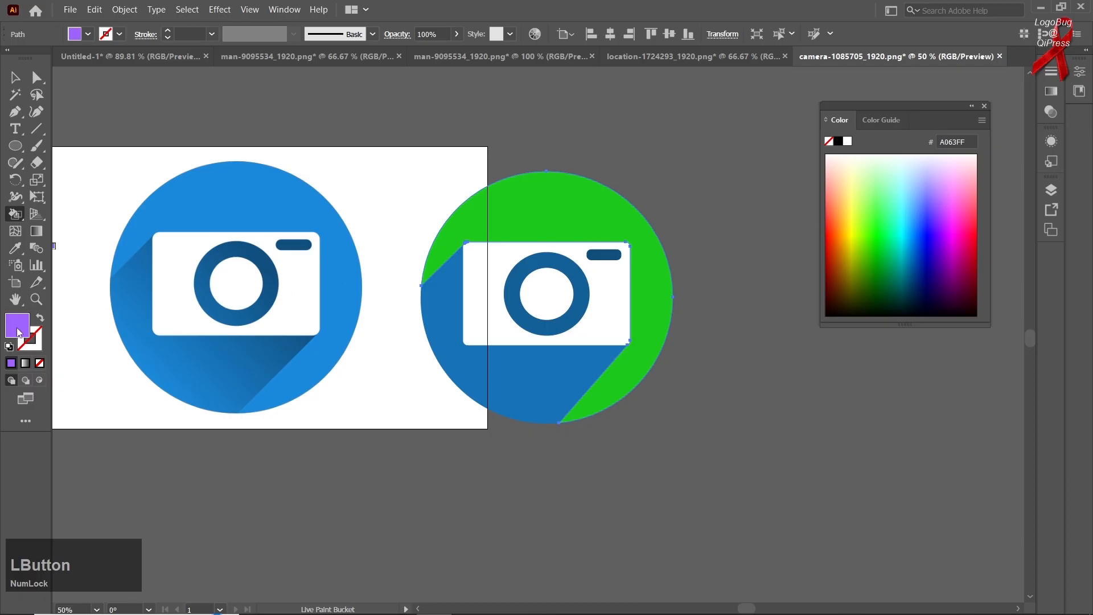
click(493, 213)
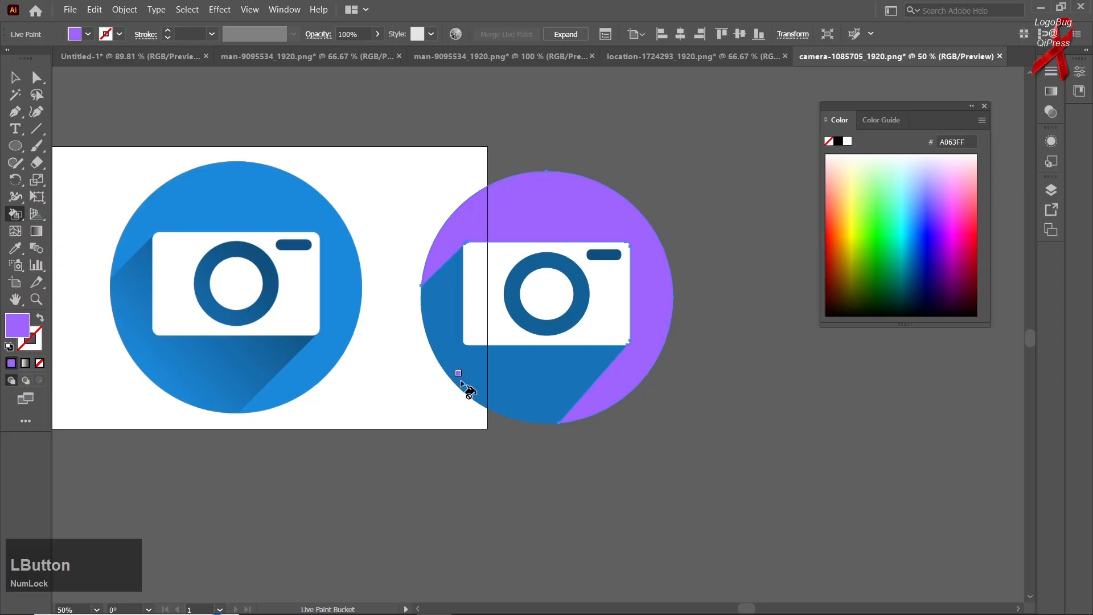
Paint the rebuilt icon's long shadow pink FF9FFA with the Live Paint Bucket and clear the selection.
click(955, 176)
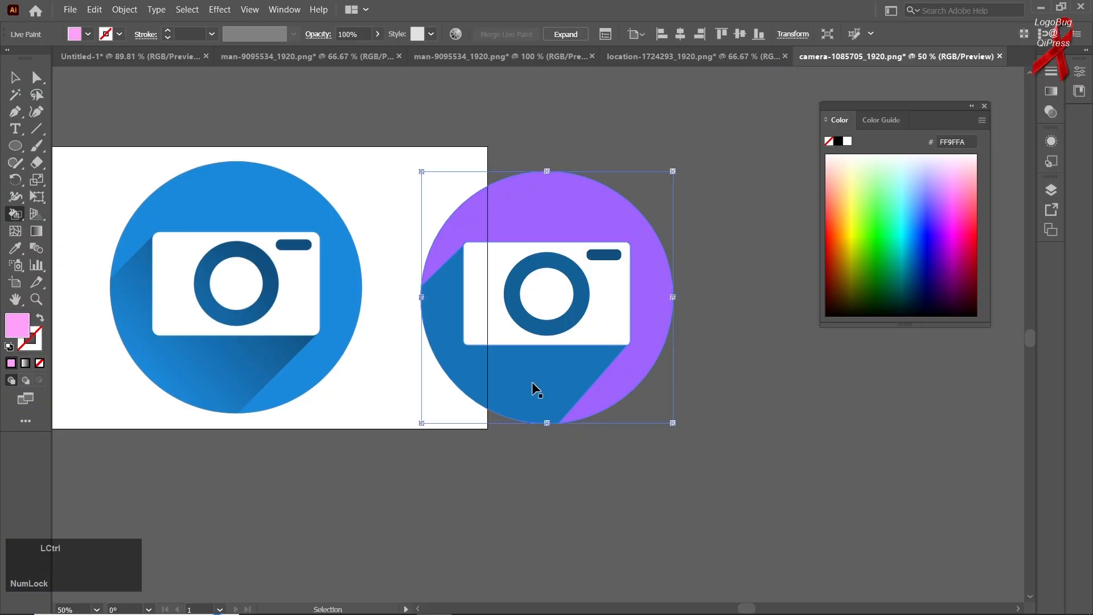
click(532, 383)
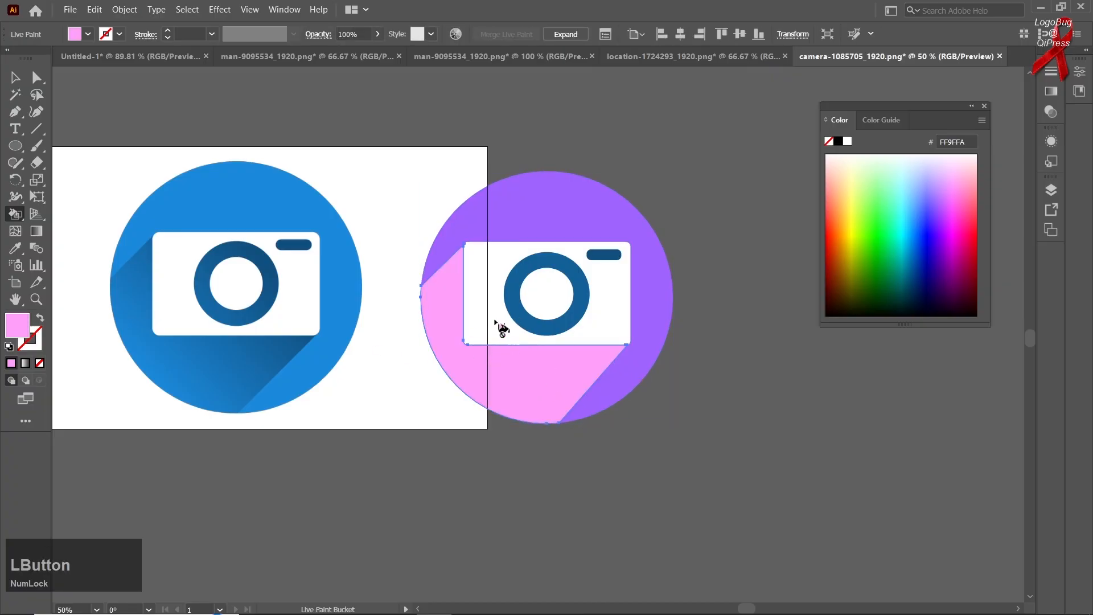
click(17, 78)
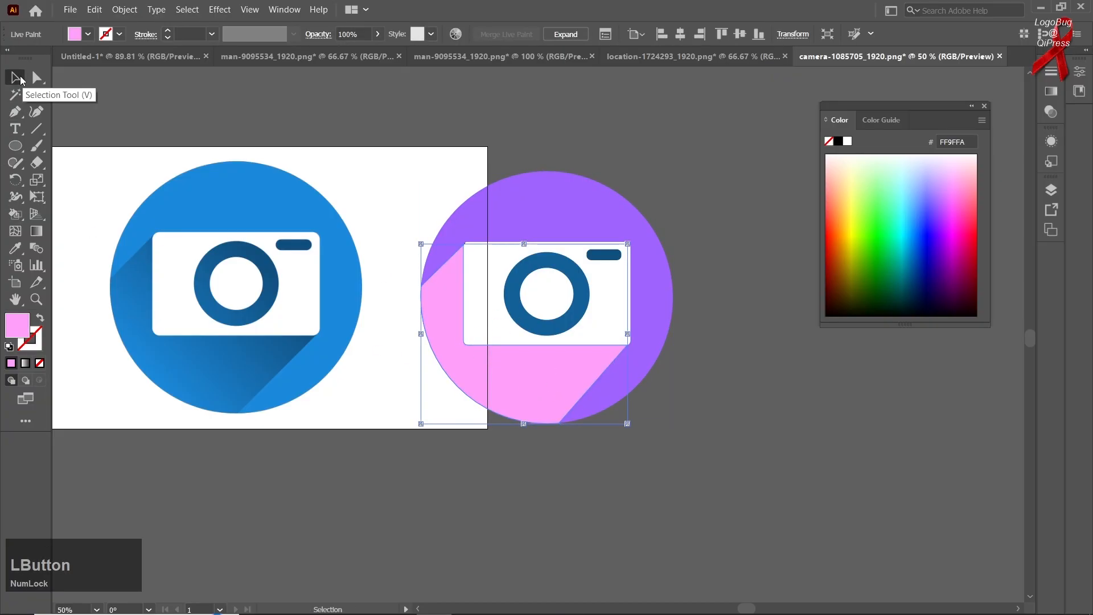
click(366, 324)
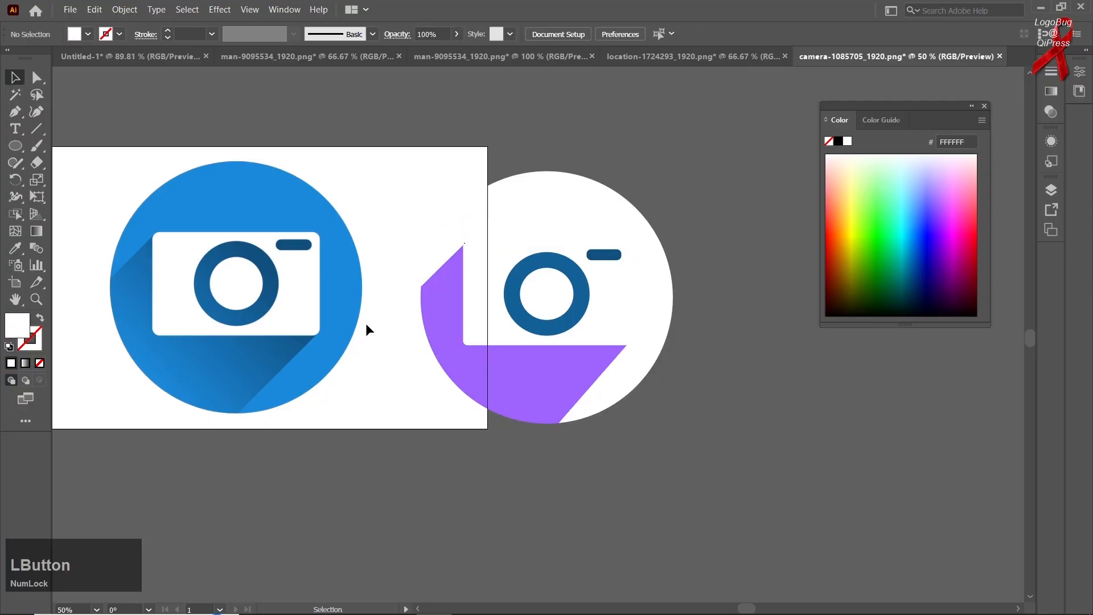